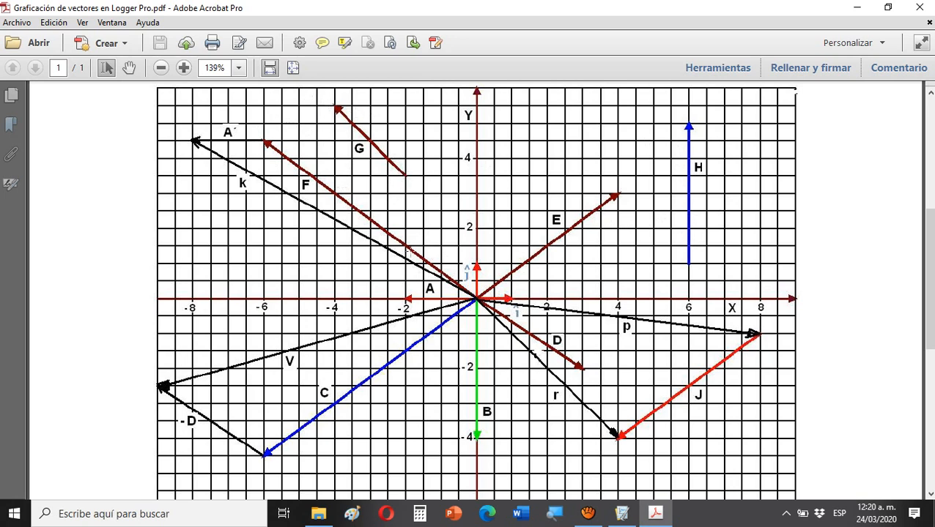
- Examine the graph and table in the PDF for the start coordinates and components of vectors C, F and D
{"action": "scroll", "coordinate": [448, 263], "scroll_direction": "down", "scroll_amount": 3}
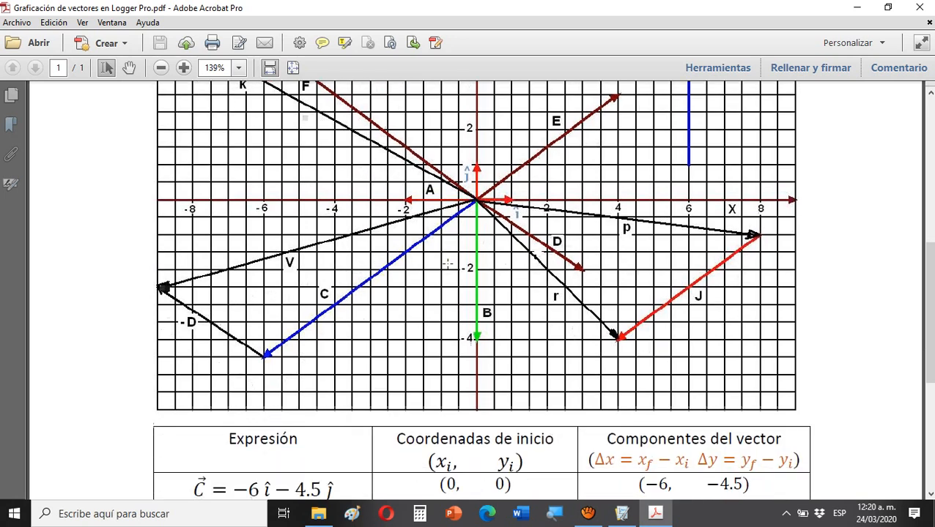
{"action": "scroll", "coordinate": [448, 262], "scroll_direction": "down", "scroll_amount": 2}
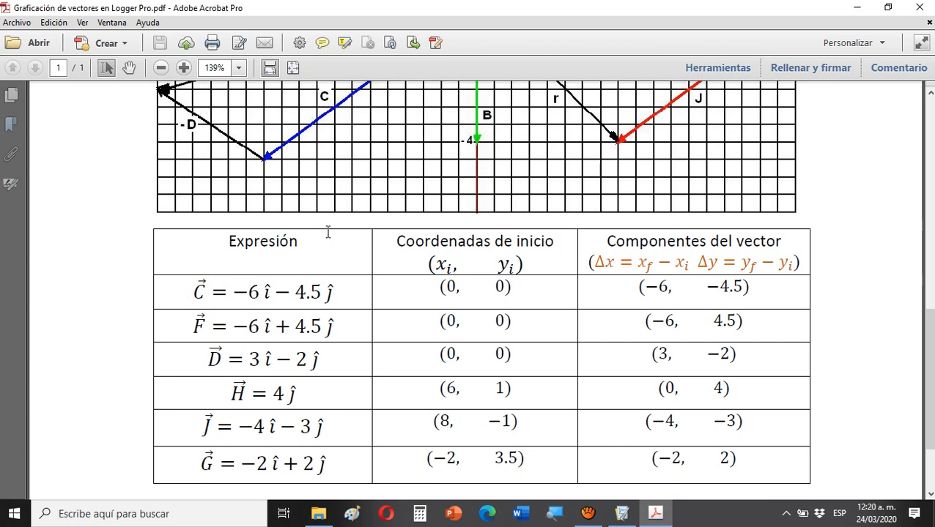
{"action": "scroll", "coordinate": [327, 229], "scroll_direction": "up", "scroll_amount": 2}
{"action": "scroll", "coordinate": [328, 231], "scroll_direction": "up", "scroll_amount": 2}
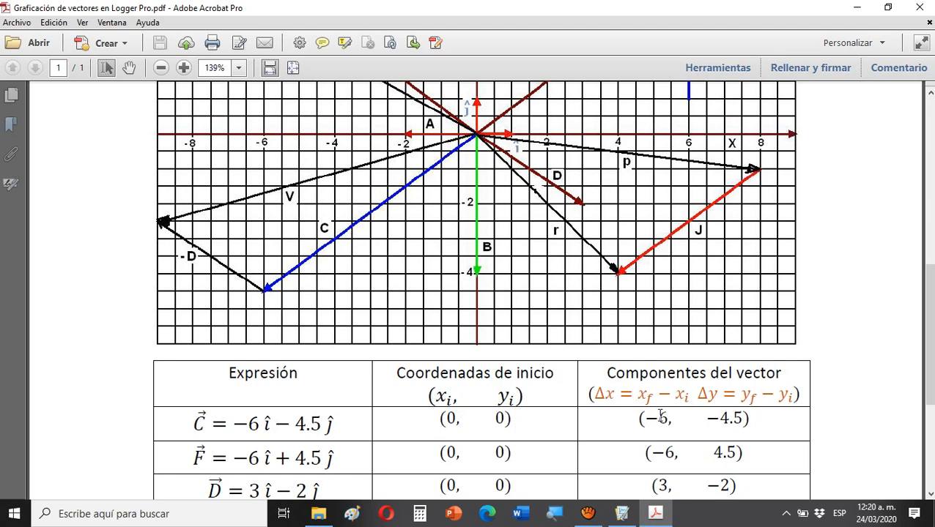
{"action": "scroll", "coordinate": [656, 411], "scroll_direction": "down", "scroll_amount": 1}
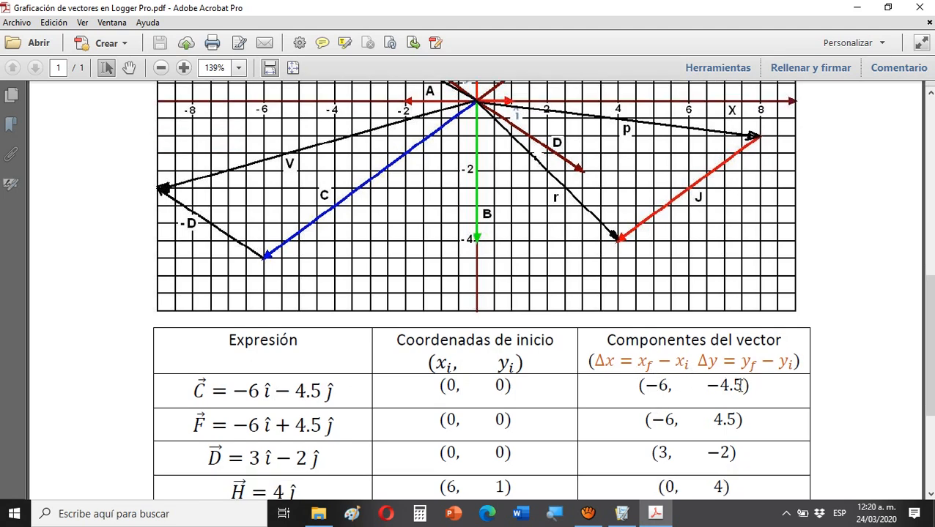
{"action": "scroll", "coordinate": [740, 384], "scroll_direction": "down", "scroll_amount": 2}
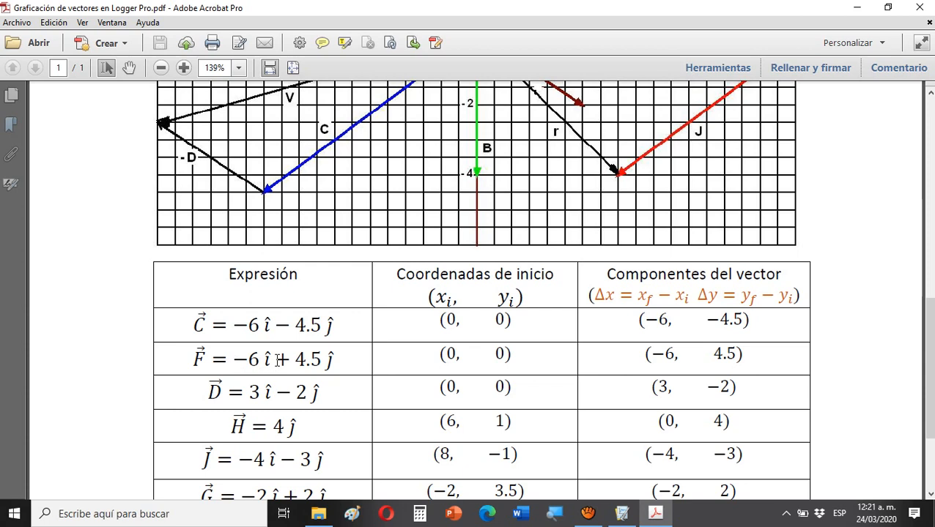
{"action": "scroll", "coordinate": [244, 386], "scroll_direction": "down", "scroll_amount": 2}
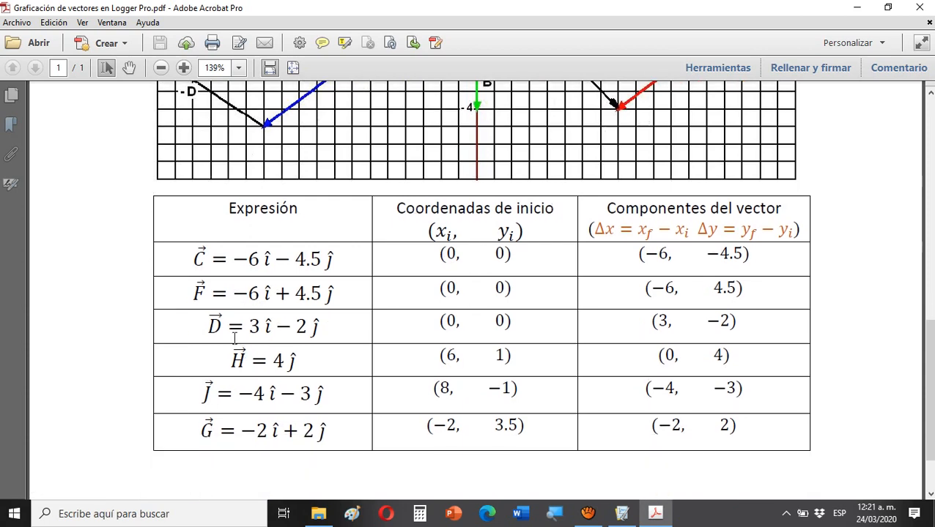
{"action": "scroll", "coordinate": [278, 323], "scroll_direction": "up", "scroll_amount": 5}
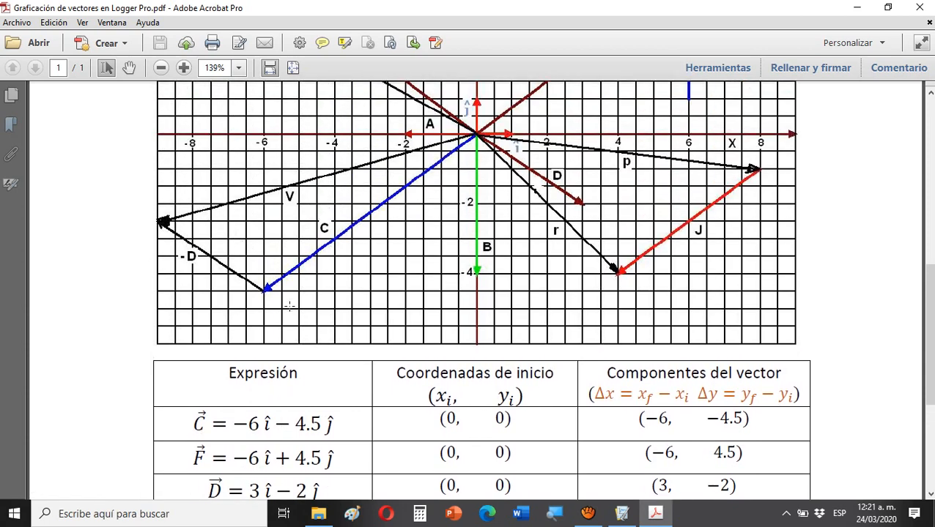
{"action": "scroll", "coordinate": [289, 308], "scroll_direction": "down", "scroll_amount": 5}
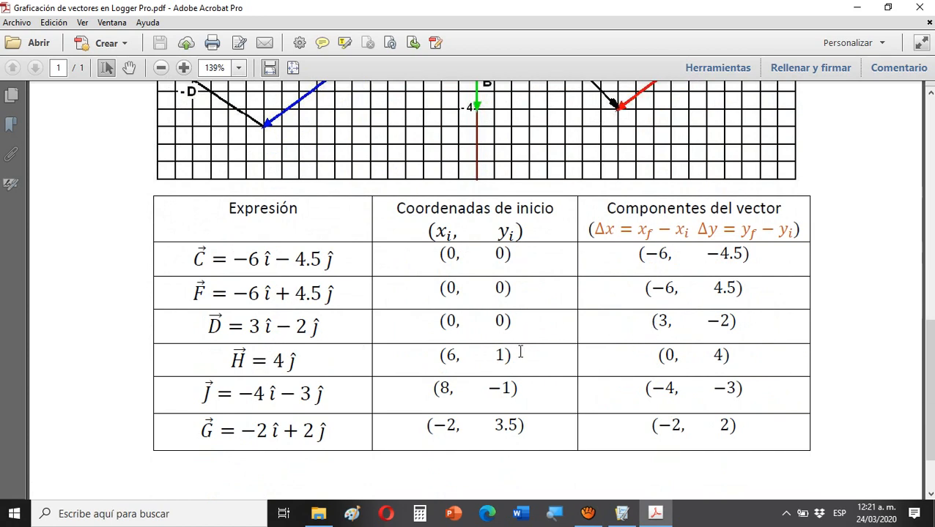
- Compare vectors H, J and G on the graph with their start coordinates and components in the table
{"action": "scroll", "coordinate": [483, 344], "scroll_direction": "up", "scroll_amount": 7}
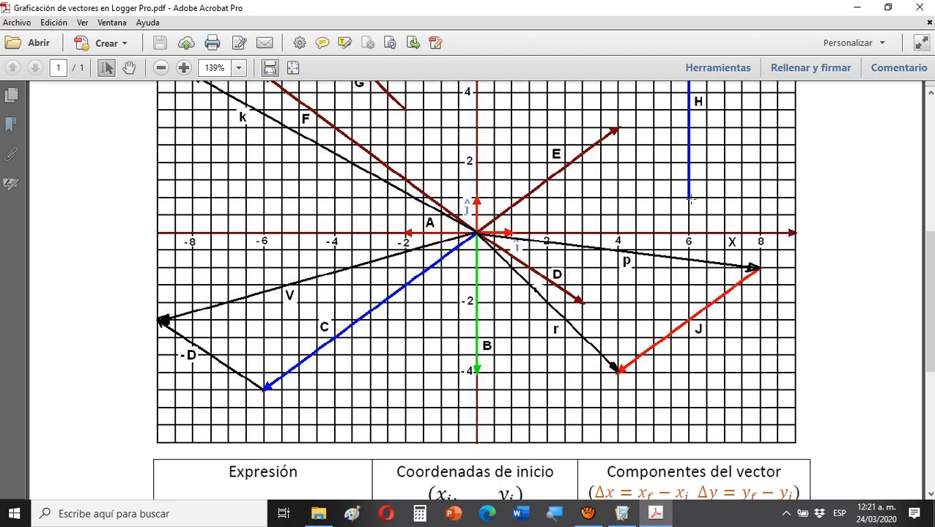
{"action": "scroll", "coordinate": [690, 198], "scroll_direction": "up", "scroll_amount": 3}
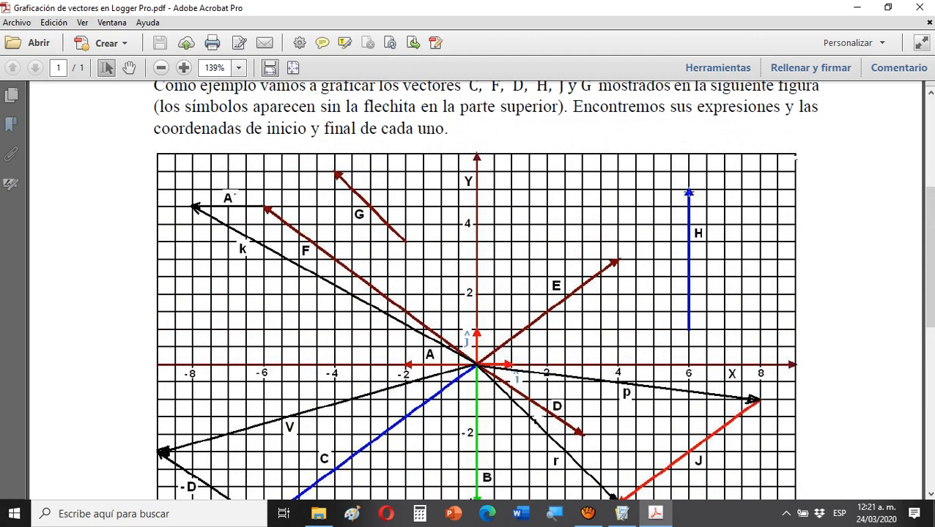
{"action": "scroll", "coordinate": [690, 198], "scroll_direction": "down", "scroll_amount": 8}
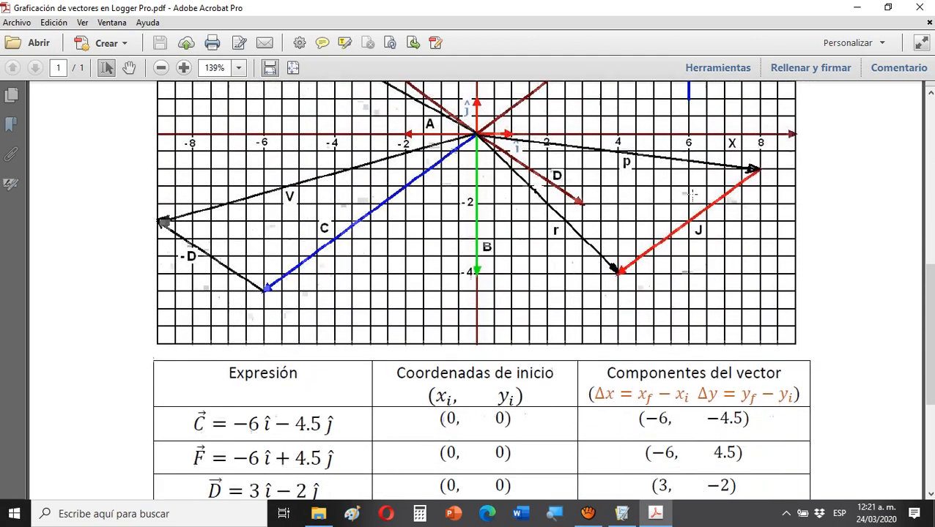
{"action": "scroll", "coordinate": [693, 199], "scroll_direction": "down", "scroll_amount": 1}
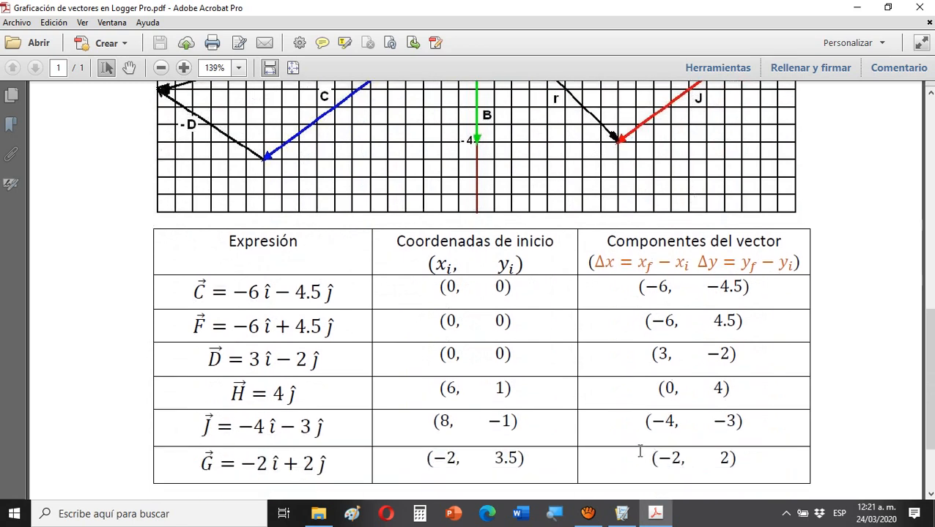
{"action": "scroll", "coordinate": [638, 443], "scroll_direction": "down", "scroll_amount": 1}
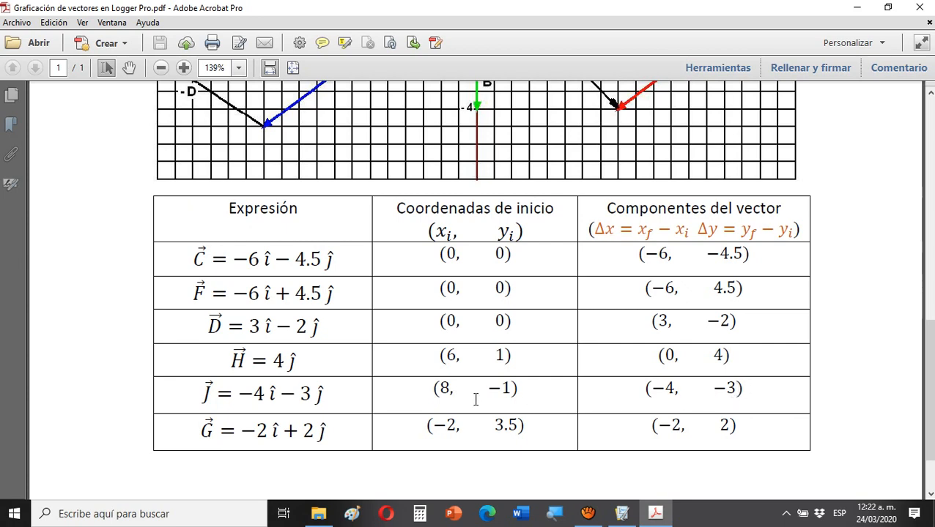
{"action": "scroll", "coordinate": [475, 399], "scroll_direction": "up", "scroll_amount": 8}
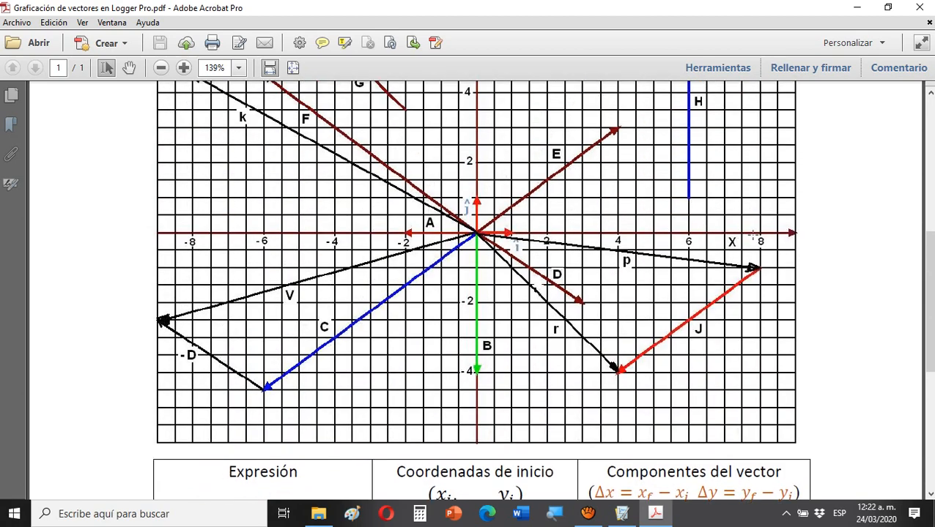
{"action": "scroll", "coordinate": [727, 307], "scroll_direction": "down", "scroll_amount": 10}
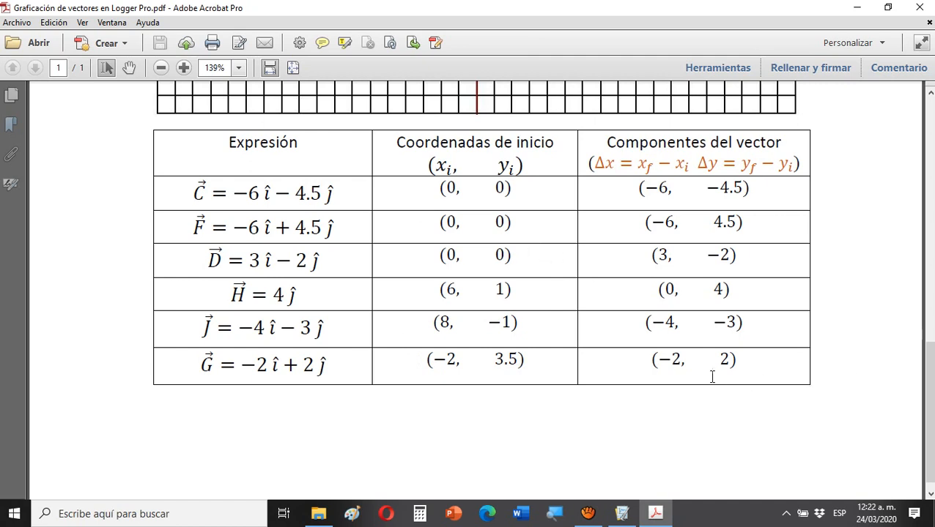
{"action": "left_click", "coordinate": [591, 516]}
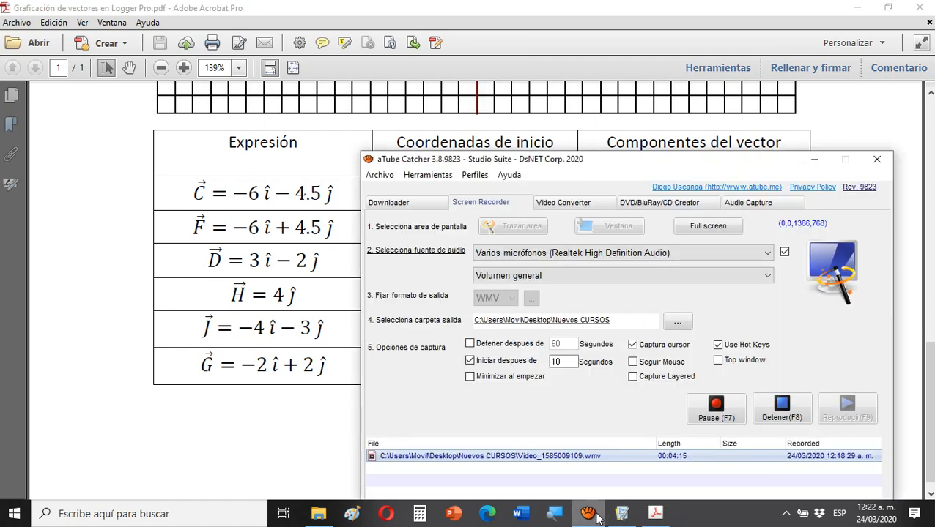
{"action": "left_click", "coordinate": [719, 415]}
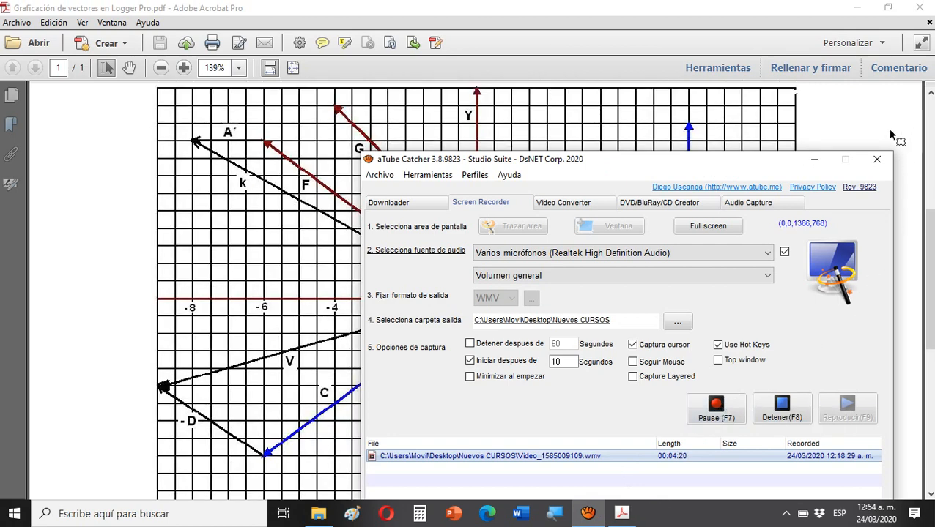
{"action": "left_click", "coordinate": [914, 147]}
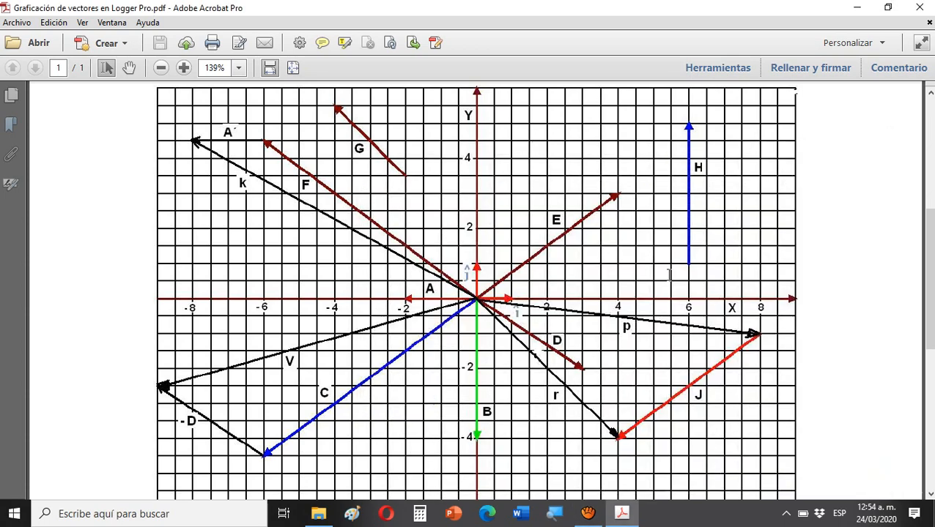
- Minimize the open windows and launch Logger Pro 3.15 from the desktop
{"action": "left_click", "coordinate": [856, 7]}
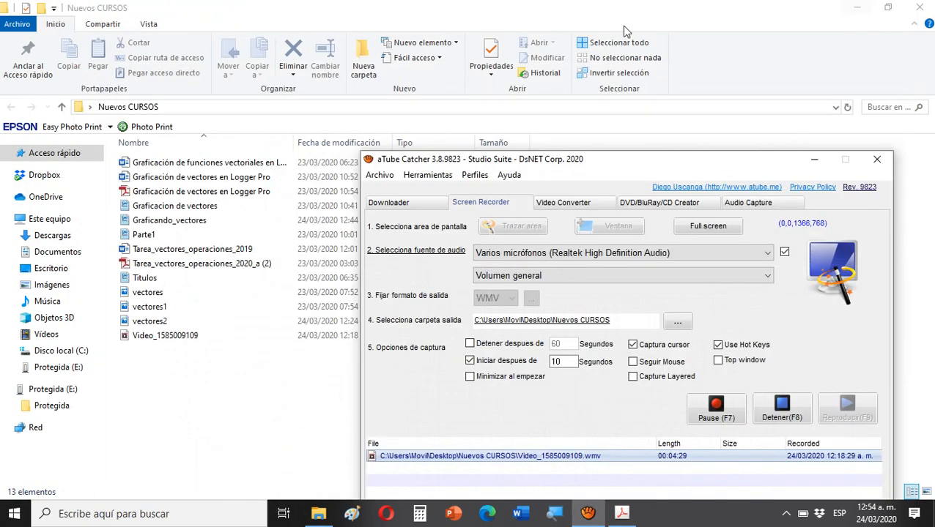
{"action": "left_click", "coordinate": [814, 164]}
{"action": "left_click", "coordinate": [856, 8]}
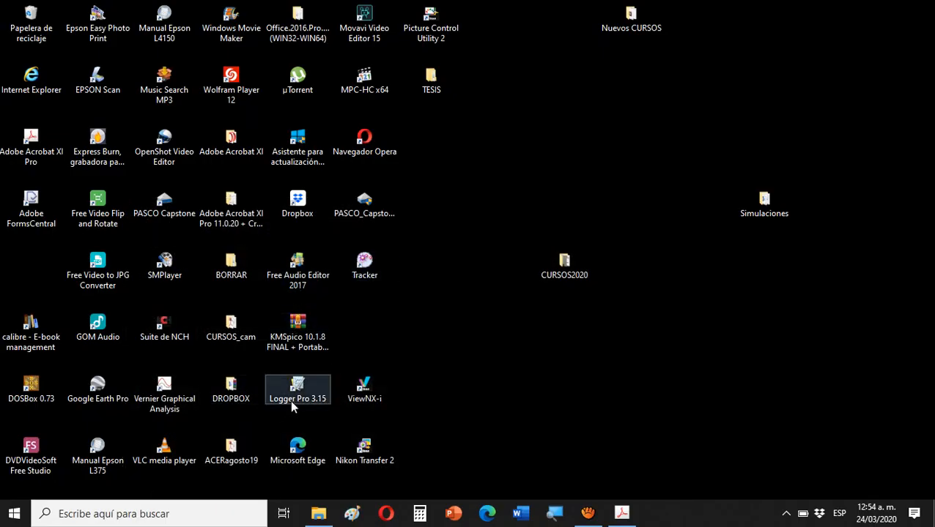
{"action": "double_click", "coordinate": [297, 405]}
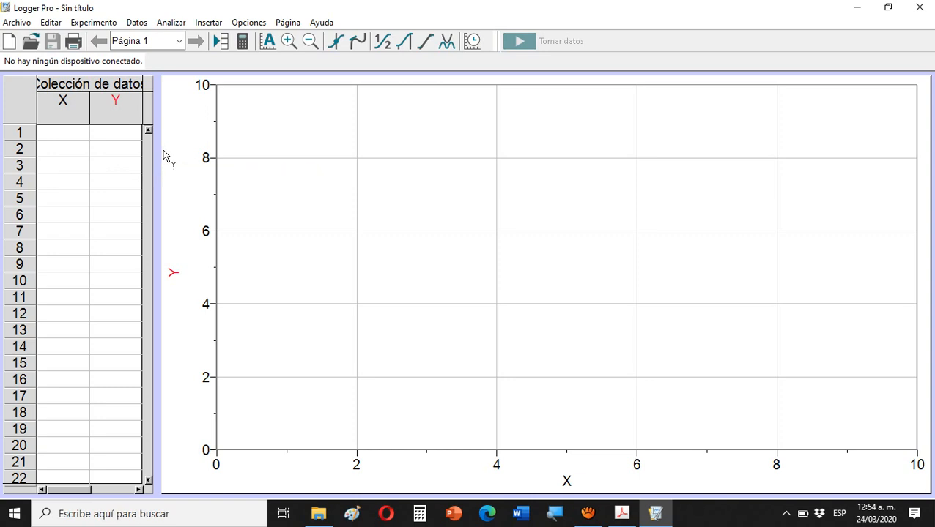
- Widen the data table over the graph and set the X column's name and abbreviation to Cx
{"action": "left_click", "coordinate": [62, 132]}
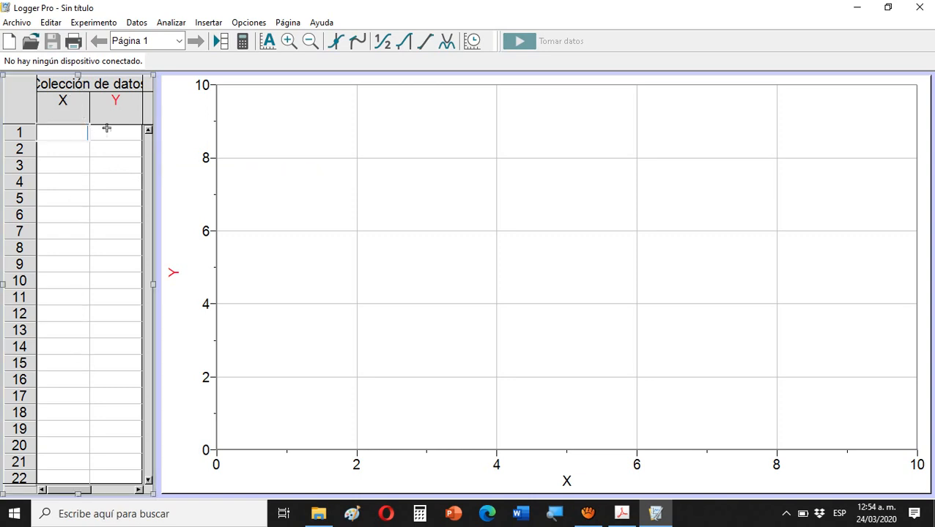
{"action": "left_click_drag", "start_coordinate": [153, 290], "coordinate": [382, 289]}
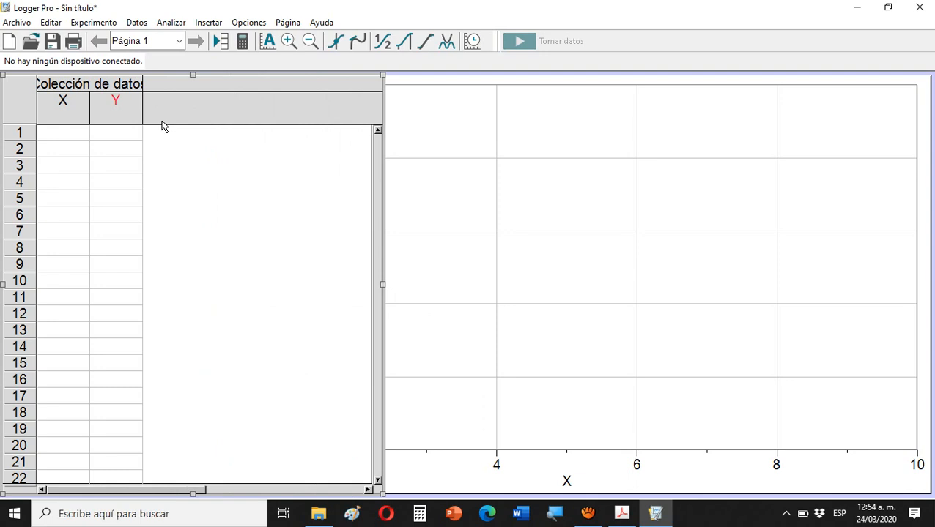
{"action": "double_click", "coordinate": [64, 107]}
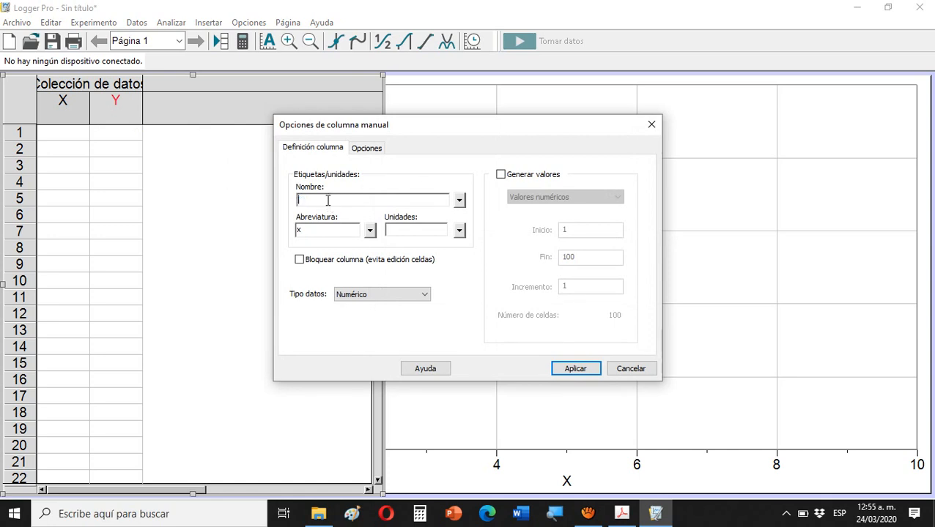
{"action": "type", "text": "CxC"}
{"action": "left_click", "coordinate": [590, 370]}
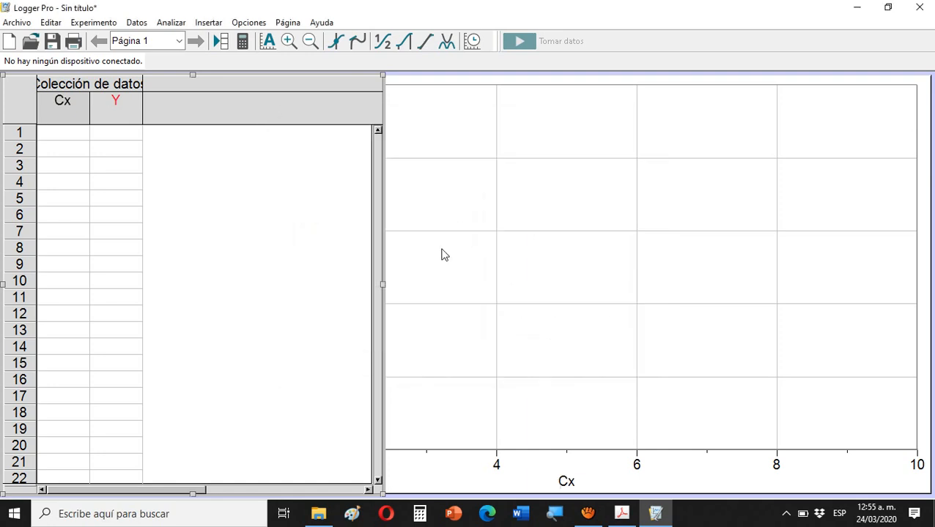
- Rename the Y column of the data table as Cy
{"action": "double_click", "coordinate": [120, 101]}
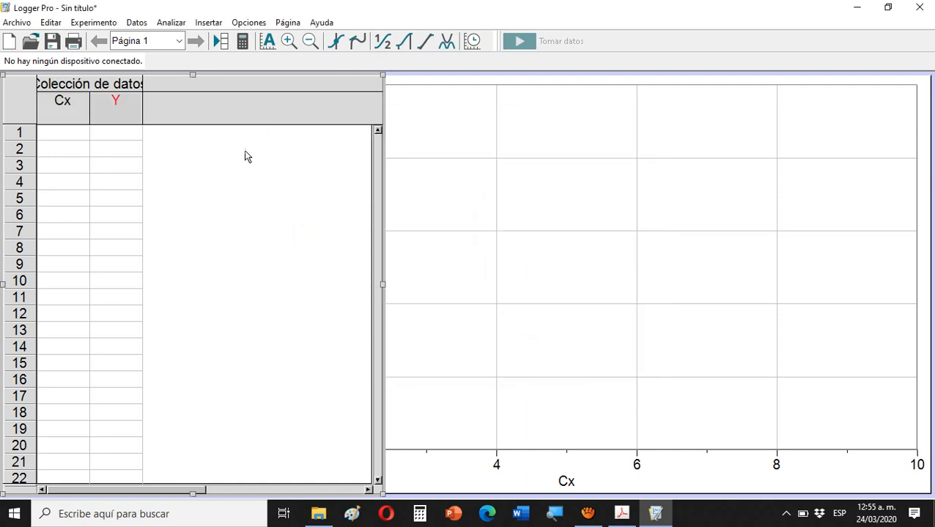
{"action": "double_click", "coordinate": [115, 102]}
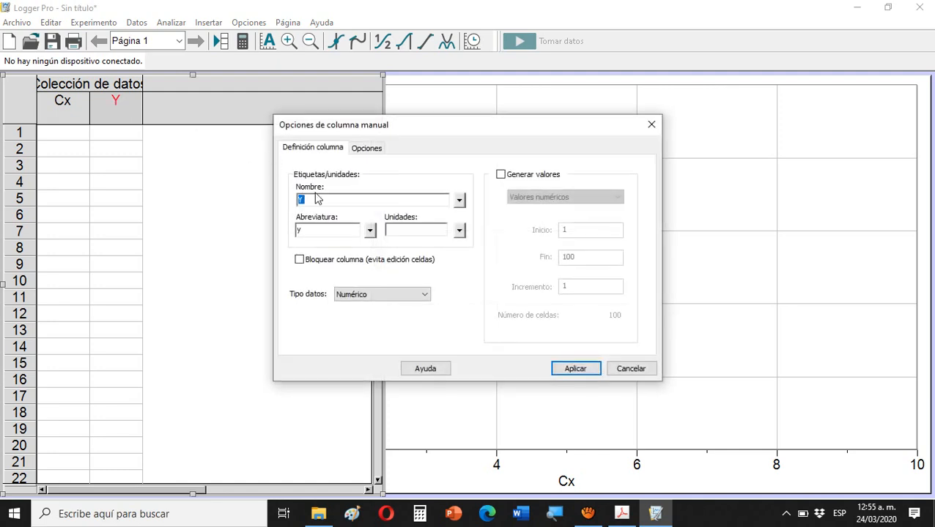
{"action": "left_click", "coordinate": [316, 200]}
{"action": "type", "text": "Cy"}
{"action": "left_click", "coordinate": [319, 227]}
{"action": "left_click", "coordinate": [574, 369]}
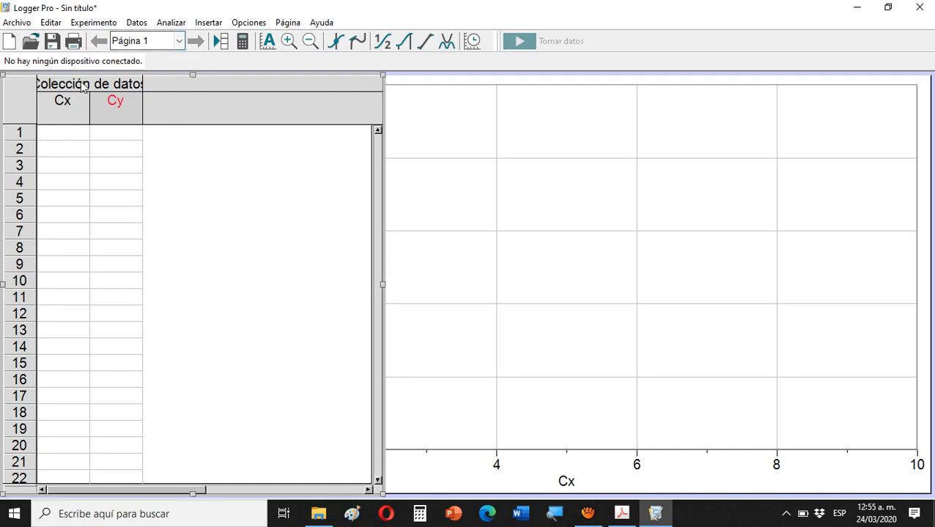
- Add a new data set, check the next vector in the PDF table, and set the first new column's name and abbreviation to Fx
{"action": "left_click", "coordinate": [136, 23]}
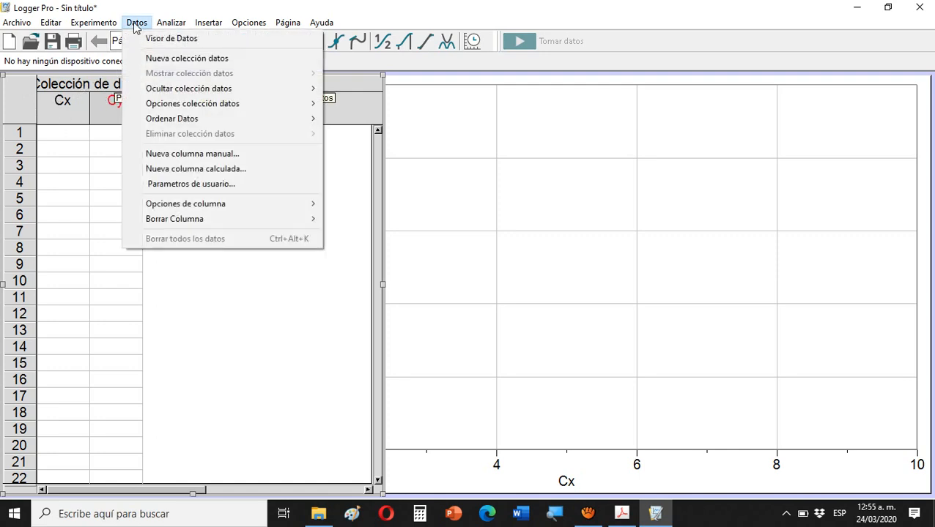
{"action": "left_click", "coordinate": [171, 58]}
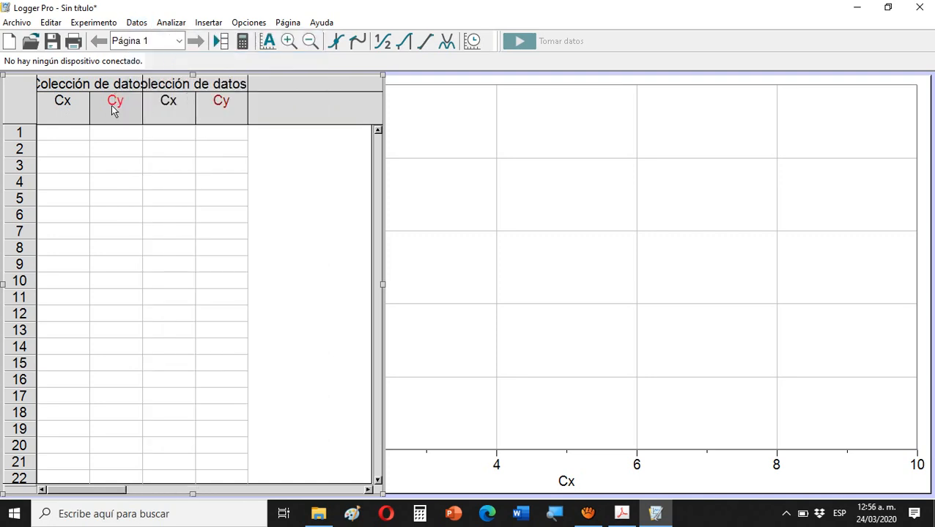
{"action": "double_click", "coordinate": [175, 106]}
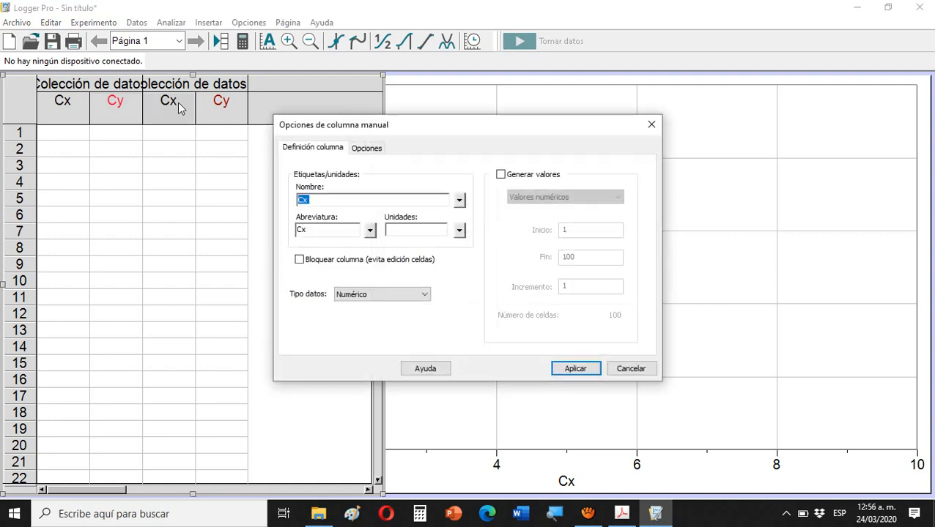
{"action": "left_click", "coordinate": [307, 200]}
{"action": "left_click", "coordinate": [626, 511]}
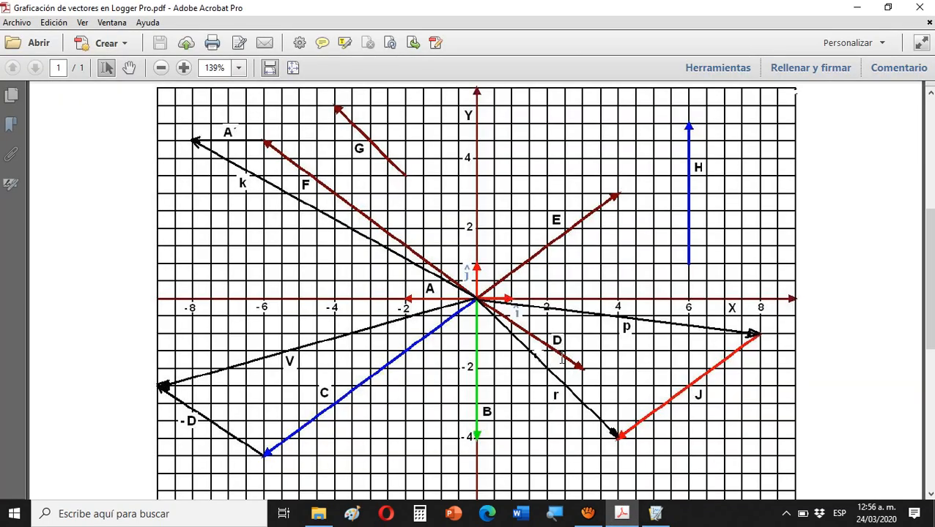
{"action": "scroll", "coordinate": [630, 326], "scroll_direction": "down", "scroll_amount": 6}
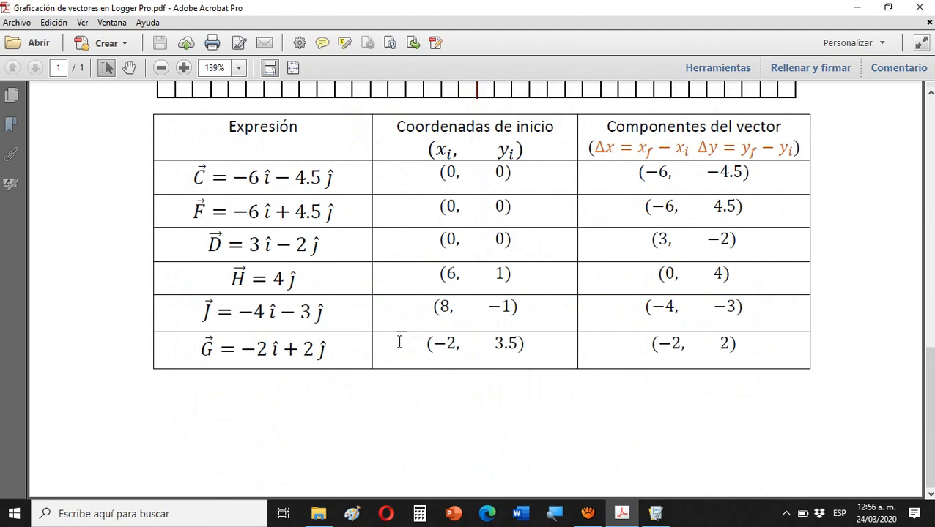
{"action": "left_click", "coordinate": [656, 513]}
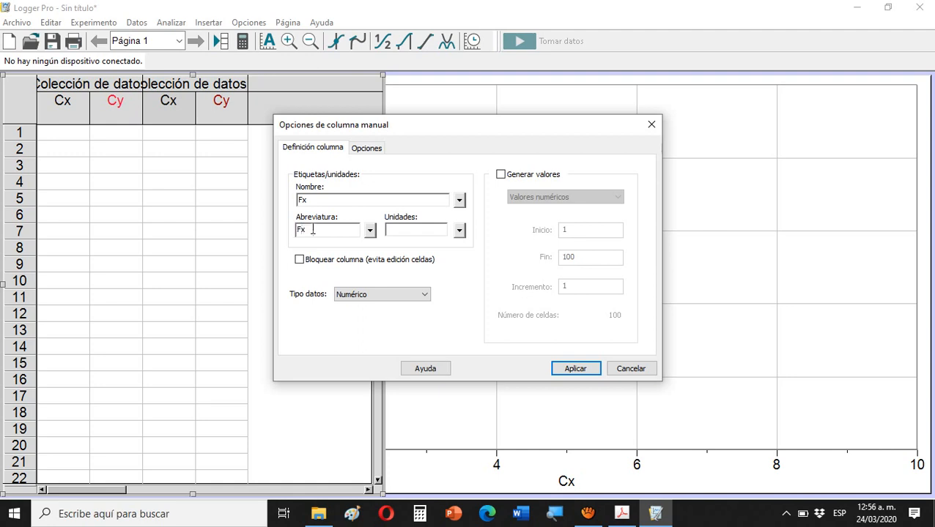
{"action": "left_click", "coordinate": [556, 367]}
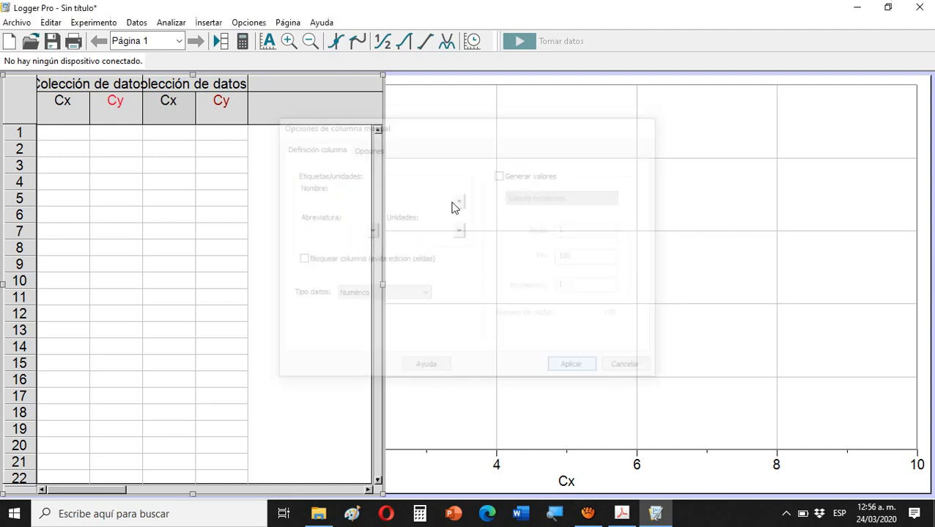
- Rename the second column of the second data set as Fy
{"action": "double_click", "coordinate": [221, 103]}
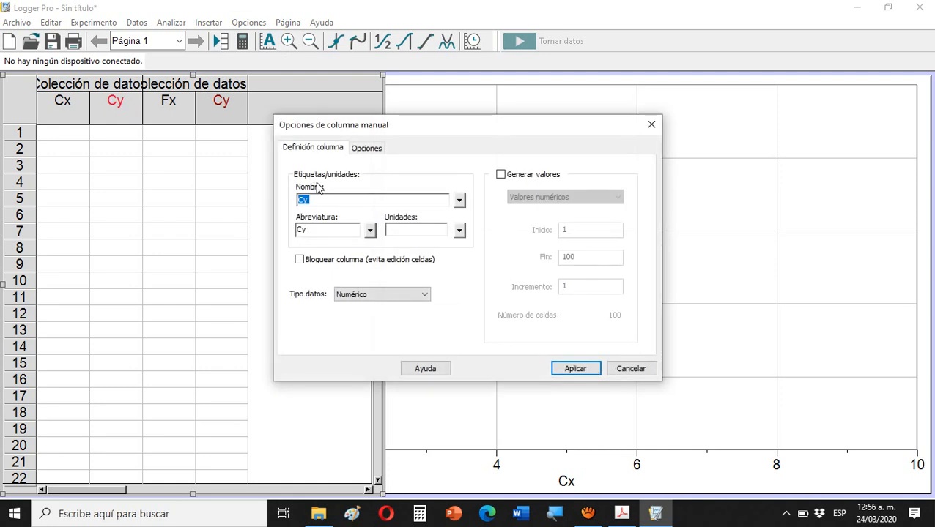
{"action": "left_click", "coordinate": [303, 199]}
{"action": "type", "text": "F"}
{"action": "left_click", "coordinate": [575, 369]}
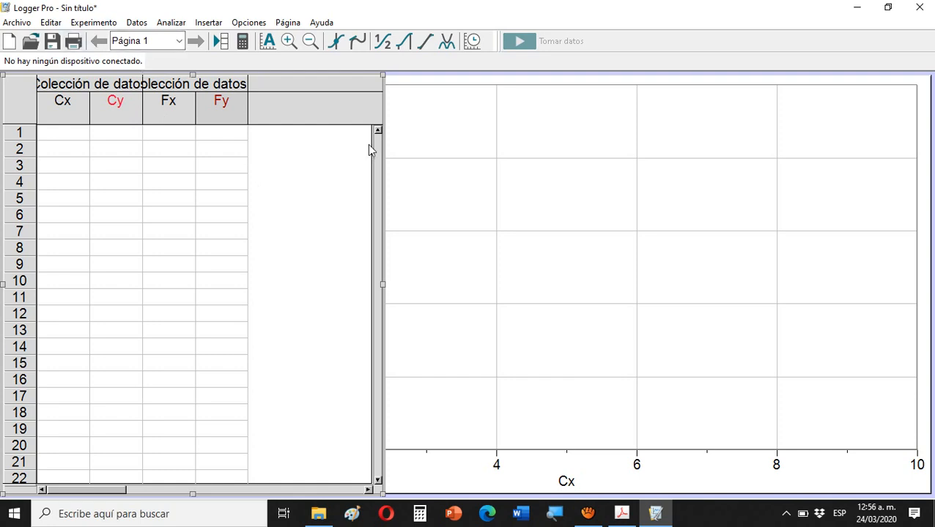
- Add a third data set and check the PDF's vector table for the next vector to enter
{"action": "left_click", "coordinate": [131, 24]}
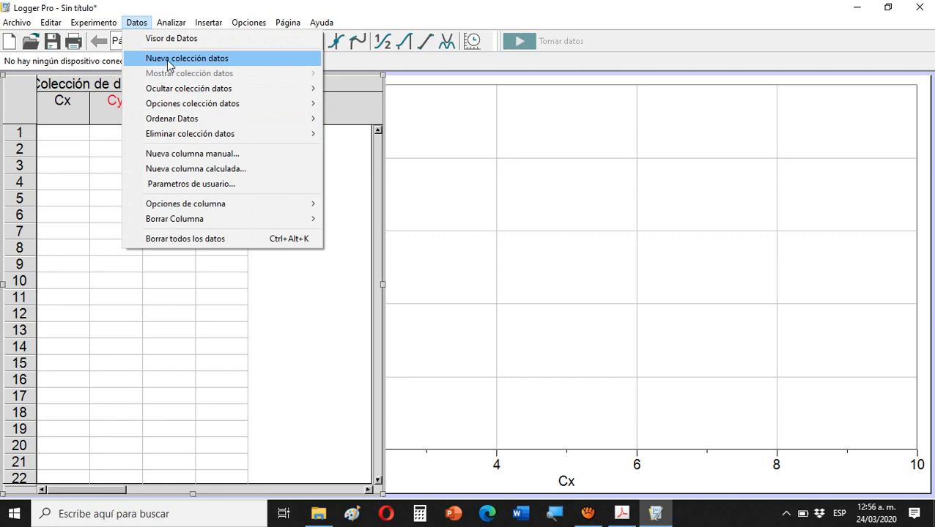
{"action": "left_click", "coordinate": [169, 64]}
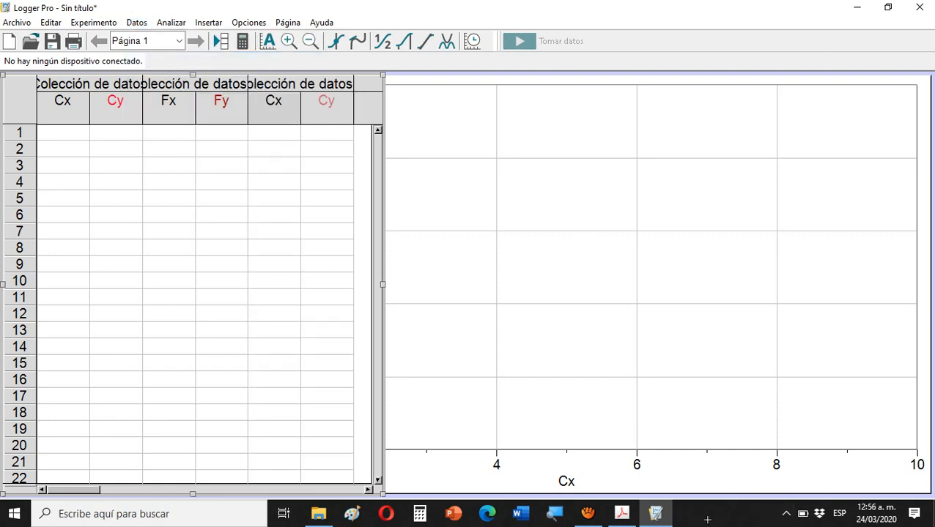
{"action": "left_click", "coordinate": [621, 513]}
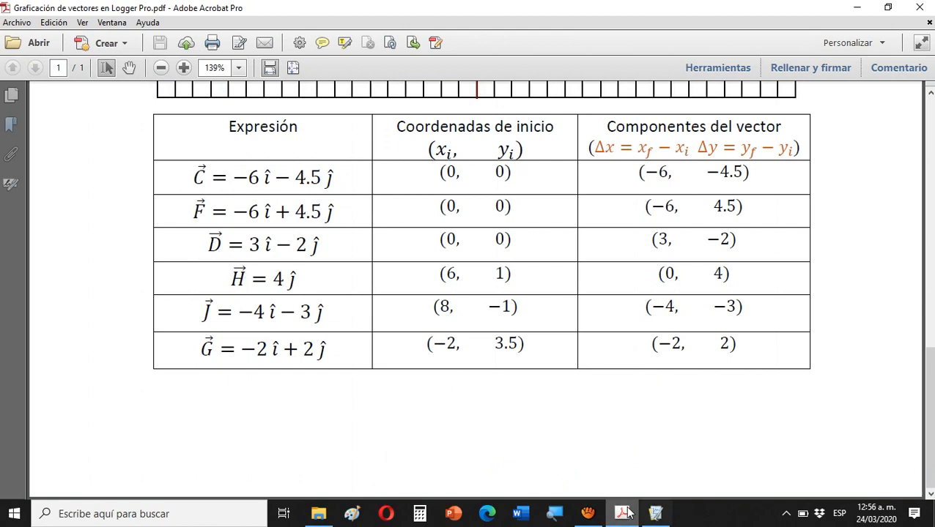
{"action": "left_click", "coordinate": [657, 518]}
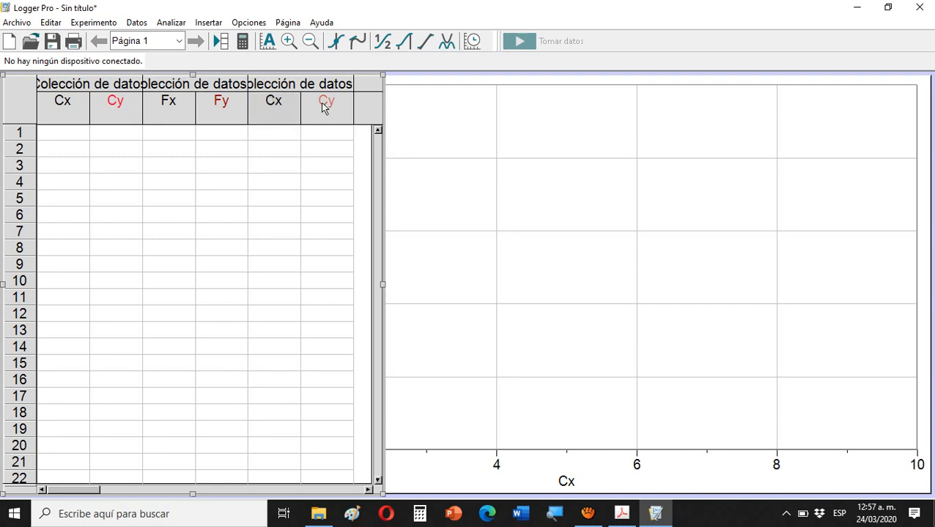
- Set the name and abbreviation of the third data set's first column to Dx
{"action": "left_click", "coordinate": [328, 135]}
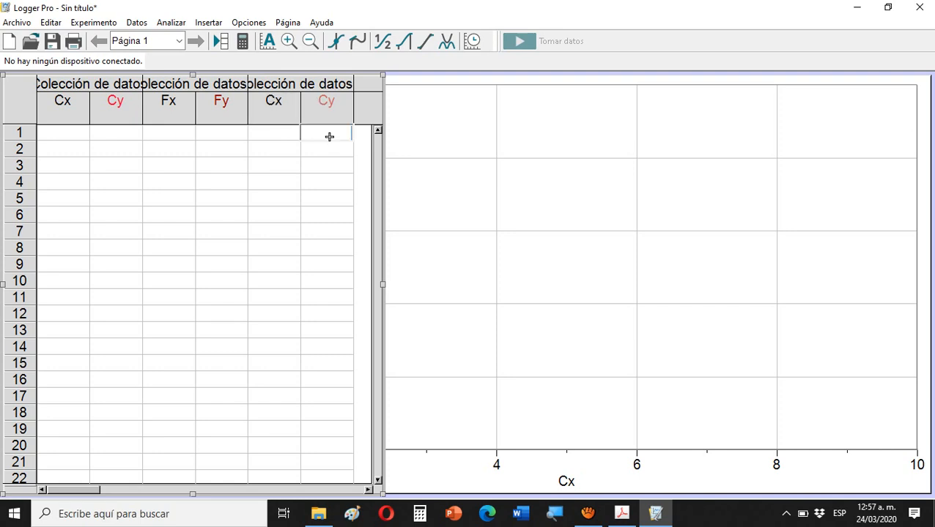
{"action": "left_click", "coordinate": [328, 109]}
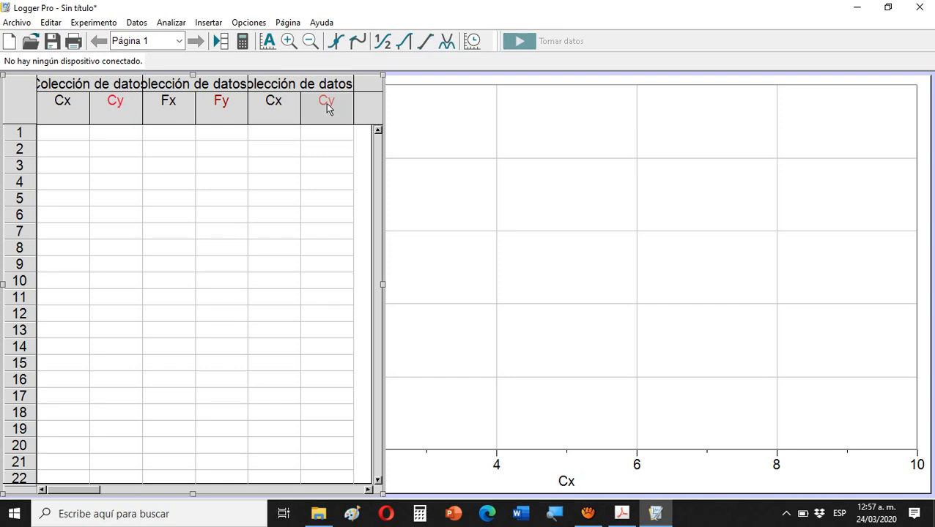
{"action": "double_click", "coordinate": [271, 103]}
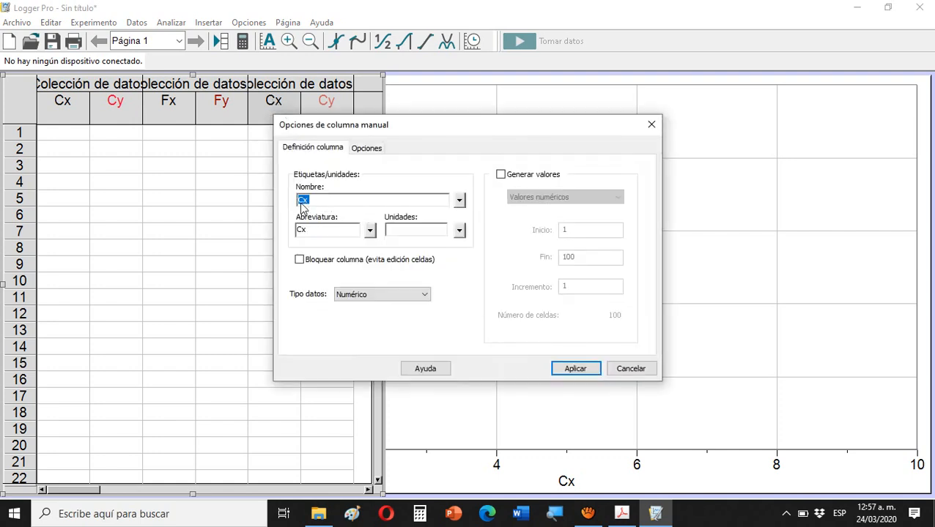
{"action": "left_click", "coordinate": [309, 203]}
{"action": "type", "text": "D"}
{"action": "left_click", "coordinate": [302, 231]}
{"action": "type", "text": "D"}
{"action": "left_click", "coordinate": [564, 368]}
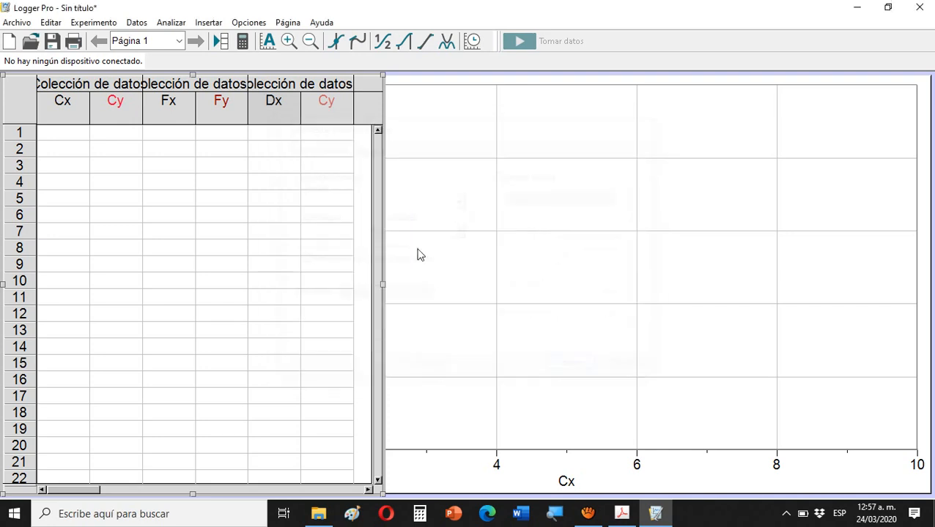
- Set the name and abbreviation of the third data set's second column to Dy
{"action": "left_click", "coordinate": [325, 110]}
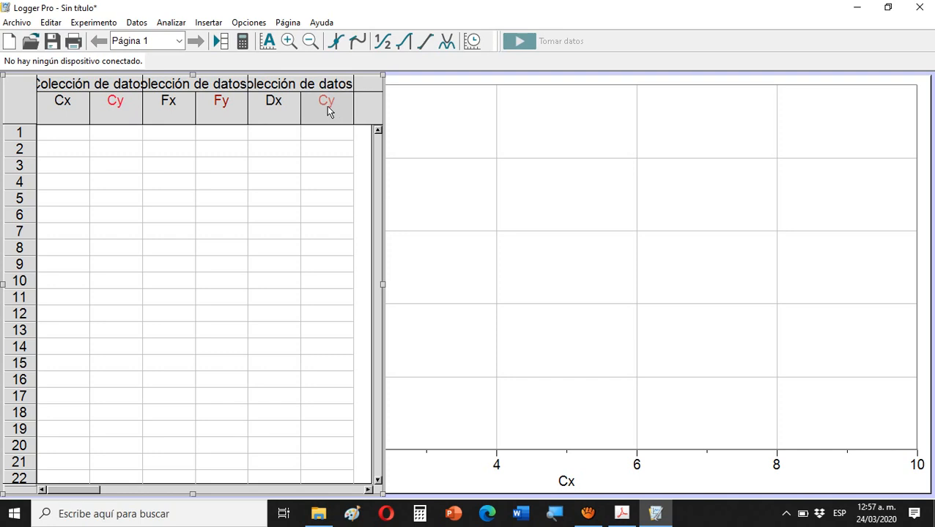
{"action": "double_click", "coordinate": [327, 110]}
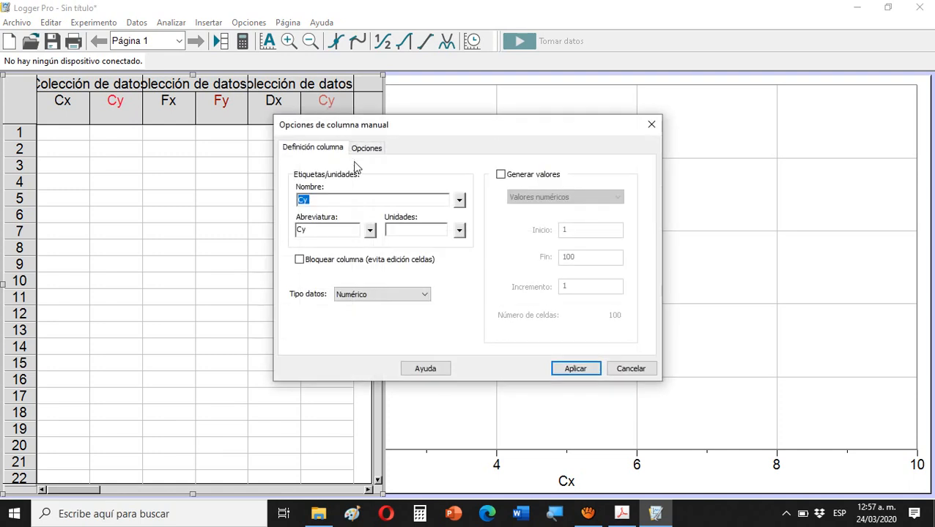
{"action": "left_click", "coordinate": [303, 200]}
{"action": "left_click", "coordinate": [304, 231]}
{"action": "type", "text": "D"}
{"action": "left_click", "coordinate": [570, 369]}
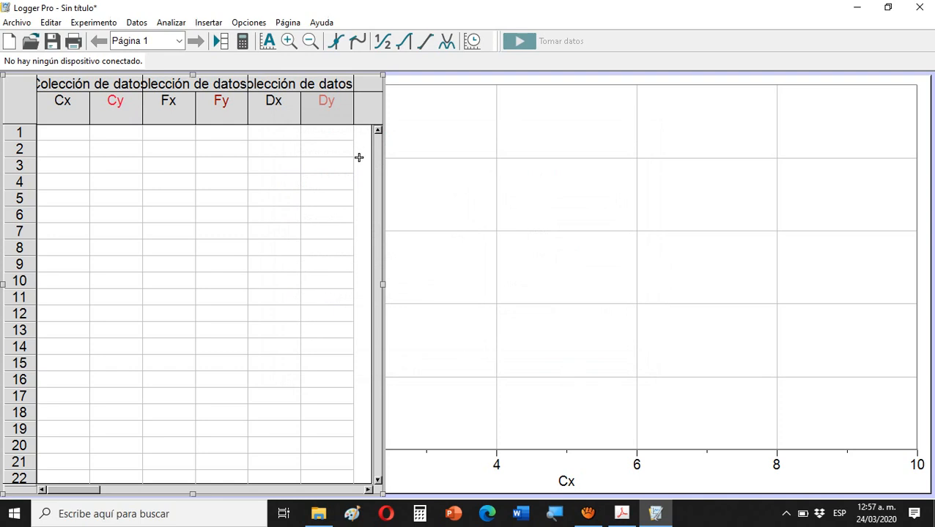
- Review the start coordinates and components in the PDF's vector table and return to Logger Pro
{"action": "left_click", "coordinate": [656, 516]}
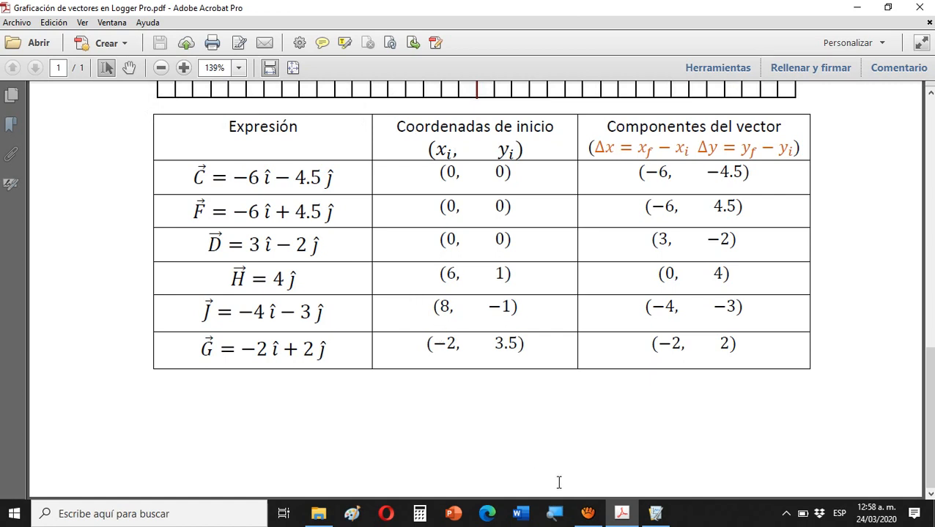
{"action": "mouse_move", "coordinate": [623, 518]}
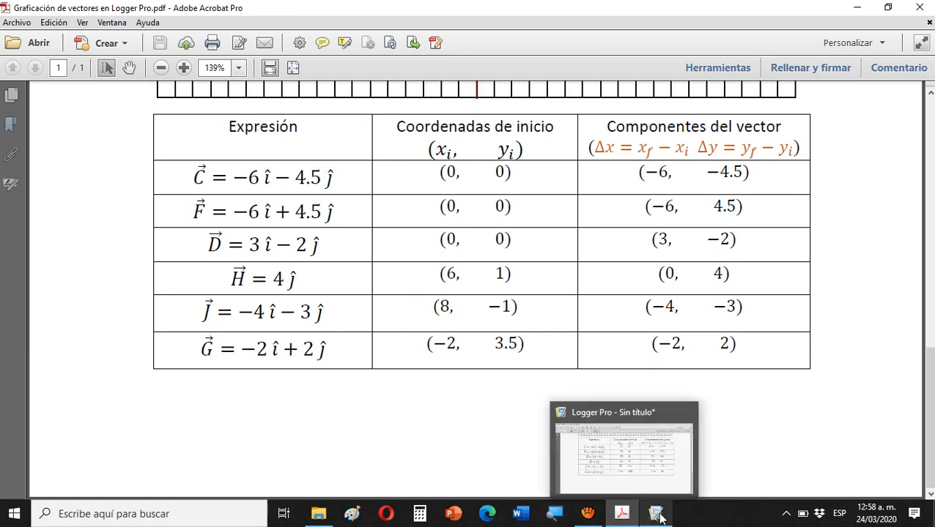
{"action": "left_click", "coordinate": [657, 515]}
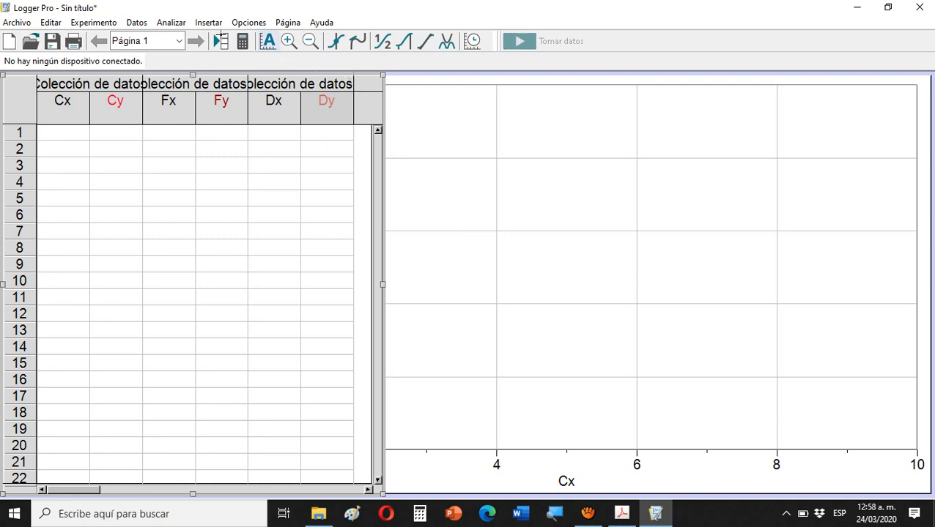
- Insert the image vectores2 from the desktop folder Nuevos CURSOS and place it over the lower part of the graph
{"action": "left_click", "coordinate": [206, 24]}
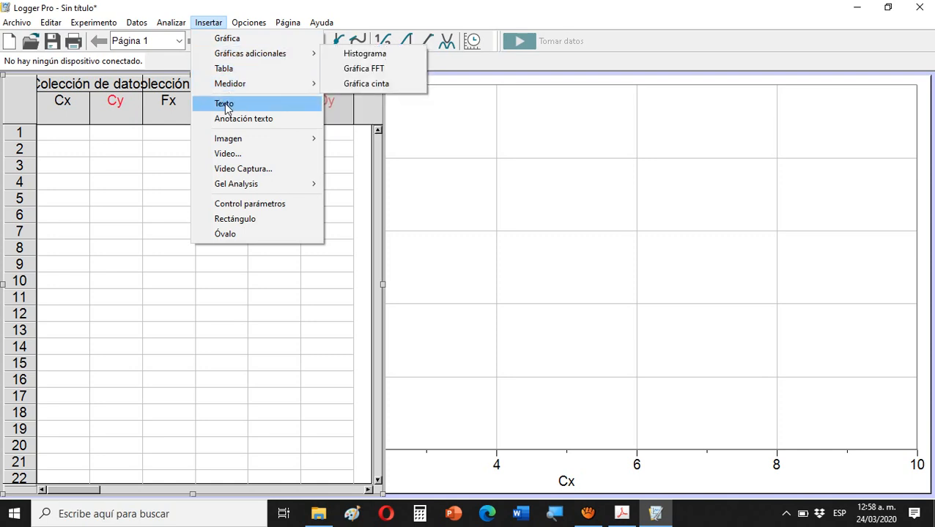
{"action": "mouse_move", "coordinate": [232, 141]}
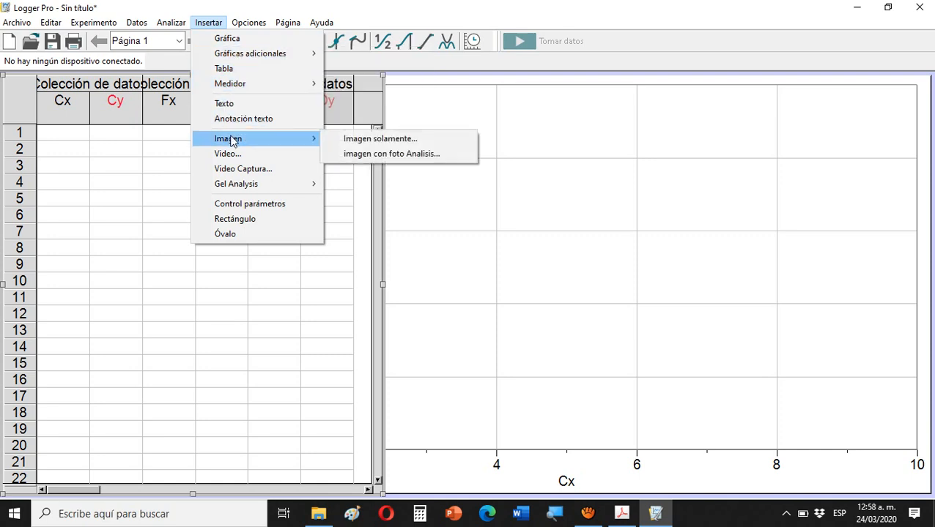
{"action": "left_click", "coordinate": [362, 141]}
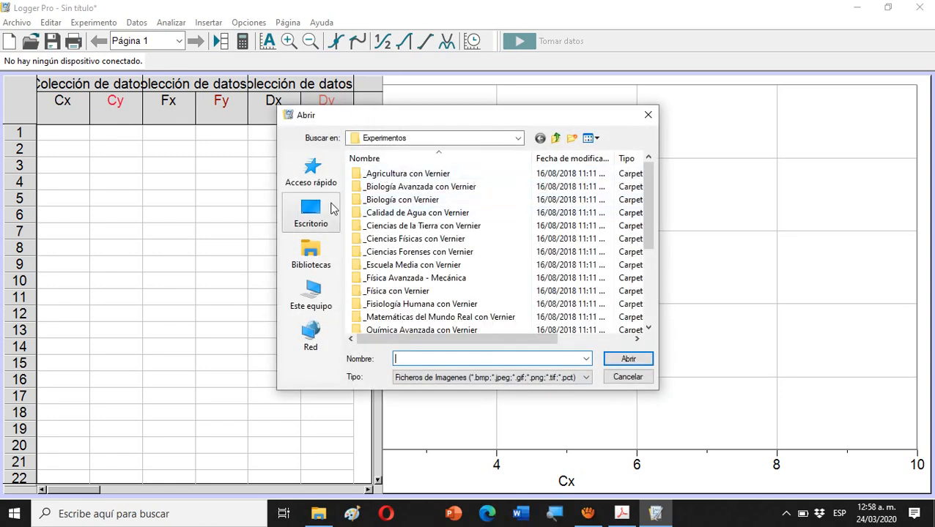
{"action": "left_click", "coordinate": [316, 212]}
{"action": "scroll", "coordinate": [442, 229], "scroll_direction": "down", "scroll_amount": 6}
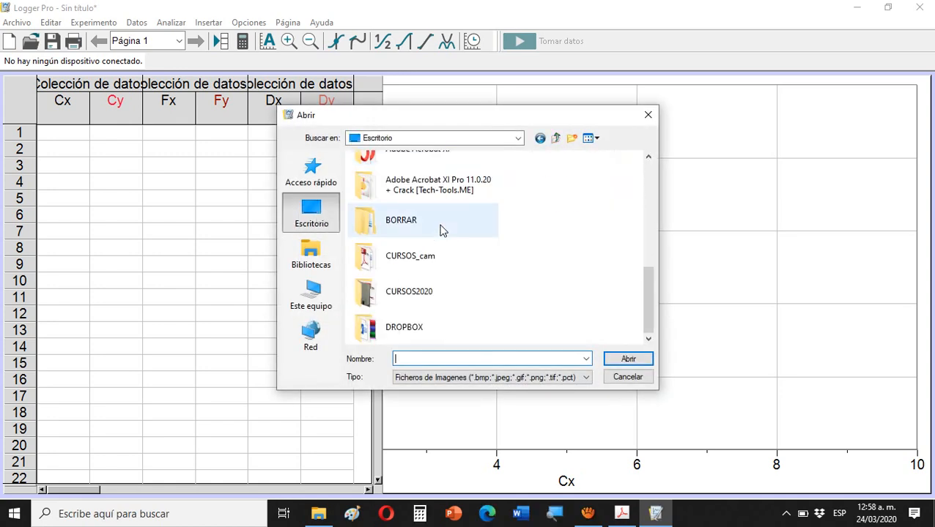
{"action": "scroll", "coordinate": [446, 233], "scroll_direction": "down", "scroll_amount": 1}
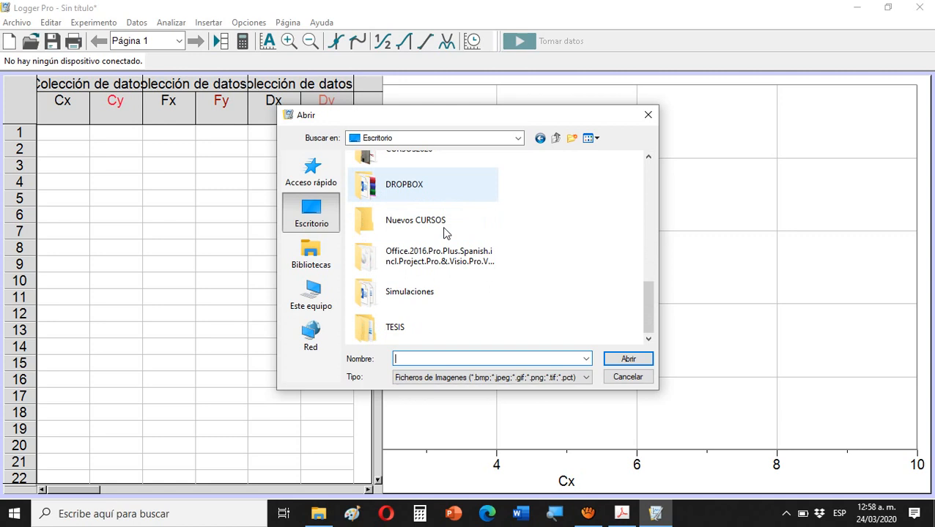
{"action": "left_click", "coordinate": [439, 226]}
{"action": "left_click", "coordinate": [438, 224]}
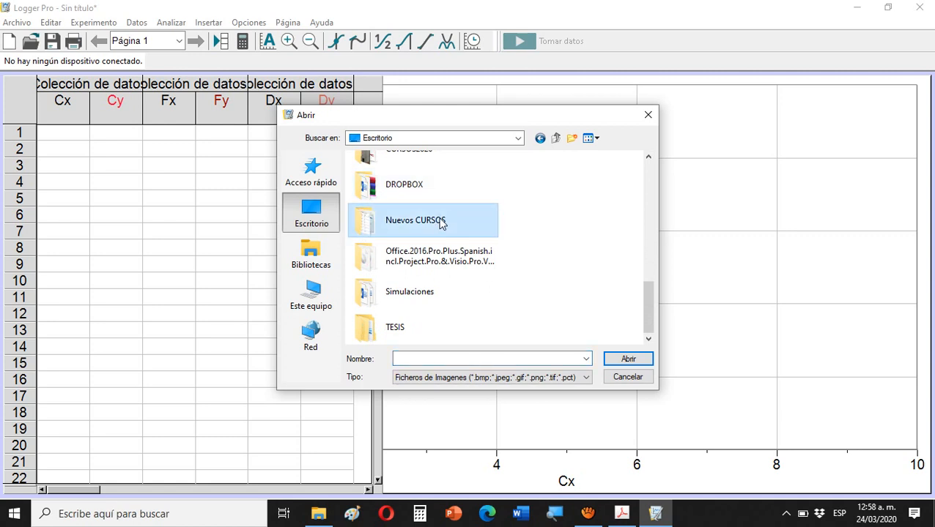
{"action": "left_click", "coordinate": [367, 221]}
{"action": "double_click", "coordinate": [368, 221]}
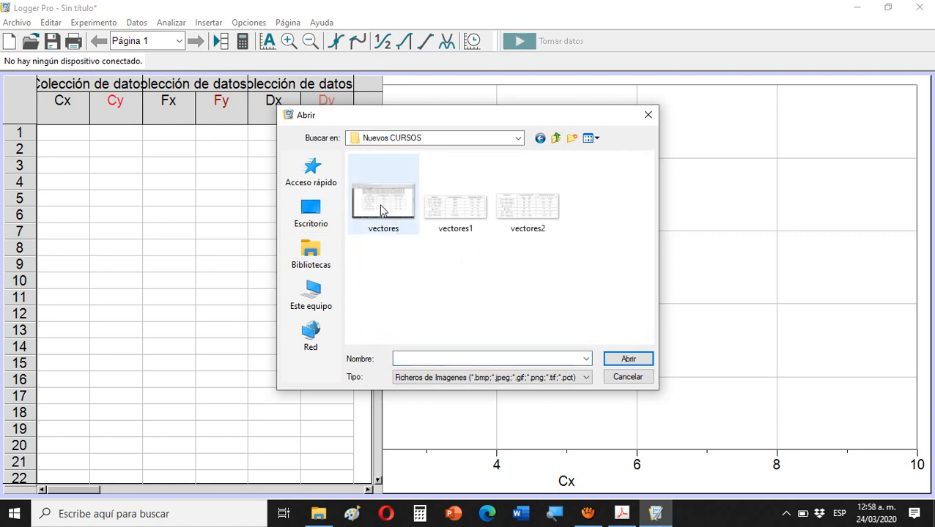
{"action": "left_click", "coordinate": [527, 228]}
{"action": "double_click", "coordinate": [526, 230]}
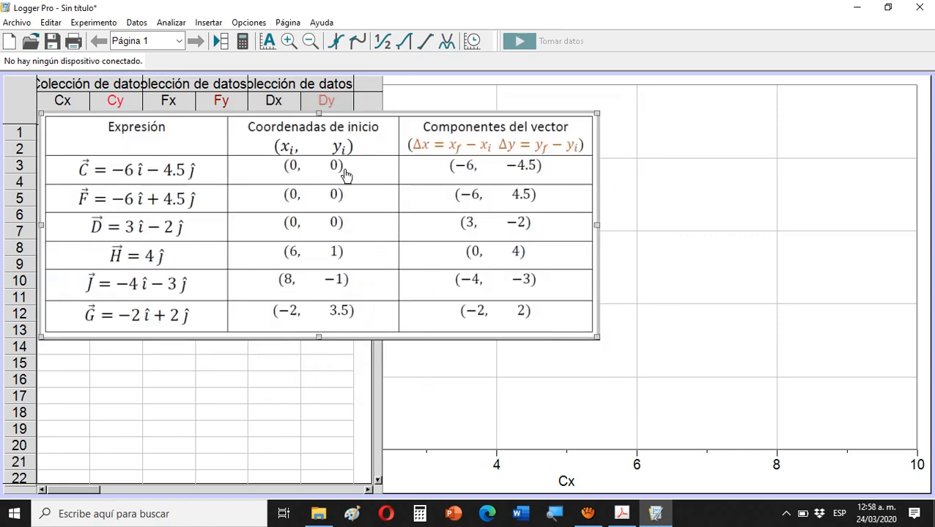
{"action": "left_click_drag", "start_coordinate": [376, 121], "coordinate": [764, 266]}
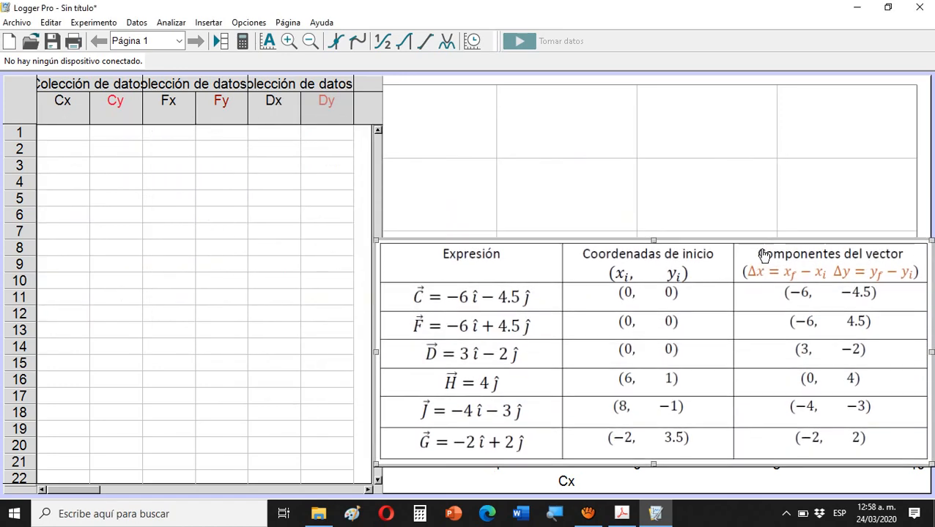
- Enter vector C's components in row 1 of the data table: -6 for Cx and -4.5 for Cy
{"action": "left_click", "coordinate": [72, 132]}
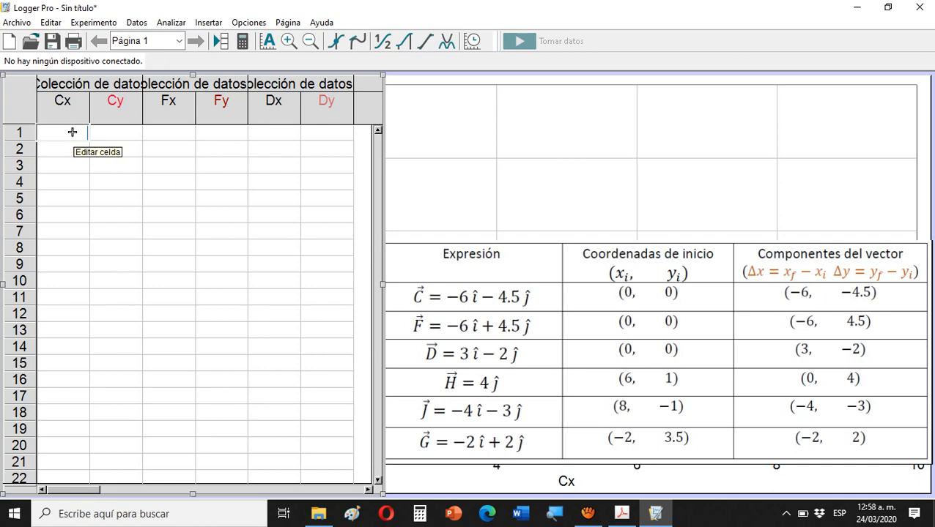
{"action": "type", "text": "-"}
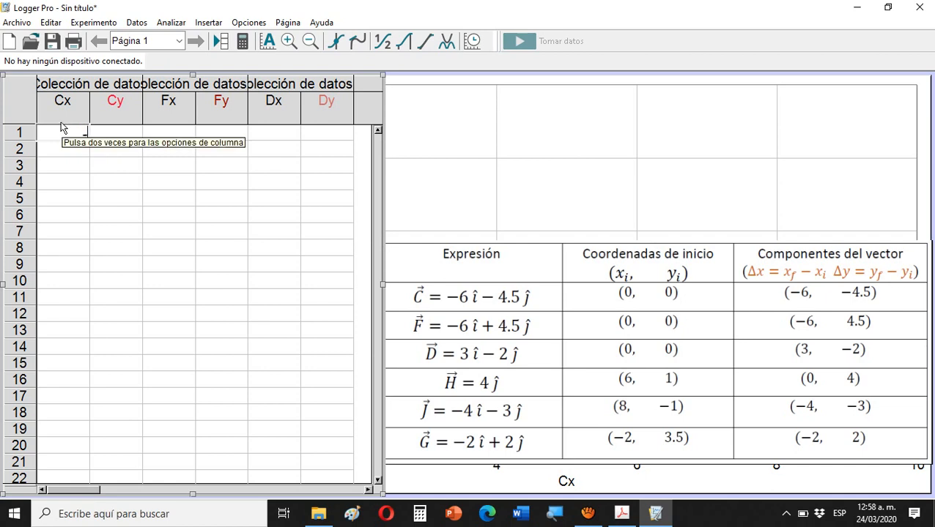
{"action": "type", "text": "6"}
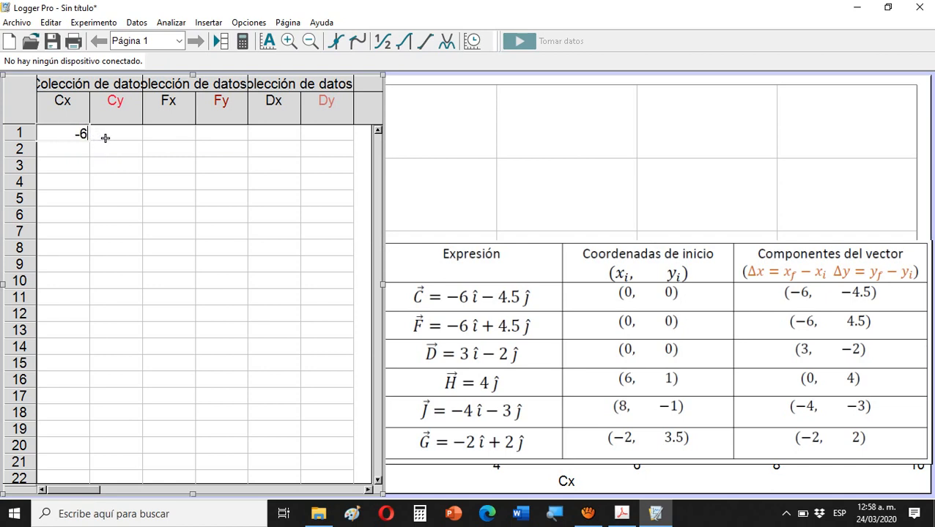
{"action": "left_click", "coordinate": [115, 138]}
{"action": "type", "text": "-"}
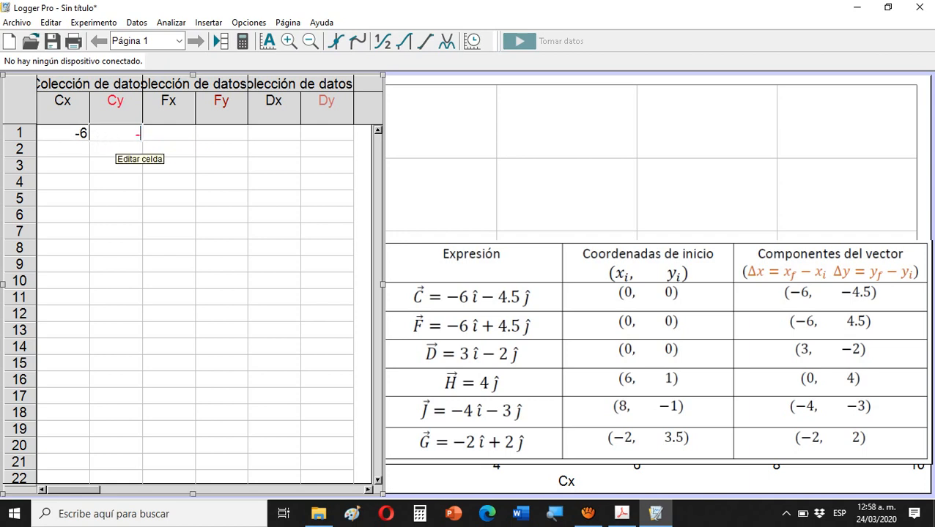
{"action": "type", "text": "4,5"}
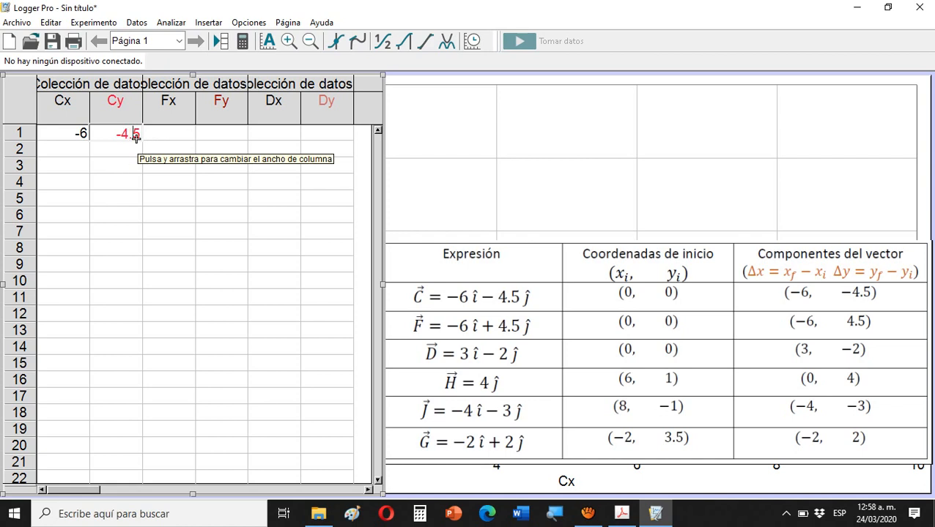
- Fill row 1 with vector F's components, Fx -6 and Fy 4.5, and vector D's components, Dx 3 and Dy -2
{"action": "left_click", "coordinate": [158, 134]}
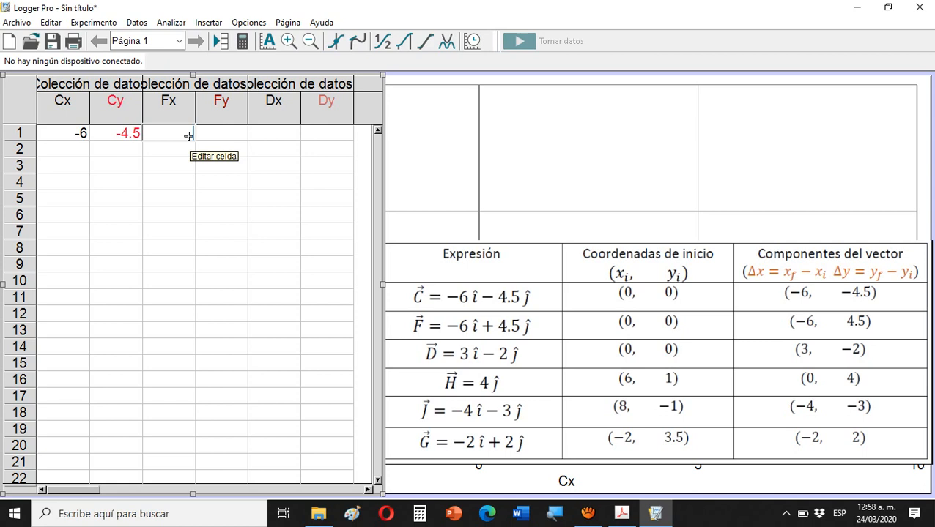
{"action": "type", "text": "-6"}
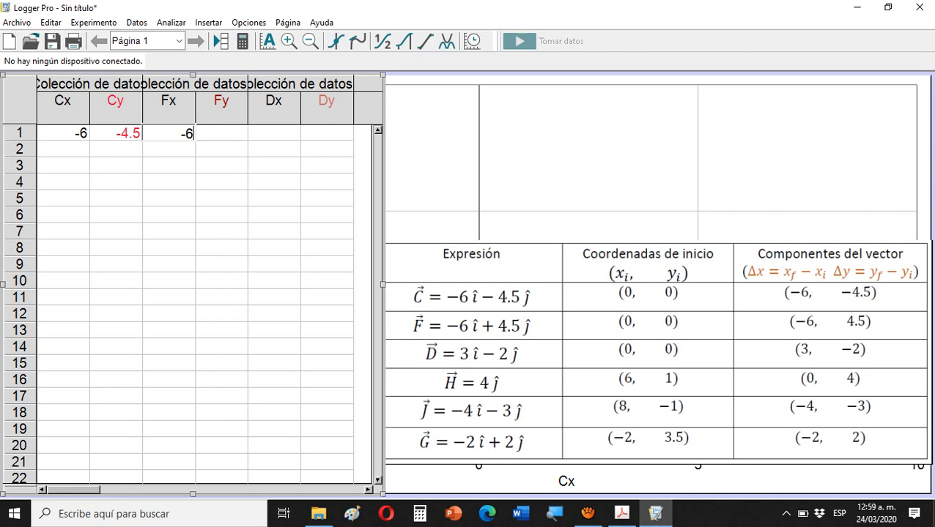
{"action": "left_click", "coordinate": [212, 133]}
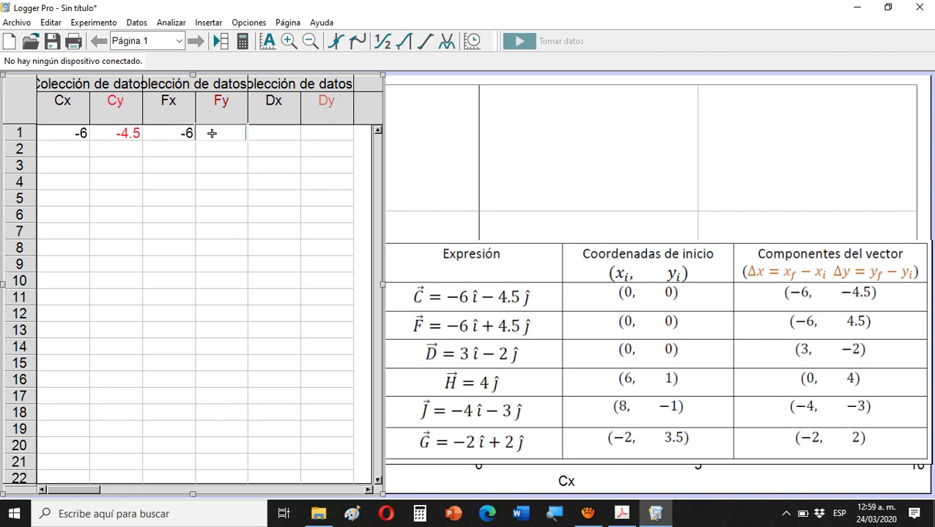
{"action": "type", "text": "4.5"}
{"action": "left_click", "coordinate": [282, 134]}
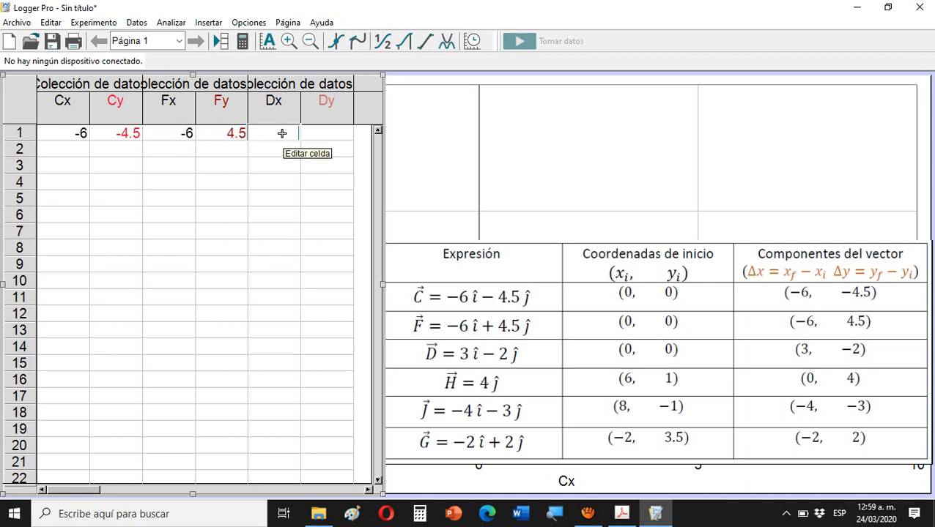
{"action": "left_click", "coordinate": [320, 132]}
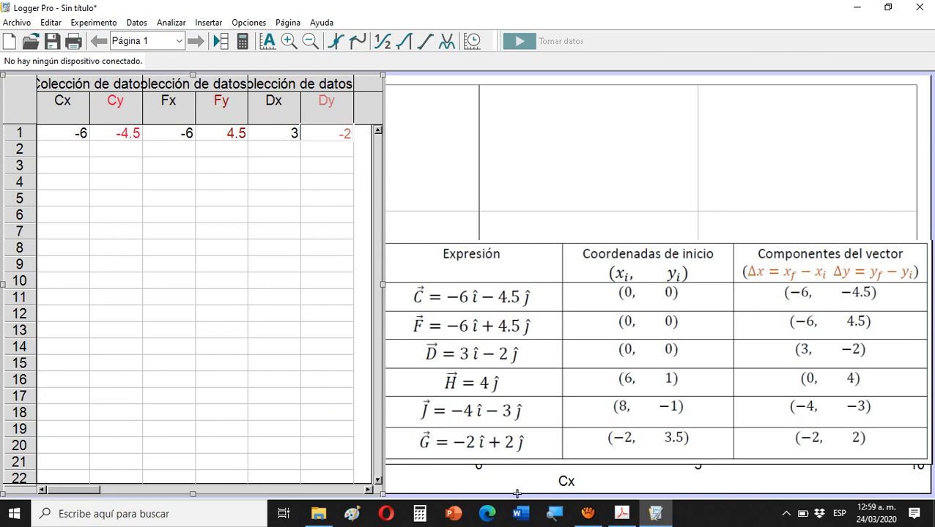
{"action": "left_click", "coordinate": [587, 514]}
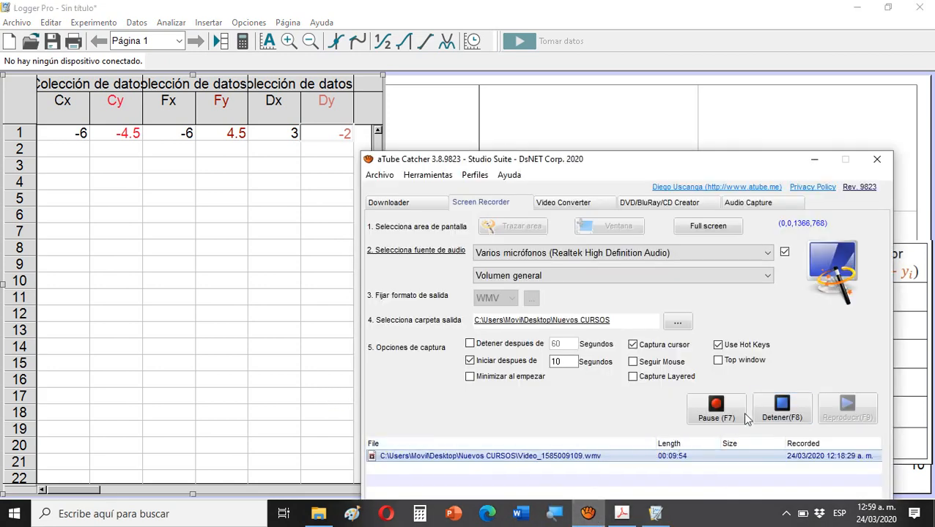
{"action": "left_click", "coordinate": [717, 410]}
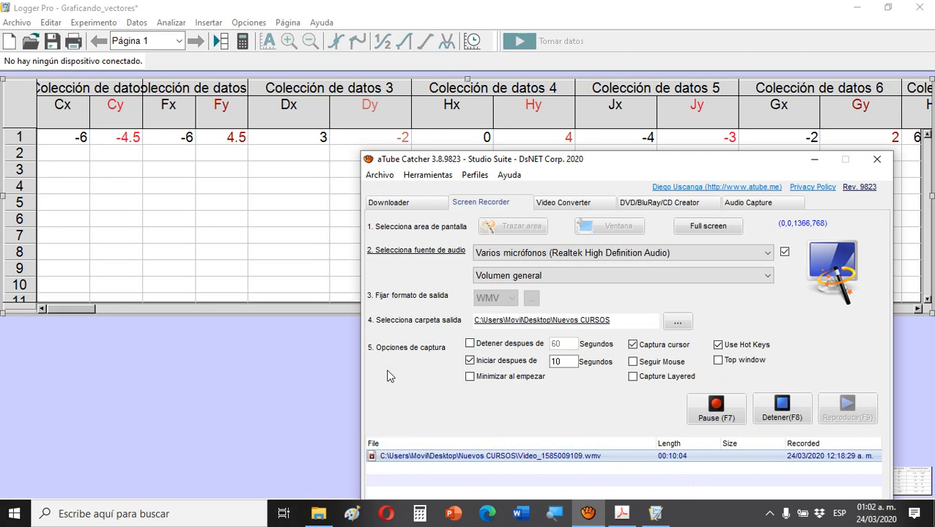
- Return to Logger Pro and review the row 1 values of all nine data sets, from Cx through Gyi
{"action": "left_click", "coordinate": [303, 270]}
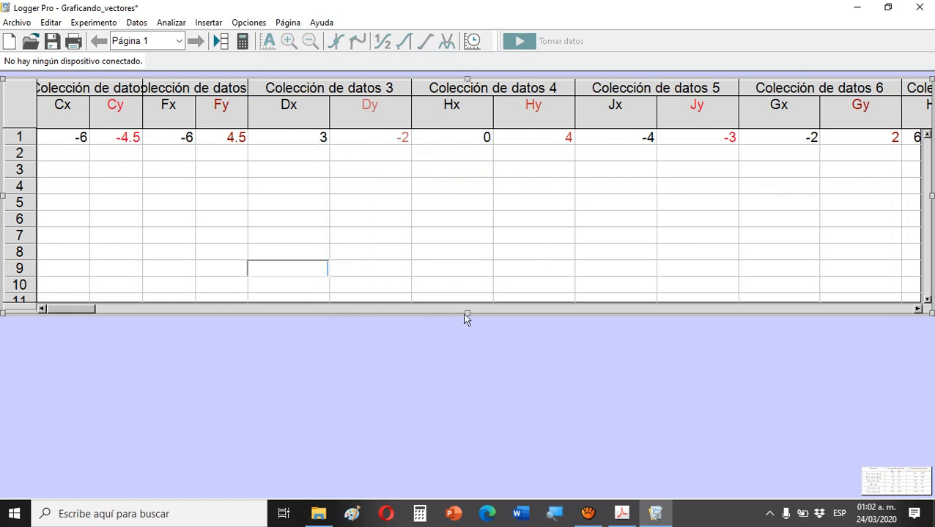
{"action": "left_click", "coordinate": [91, 308]}
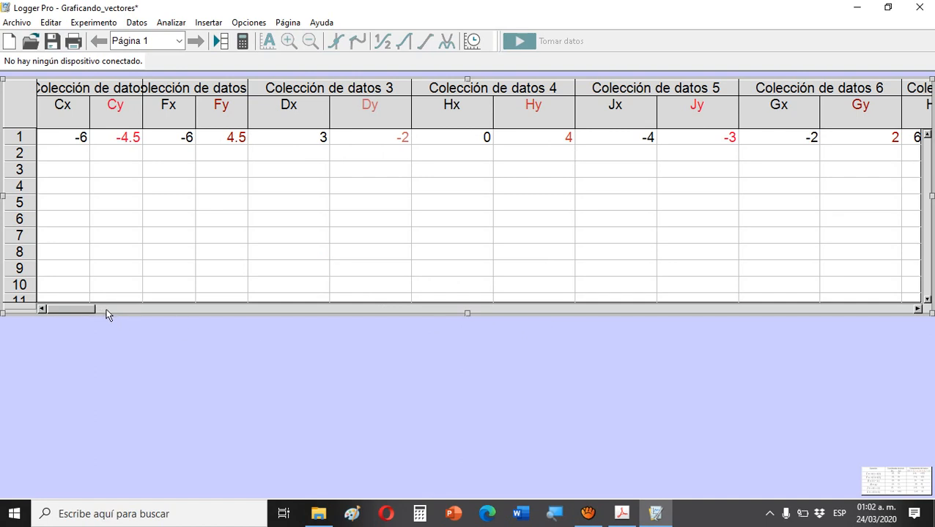
{"action": "left_click_drag", "start_coordinate": [106, 312], "coordinate": [304, 313]}
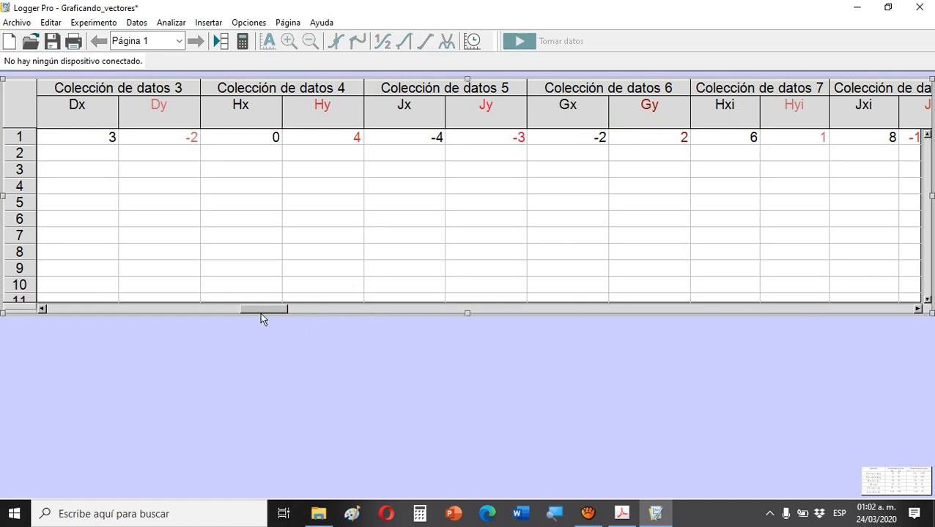
{"action": "left_click", "coordinate": [330, 310]}
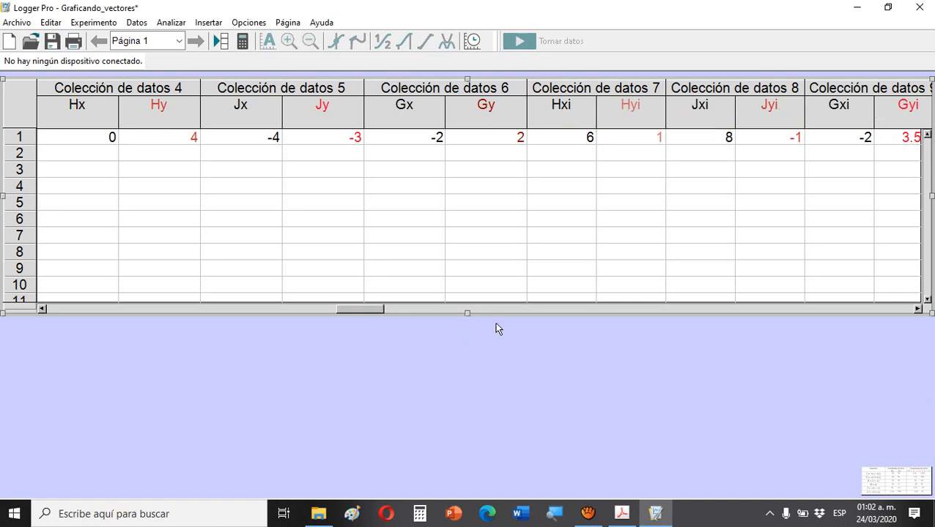
{"action": "left_click", "coordinate": [917, 310]}
{"action": "left_click", "coordinate": [917, 309]}
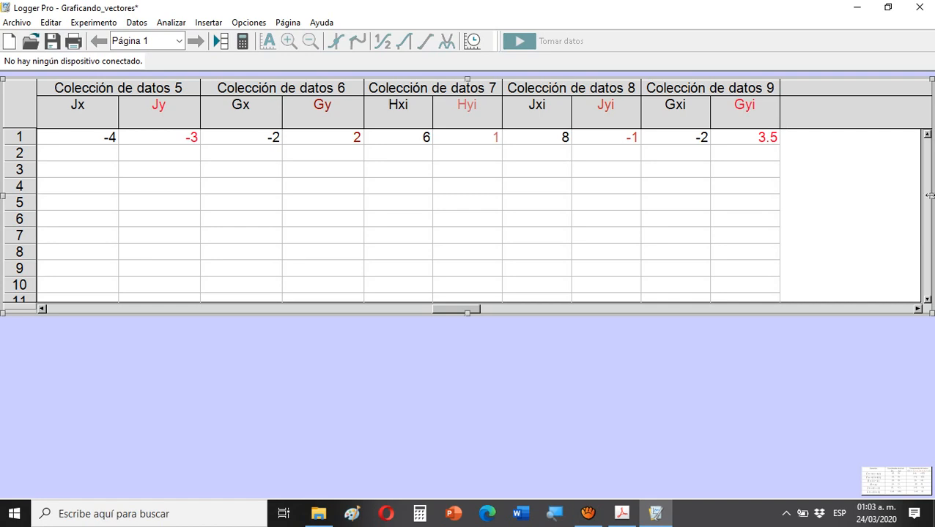
- Narrow the data table until only the Cx column shows, leaving the rest of the page free
{"action": "left_click_drag", "start_coordinate": [923, 195], "coordinate": [144, 218]}
{"action": "left_click_drag", "start_coordinate": [88, 309], "coordinate": [39, 312]}
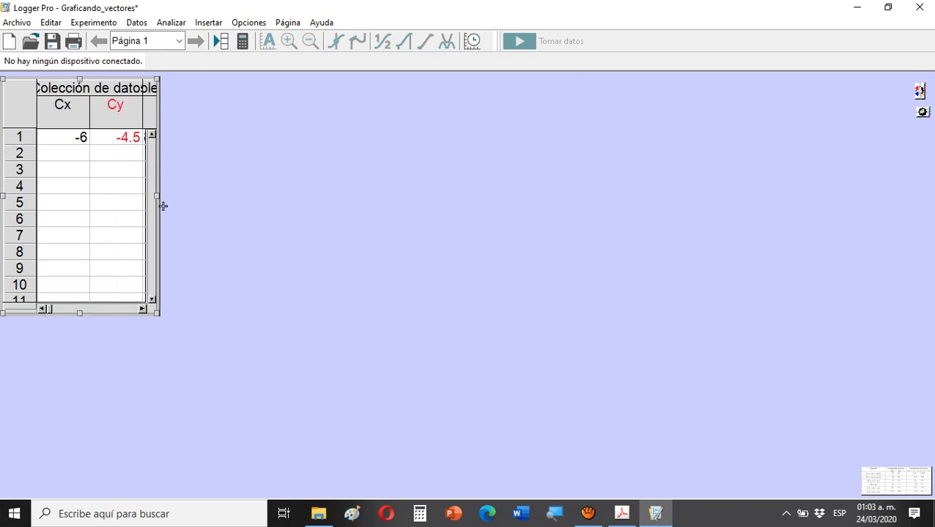
{"action": "left_click_drag", "start_coordinate": [155, 194], "coordinate": [46, 198]}
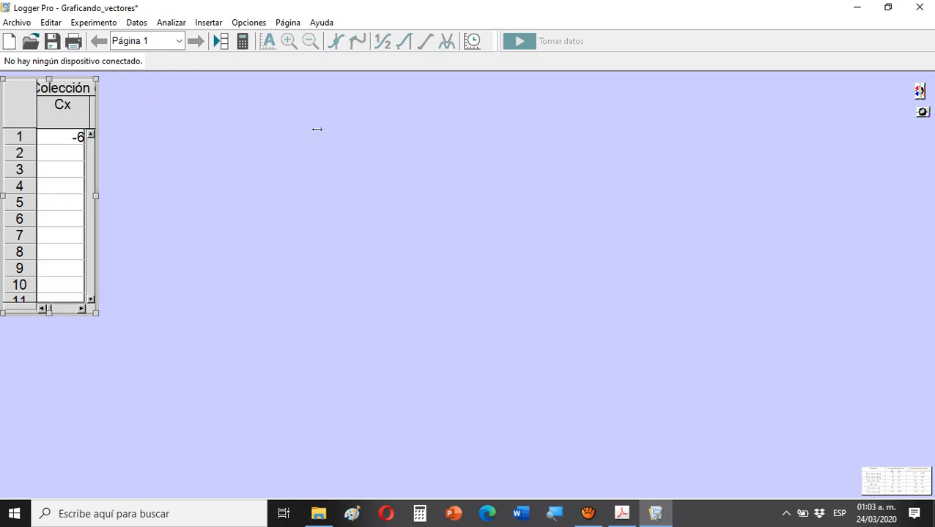
- Insert an animated display (Pantalla animada) beside the table and enlarge it to fill most of the middle of the page
{"action": "left_click", "coordinate": [208, 24]}
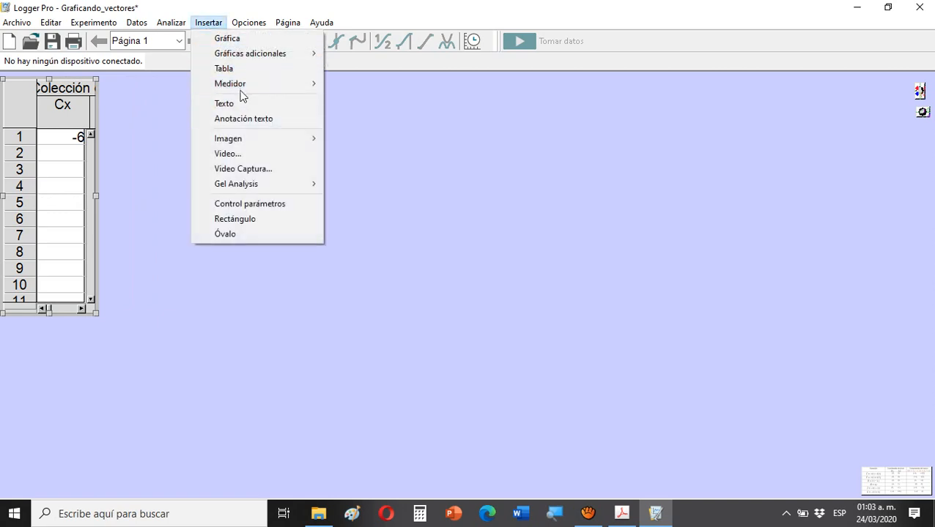
{"action": "mouse_move", "coordinate": [239, 87]}
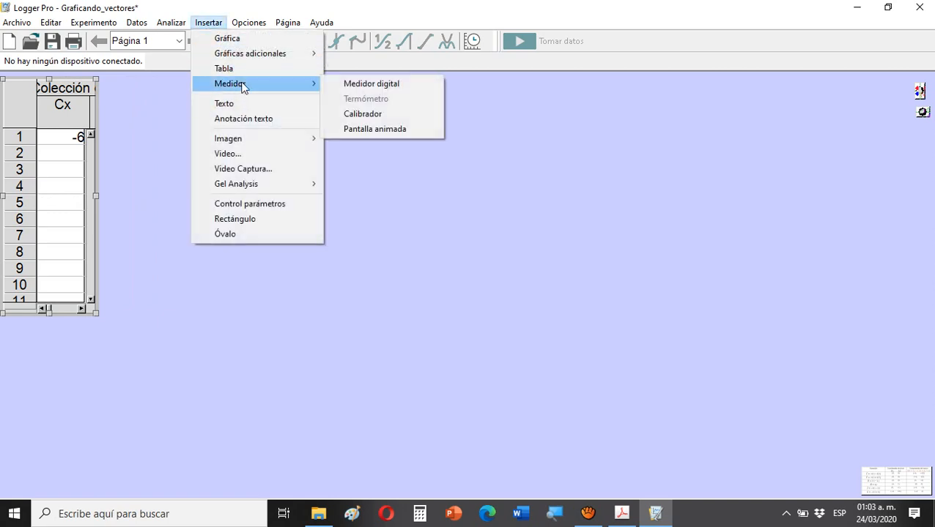
{"action": "left_click", "coordinate": [388, 129]}
{"action": "left_click_drag", "start_coordinate": [245, 182], "coordinate": [315, 95]}
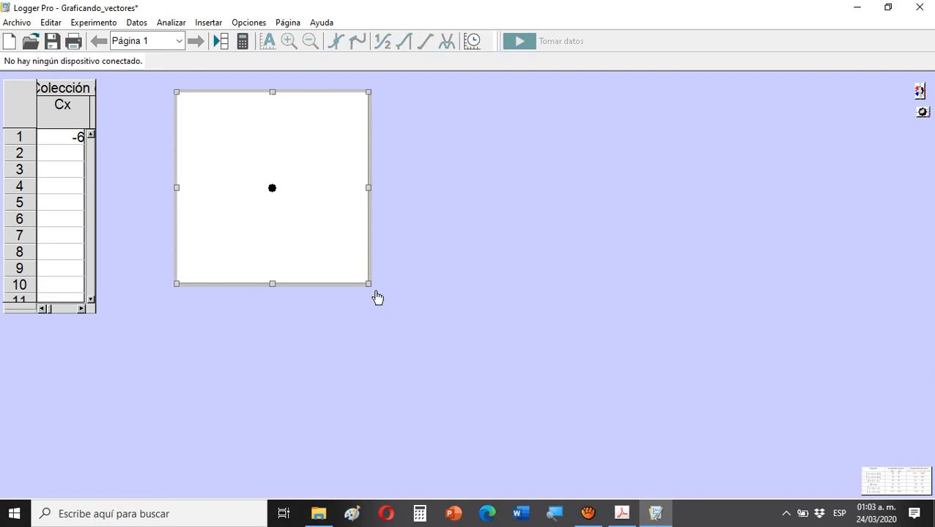
{"action": "left_click_drag", "start_coordinate": [378, 290], "coordinate": [578, 397]}
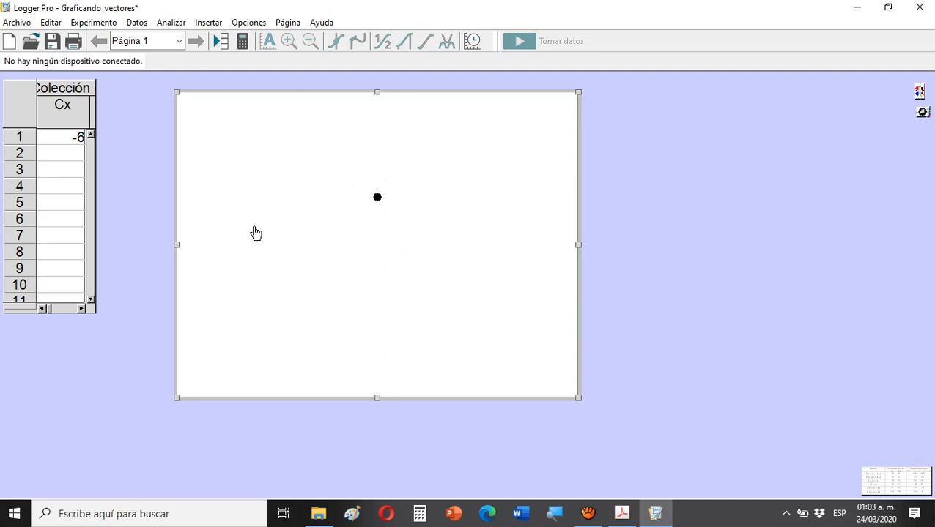
- Open the animated display's options and examine the X and Y axis extents of the vector graph in the PDF
{"action": "double_click", "coordinate": [328, 157]}
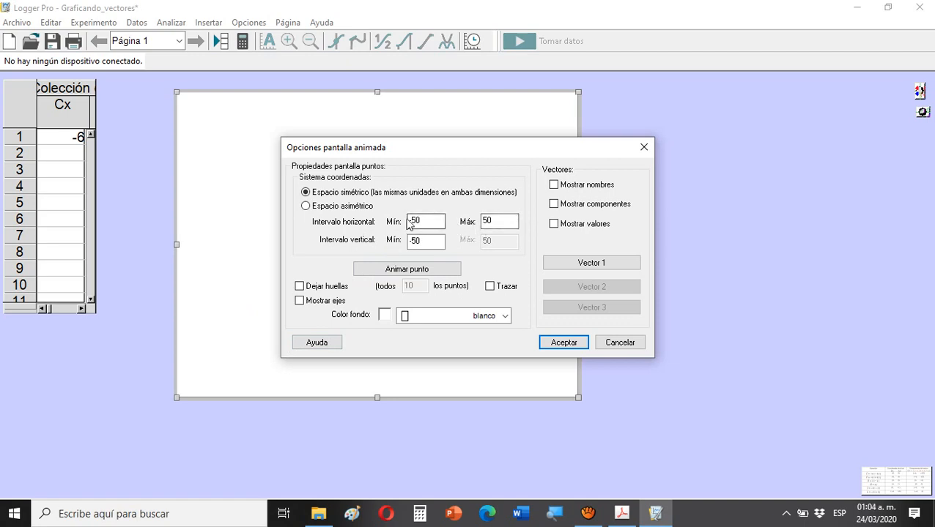
{"action": "left_click", "coordinate": [490, 222]}
{"action": "left_click", "coordinate": [412, 222]}
{"action": "left_click", "coordinate": [633, 518]}
{"action": "scroll", "coordinate": [770, 271], "scroll_direction": "up", "scroll_amount": 10}
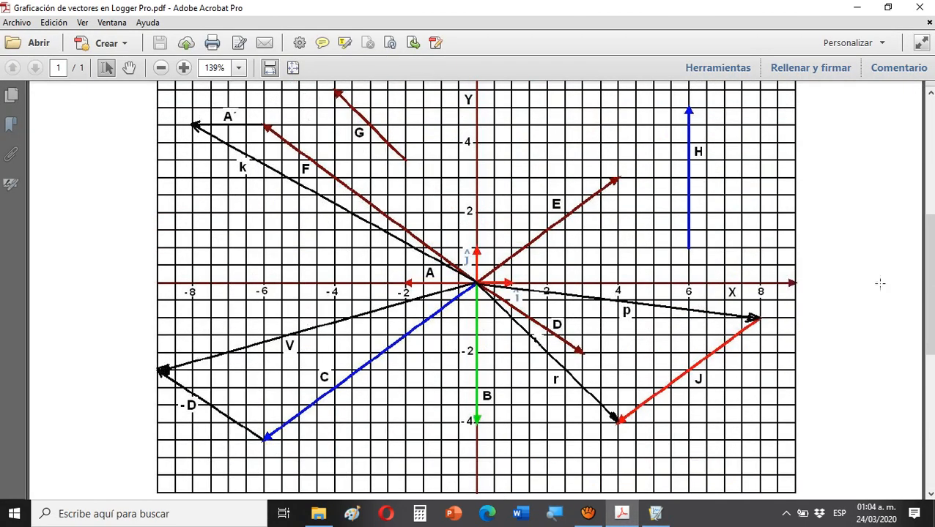
{"action": "left_click_drag", "start_coordinate": [929, 294], "coordinate": [931, 289]}
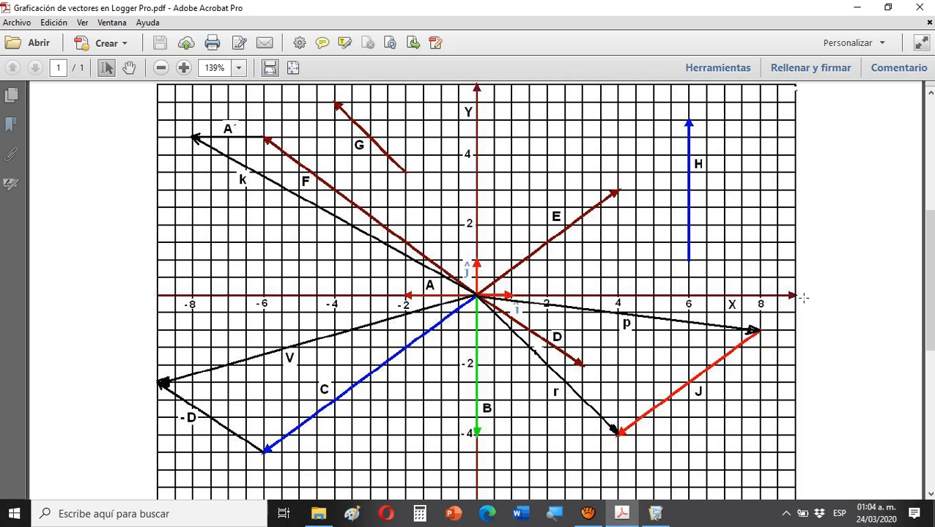
{"action": "scroll", "coordinate": [539, 360], "scroll_direction": "down", "scroll_amount": 3}
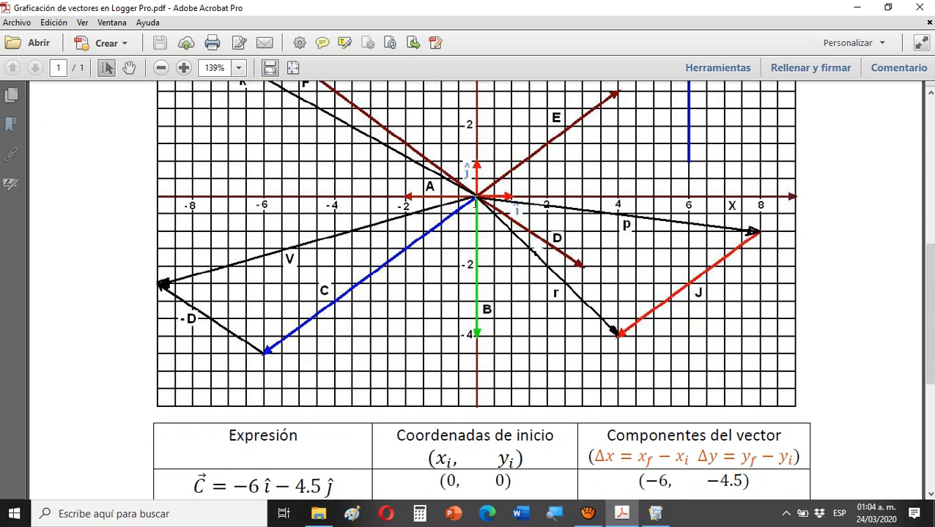
{"action": "scroll", "coordinate": [477, 293], "scroll_direction": "up", "scroll_amount": 5}
{"action": "scroll", "coordinate": [506, 264], "scroll_direction": "down", "scroll_amount": 3}
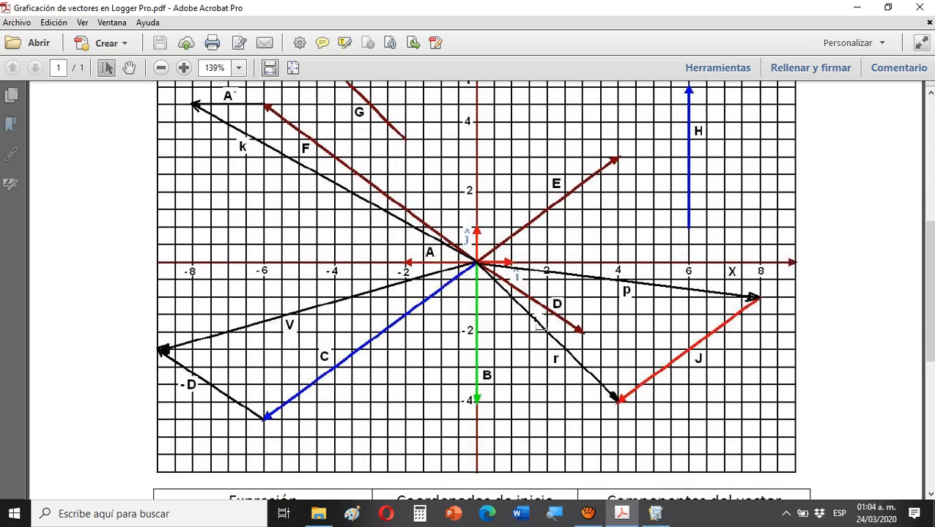
{"action": "left_click", "coordinate": [855, 8]}
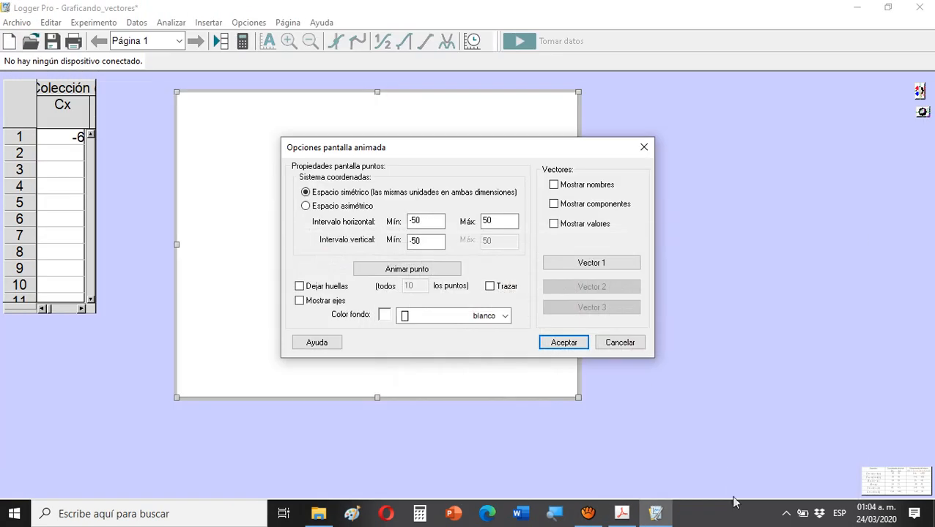
- Give the animated display an asymmetric space, -10 to 10 horizontally and -6 to 6 vertically, with its axes shown
{"action": "left_click", "coordinate": [440, 221]}
{"action": "left_click", "coordinate": [497, 220]}
{"action": "left_click", "coordinate": [424, 240]}
{"action": "type", "text": "6"}
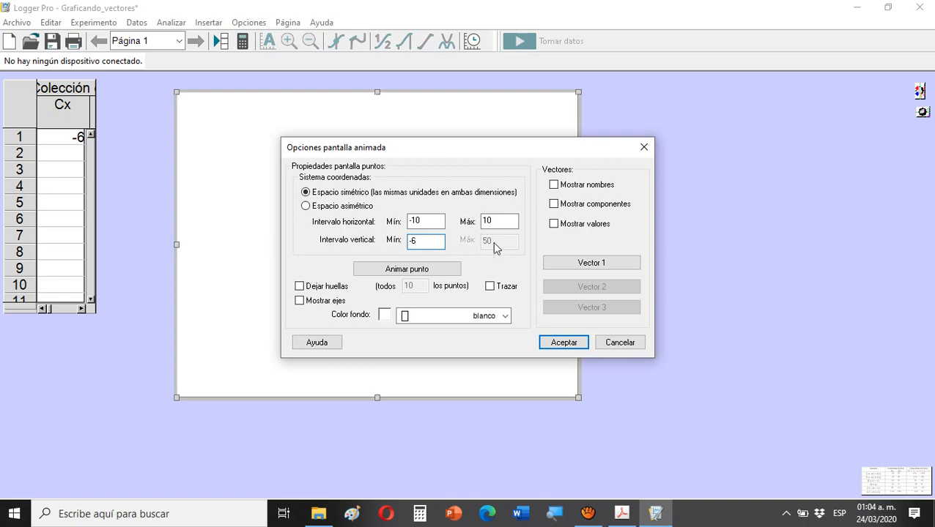
{"action": "left_click", "coordinate": [307, 206]}
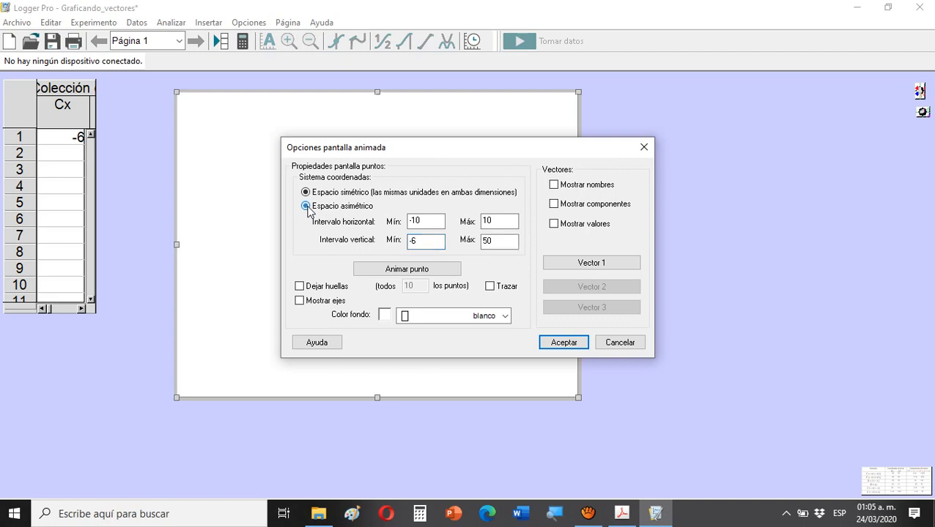
{"action": "left_click", "coordinate": [498, 249]}
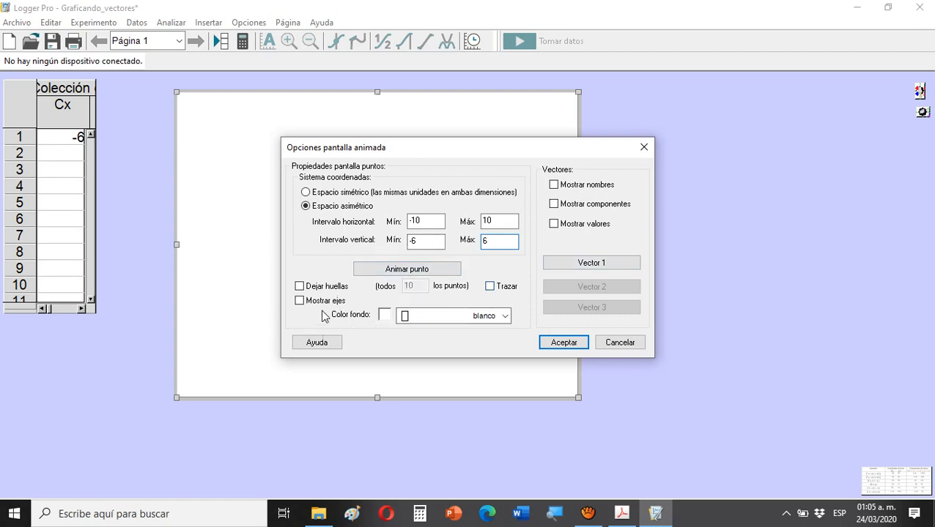
{"action": "left_click", "coordinate": [300, 301]}
{"action": "left_click", "coordinate": [561, 343]}
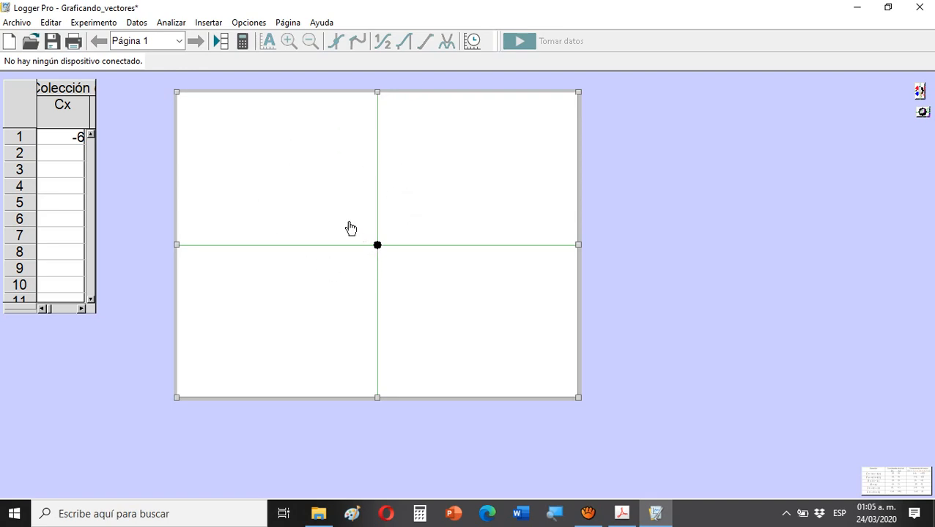
- Turn on vector names, components and values in the animated display's options
{"action": "double_click", "coordinate": [448, 170]}
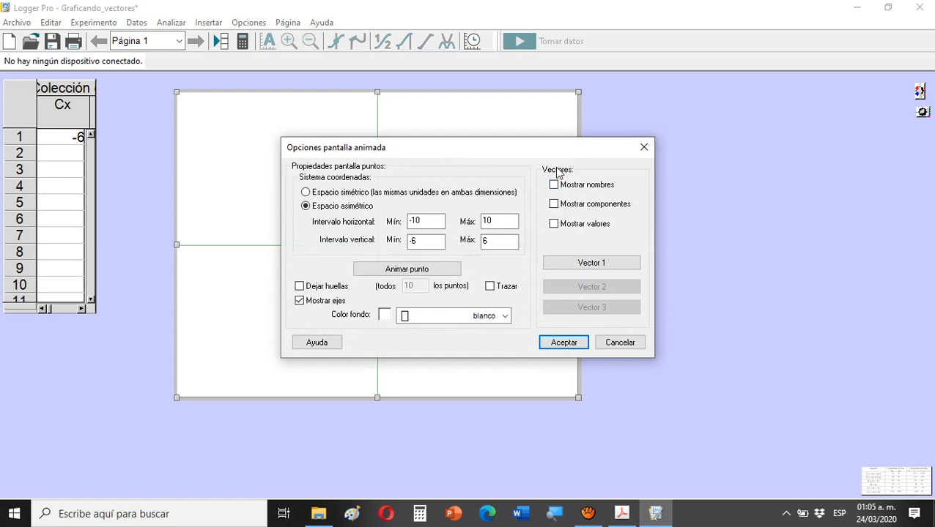
{"action": "left_click", "coordinate": [553, 204]}
{"action": "left_click", "coordinate": [554, 224]}
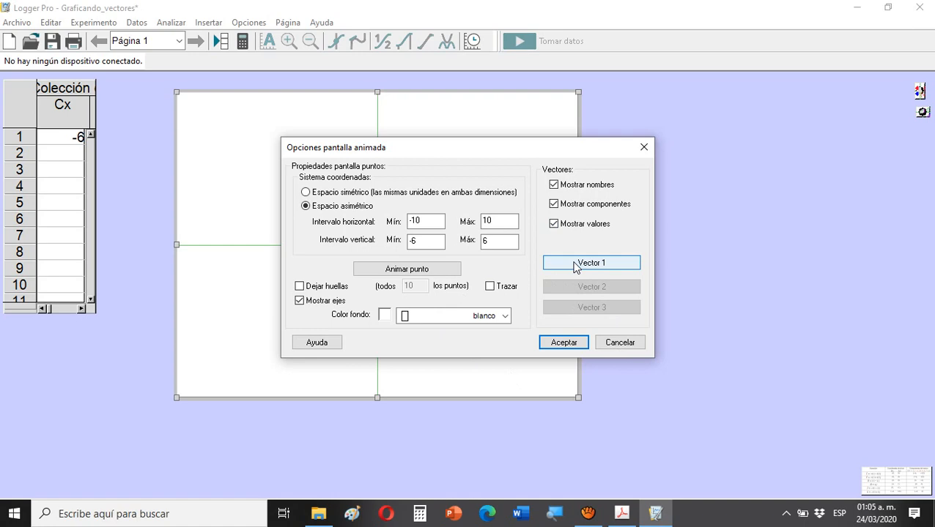
- Define Vector 1 with Cx as horizontal and Cy as vertical component, name it C, and apply it to the display
{"action": "left_click", "coordinate": [577, 264]}
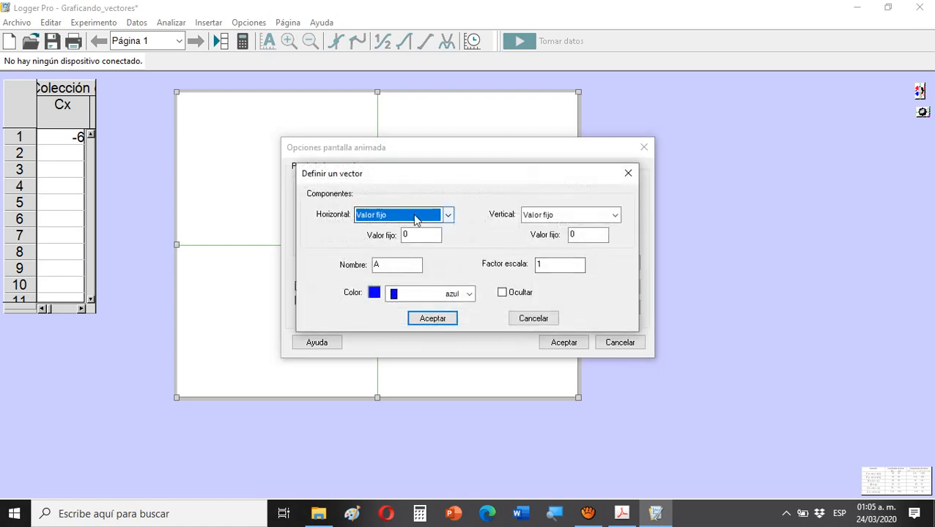
{"action": "left_click", "coordinate": [447, 216]}
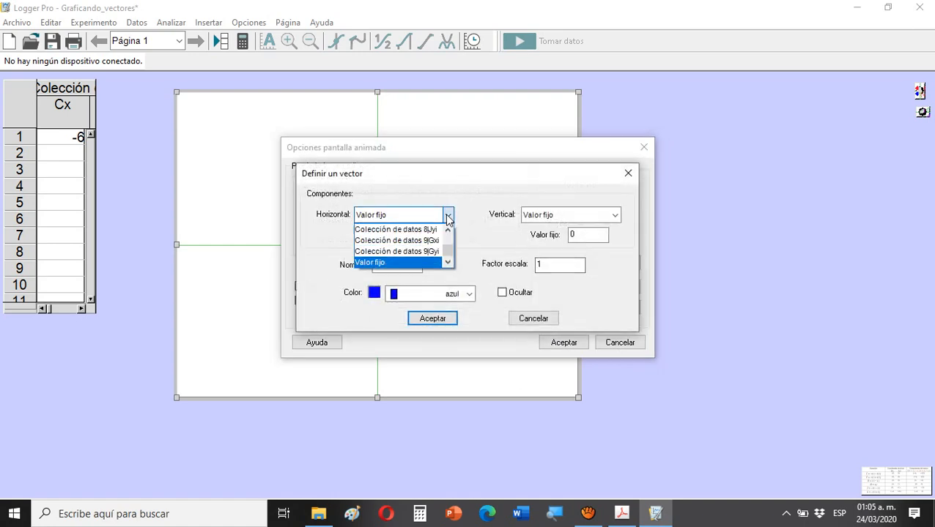
{"action": "left_click_drag", "start_coordinate": [446, 254], "coordinate": [445, 239]}
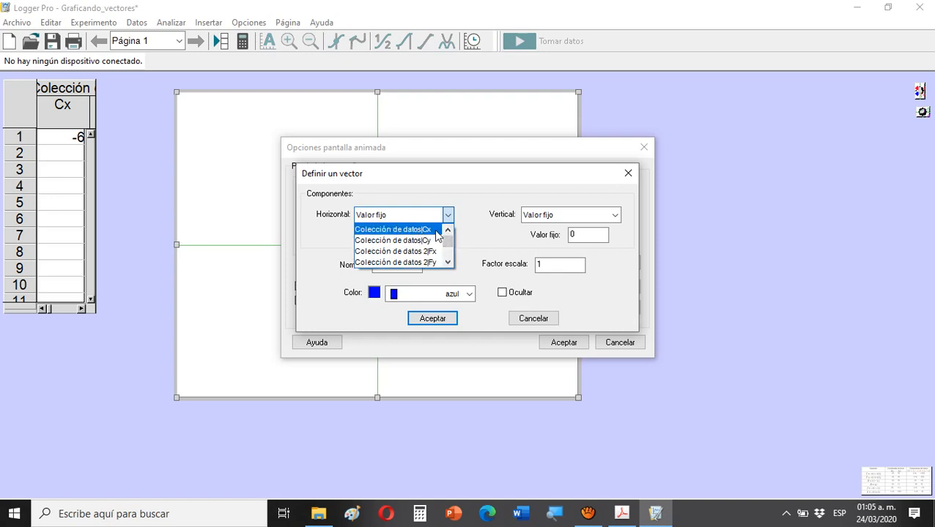
{"action": "left_click", "coordinate": [429, 230]}
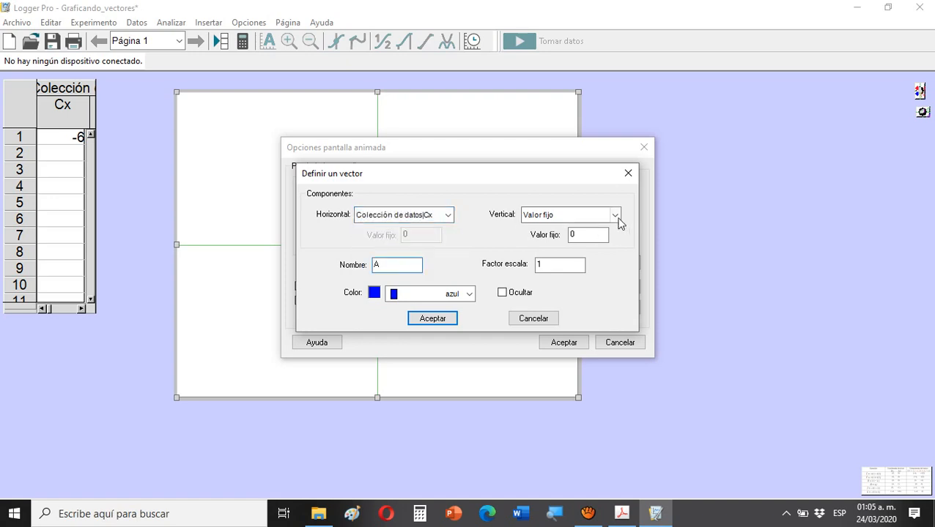
{"action": "left_click", "coordinate": [615, 216]}
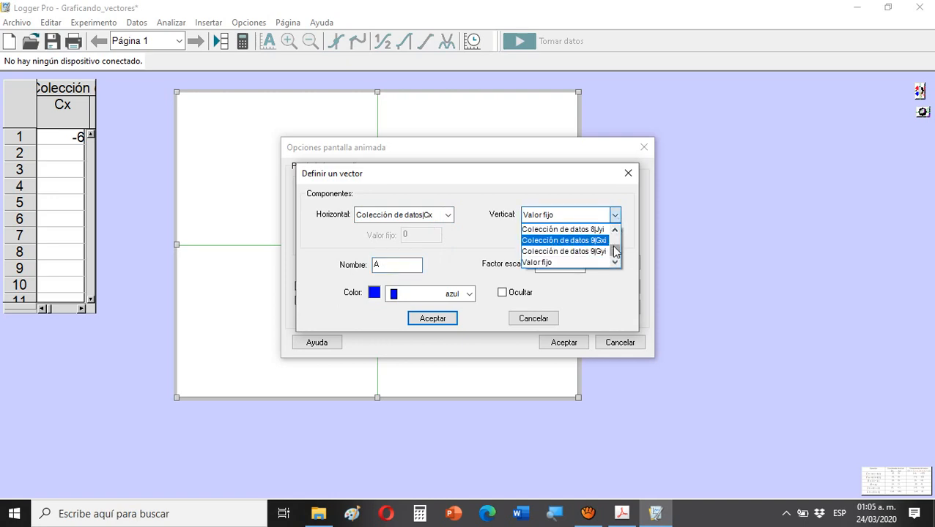
{"action": "left_click_drag", "start_coordinate": [613, 253], "coordinate": [613, 233]}
{"action": "left_click", "coordinate": [594, 240]}
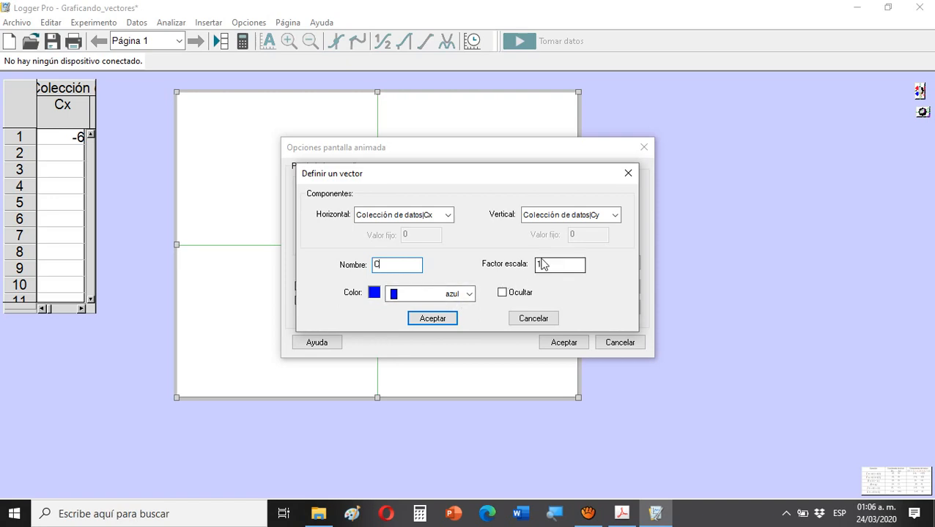
{"action": "left_click", "coordinate": [438, 320]}
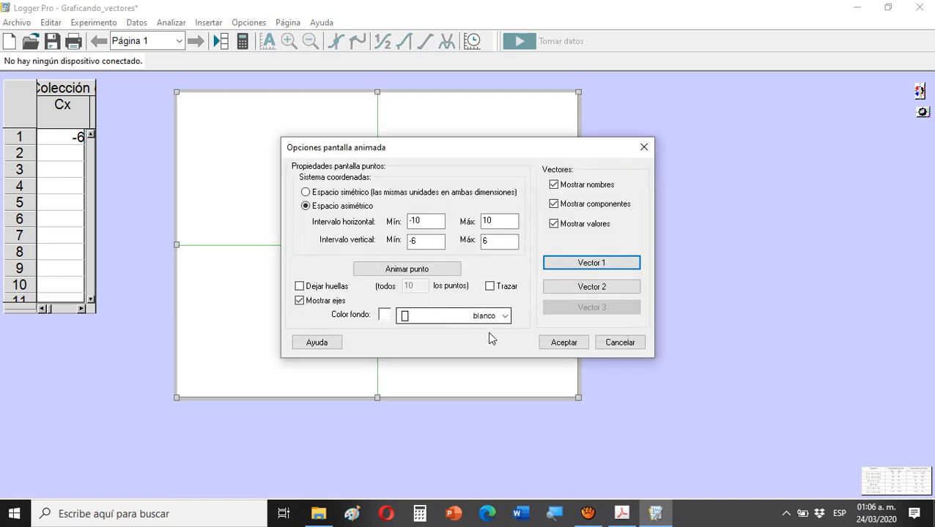
{"action": "left_click", "coordinate": [563, 344]}
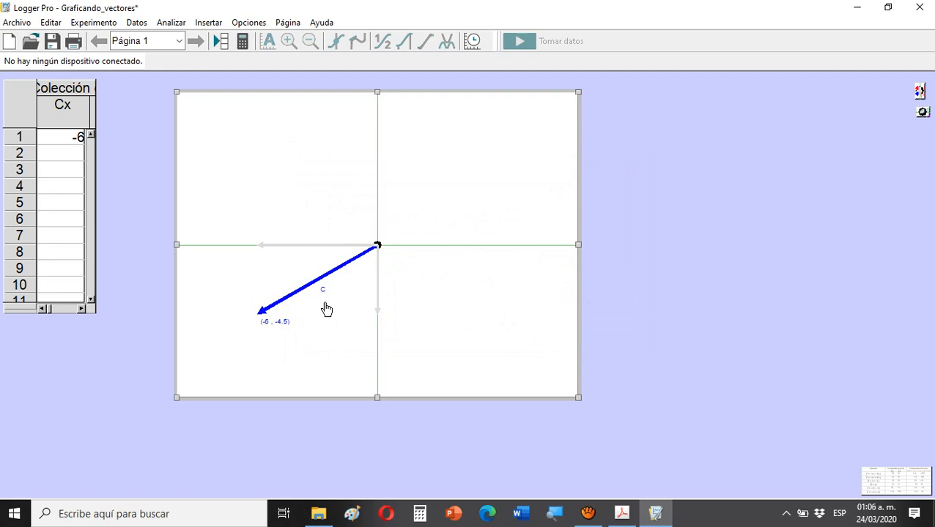
- Define Vector 2 with Fx as horizontal and Fy as vertical component, name it F, and apply it to the display
{"action": "double_click", "coordinate": [443, 188]}
{"action": "left_click", "coordinate": [598, 290]}
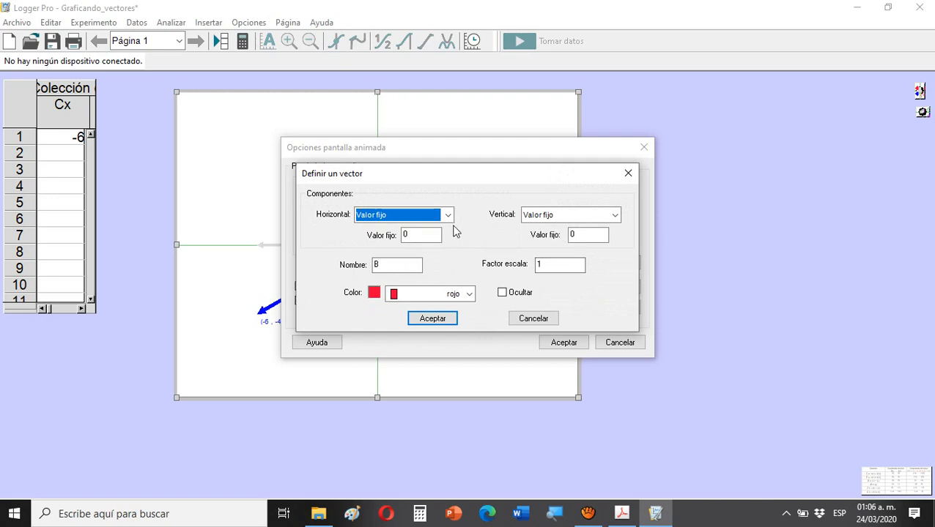
{"action": "left_click", "coordinate": [447, 215]}
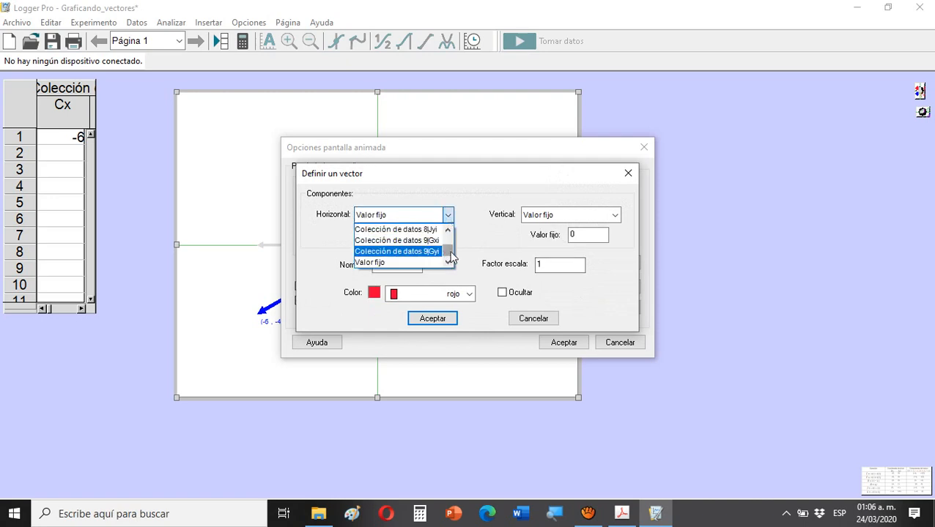
{"action": "left_click_drag", "start_coordinate": [450, 253], "coordinate": [451, 240]}
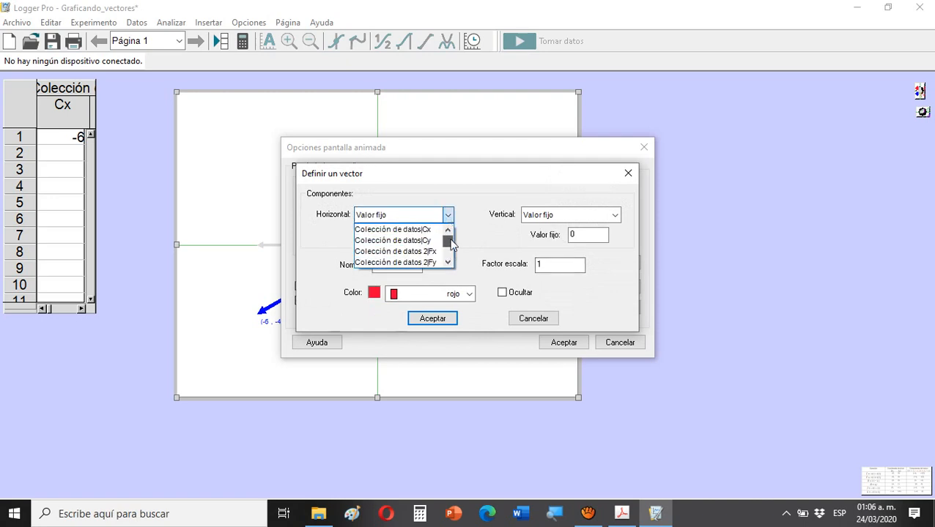
{"action": "left_click", "coordinate": [433, 252]}
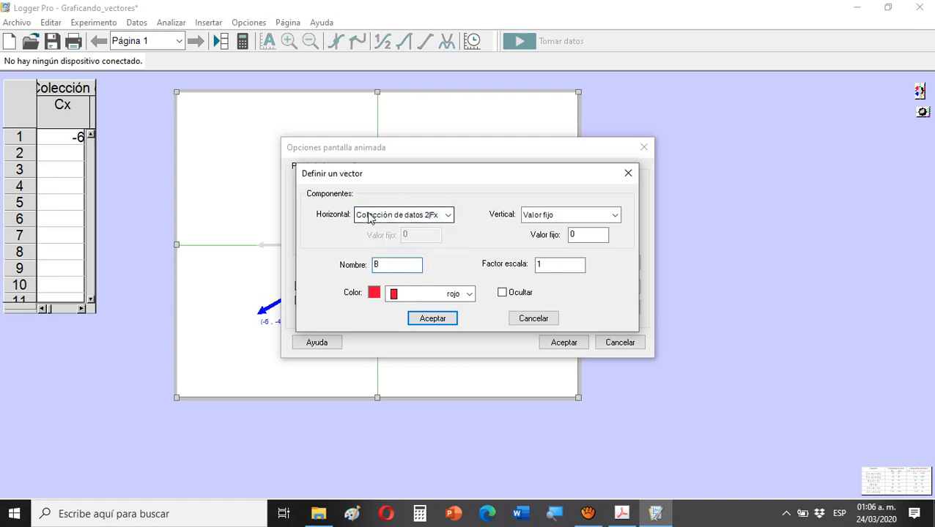
{"action": "left_click", "coordinate": [615, 217]}
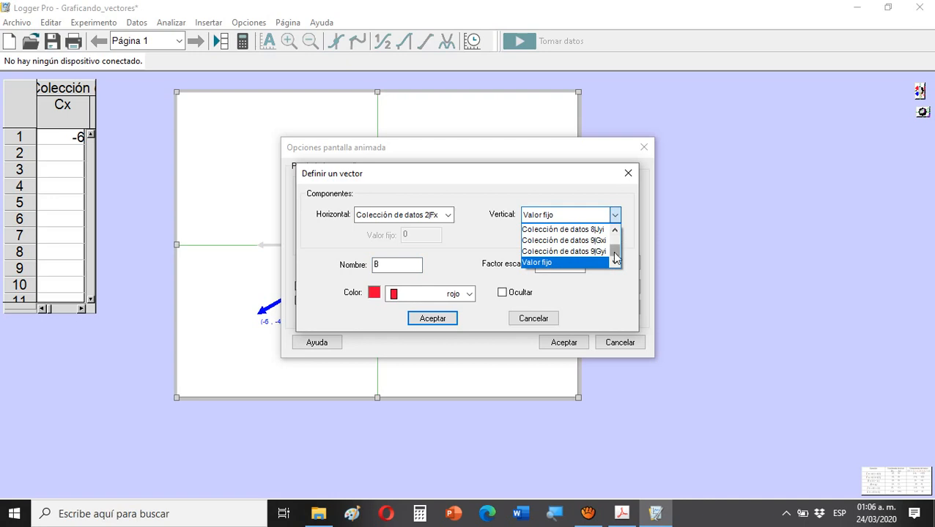
{"action": "scroll", "coordinate": [613, 245], "scroll_direction": "up", "scroll_amount": 5}
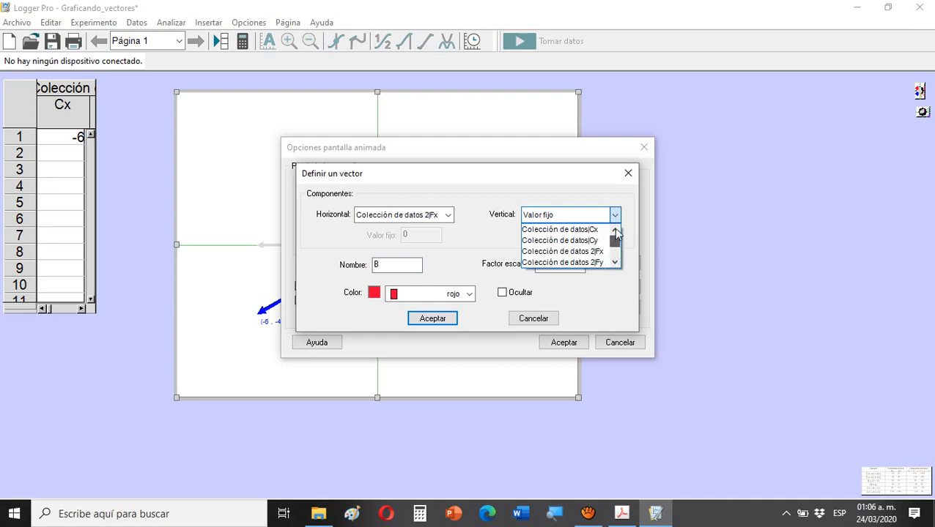
{"action": "left_click", "coordinate": [602, 262]}
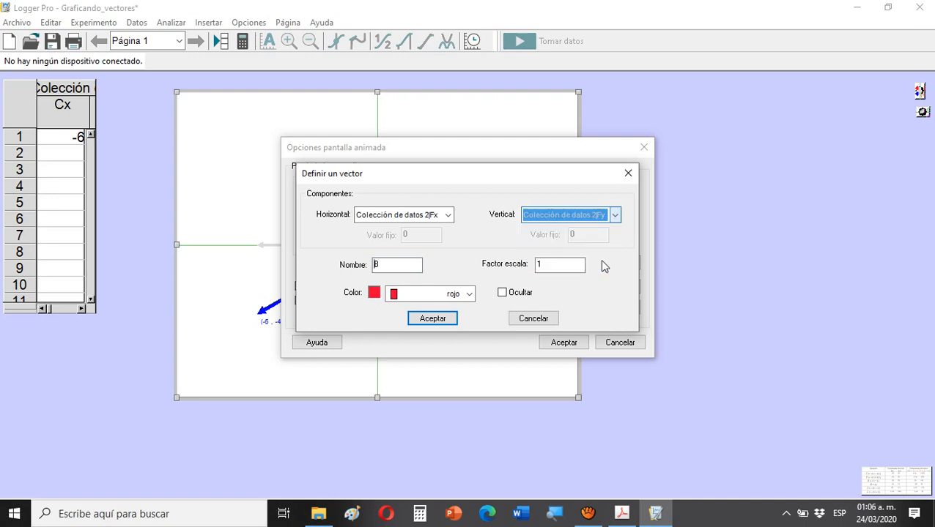
{"action": "left_click", "coordinate": [388, 268]}
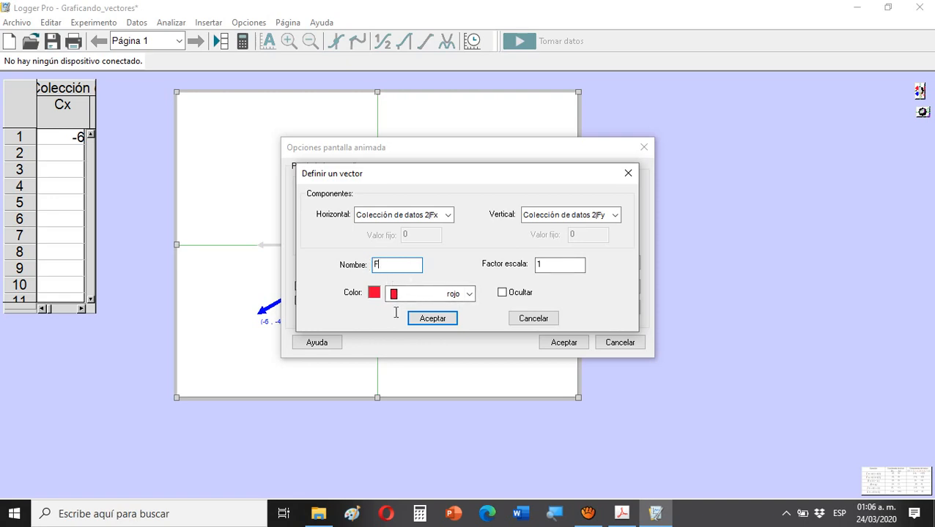
{"action": "left_click", "coordinate": [435, 319]}
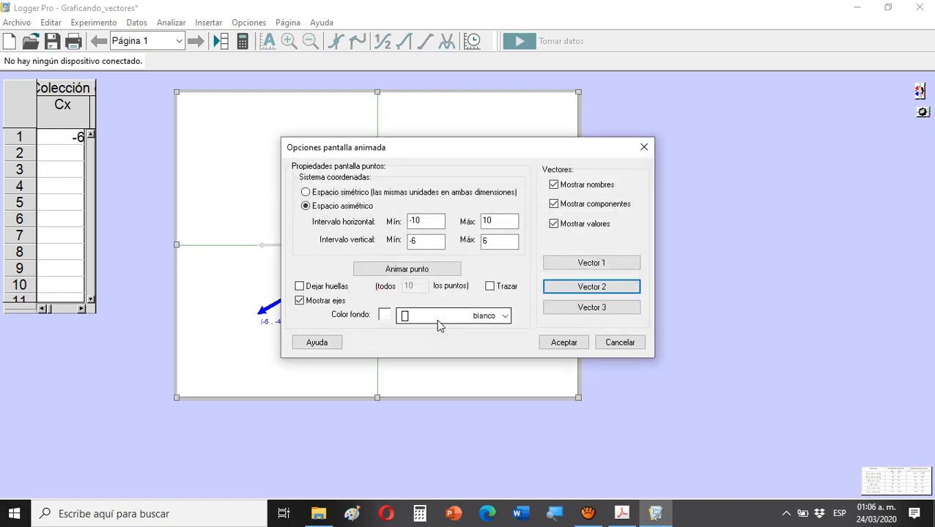
{"action": "left_click", "coordinate": [568, 345]}
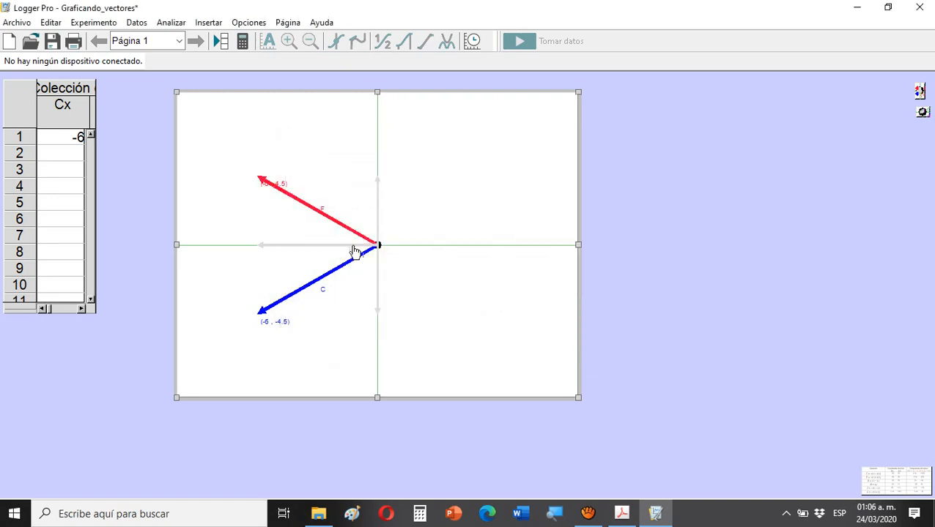
- Open the definition of Vector 3 in the animated display's options and set its horizontal component to Dx from data set 3
{"action": "double_click", "coordinate": [438, 199]}
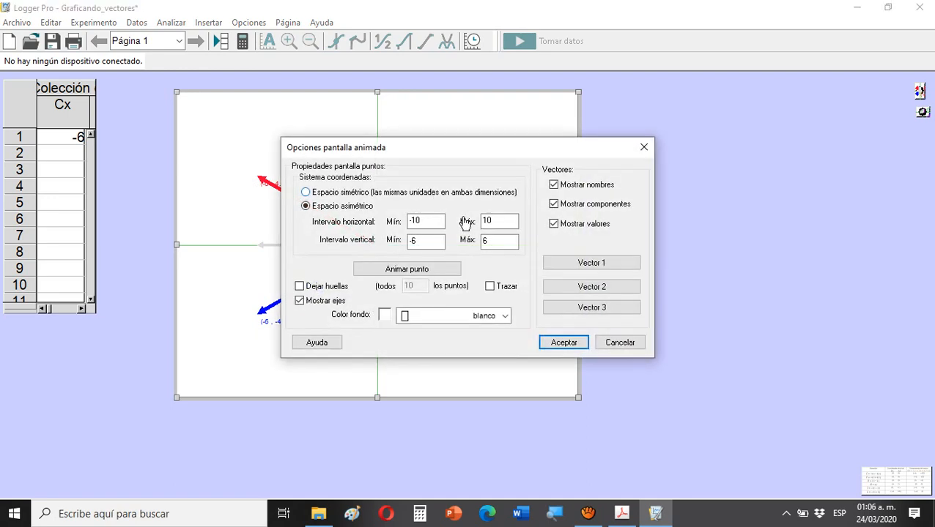
{"action": "left_click", "coordinate": [591, 308]}
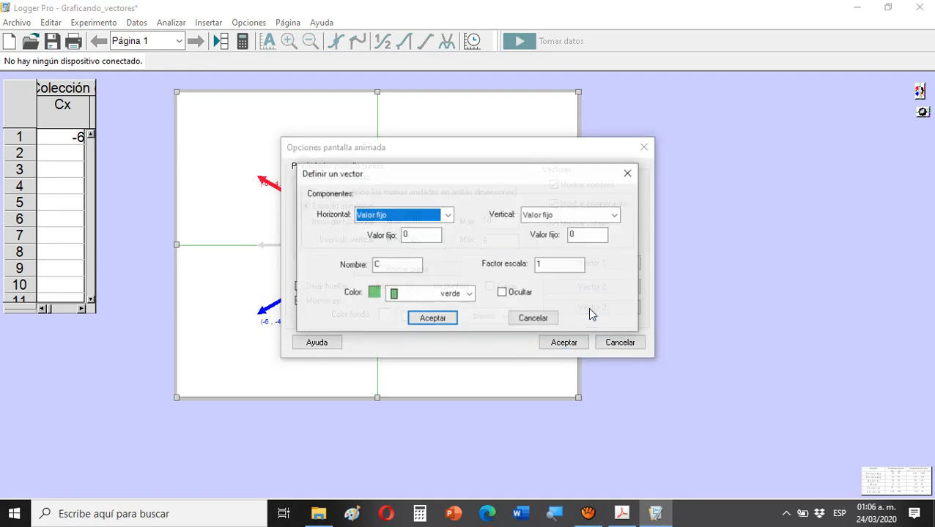
{"action": "left_click", "coordinate": [448, 215]}
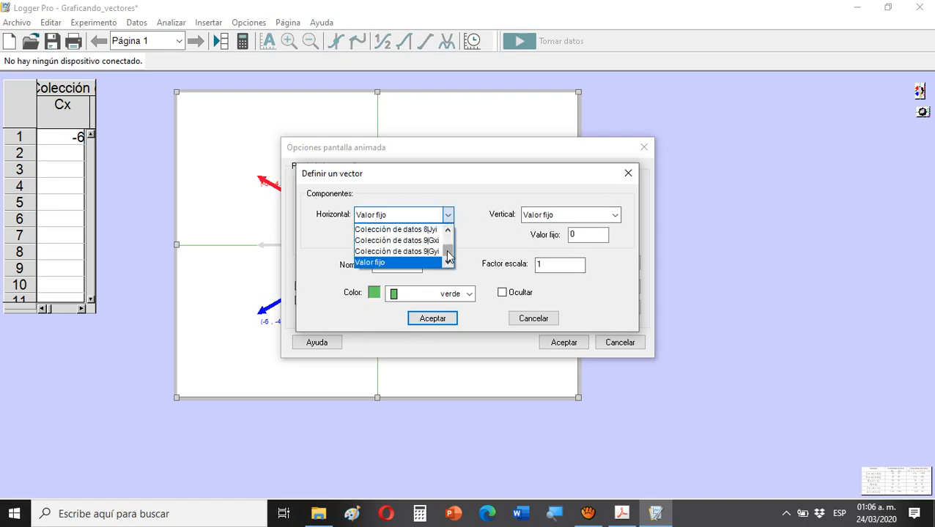
{"action": "left_click_drag", "start_coordinate": [449, 255], "coordinate": [448, 247]}
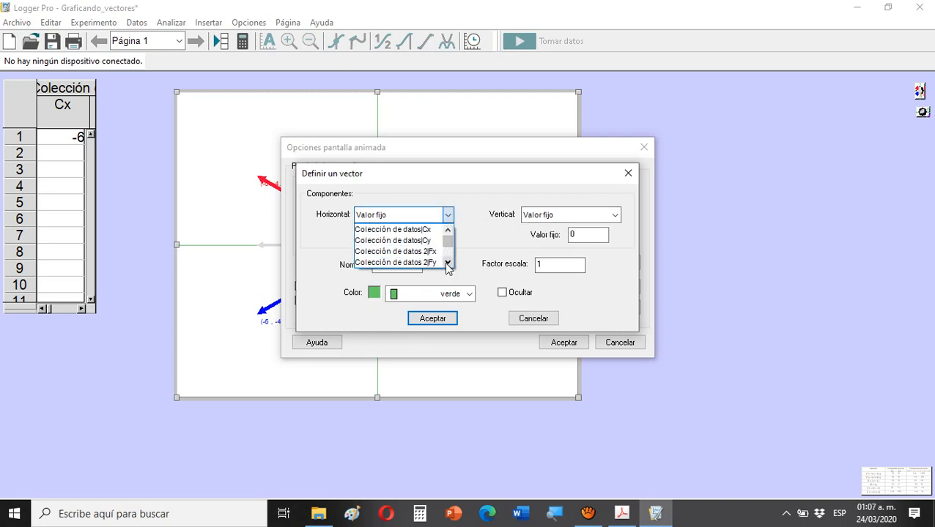
{"action": "left_click", "coordinate": [448, 263]}
{"action": "left_click", "coordinate": [447, 263]}
{"action": "left_click", "coordinate": [432, 251]}
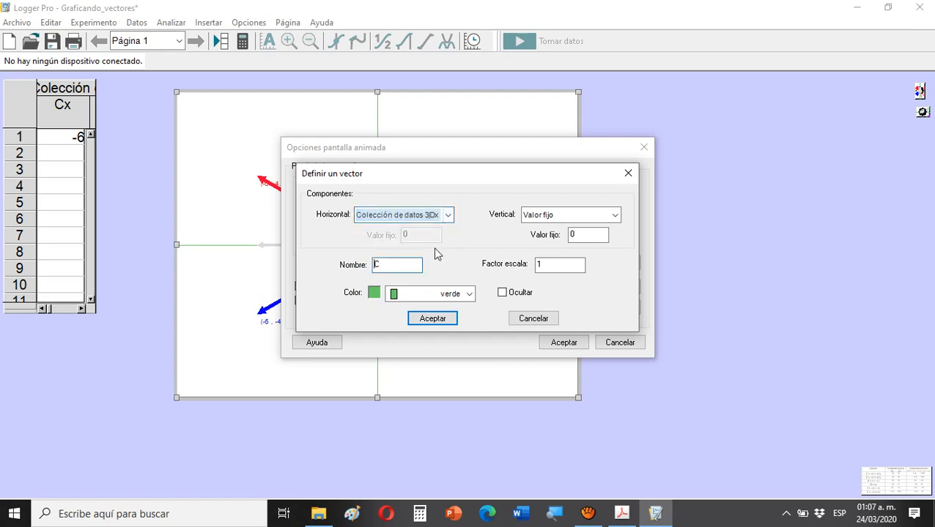
- Set Vector 3's vertical component to Dy from data set 3, name it D, and apply it to the display
{"action": "left_click", "coordinate": [614, 217]}
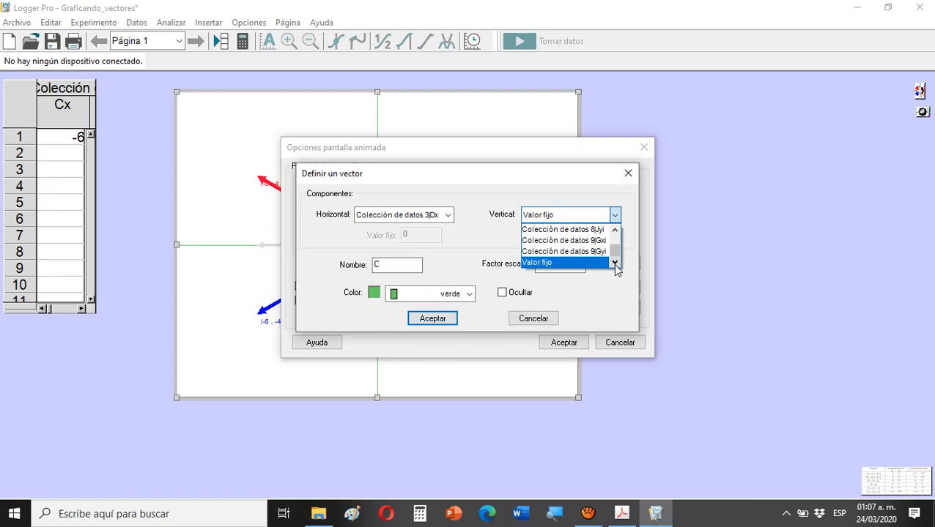
{"action": "left_click_drag", "start_coordinate": [614, 255], "coordinate": [615, 250]}
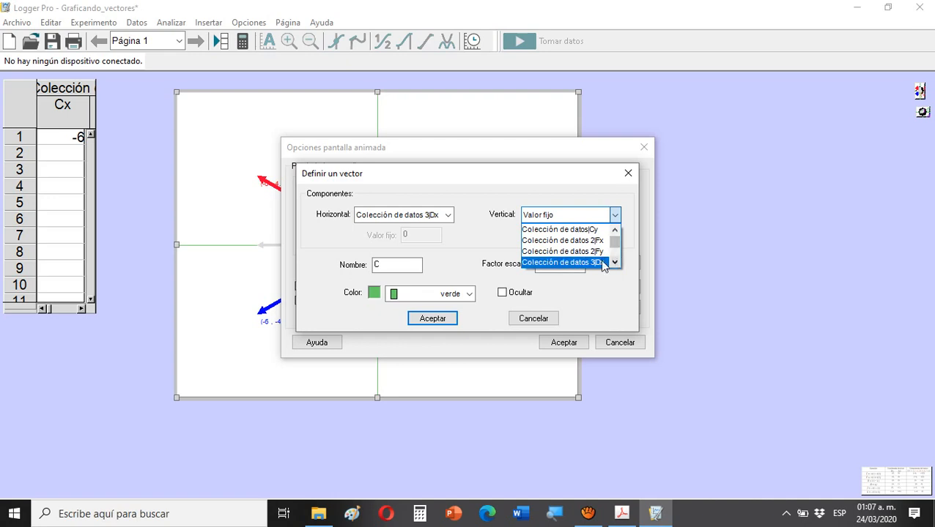
{"action": "left_click", "coordinate": [614, 262]}
{"action": "left_click", "coordinate": [597, 262]}
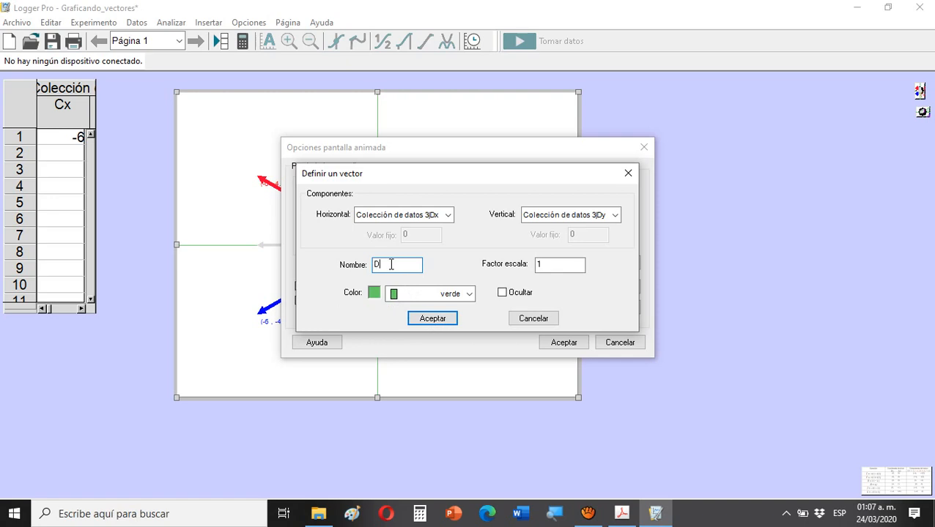
{"action": "left_click", "coordinate": [378, 264]}
{"action": "type", "text": "D"}
{"action": "left_click", "coordinate": [432, 318]}
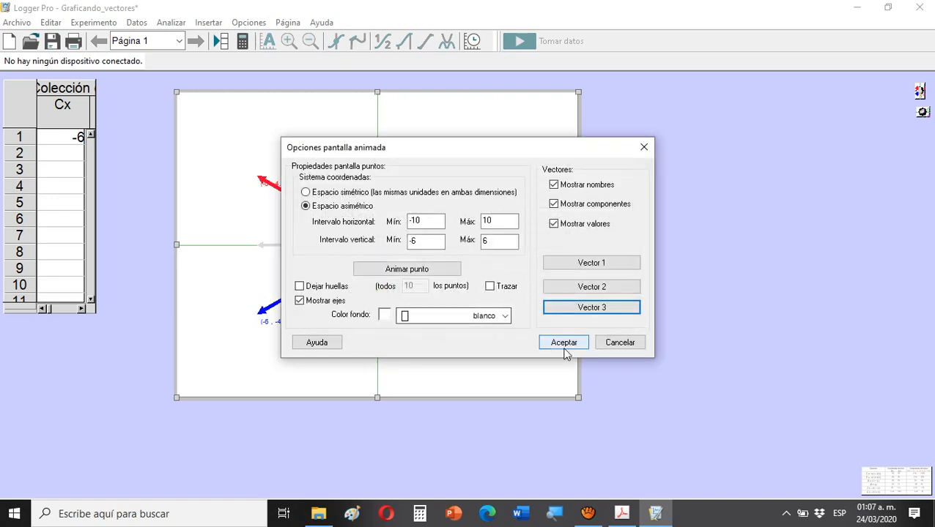
{"action": "left_click", "coordinate": [564, 344]}
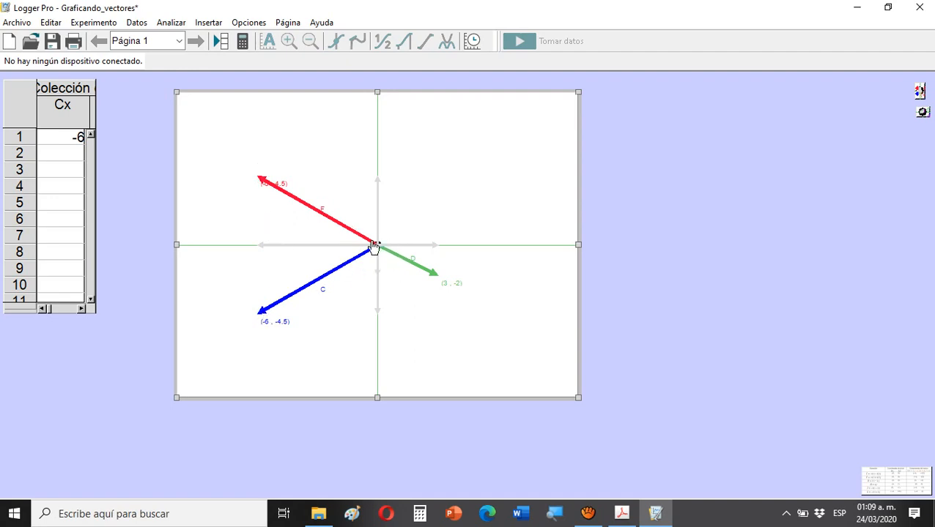
- Move the animated display to the right side of the page and keep its animated point at the fixed position 0, 0
{"action": "left_click_drag", "start_coordinate": [396, 140], "coordinate": [703, 130]}
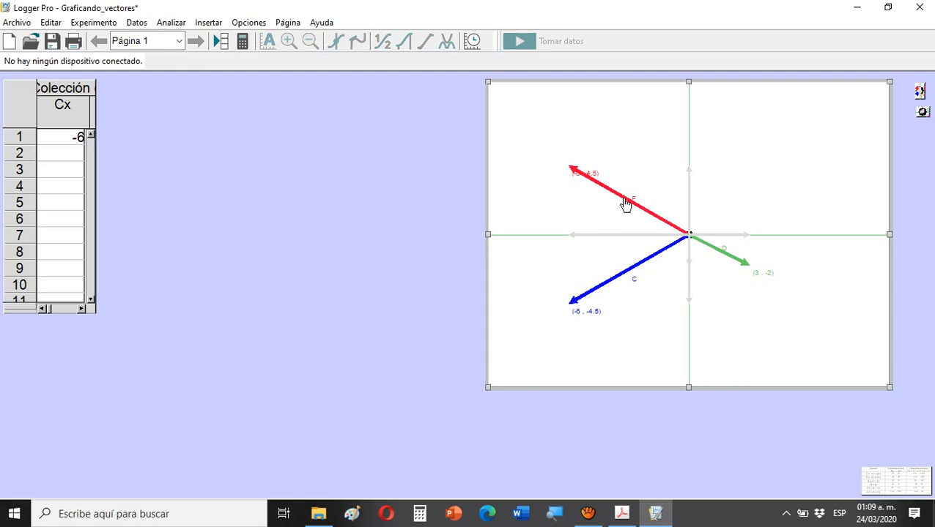
{"action": "double_click", "coordinate": [622, 149]}
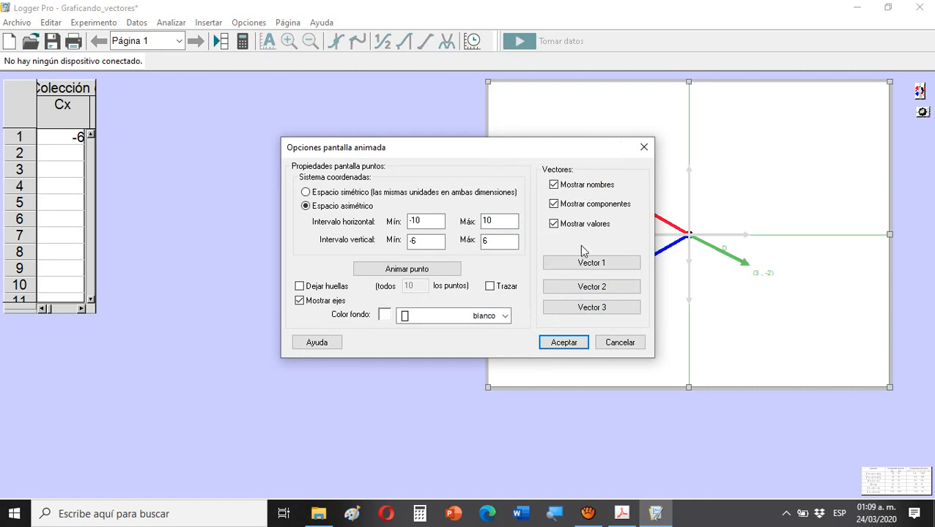
{"action": "left_click", "coordinate": [397, 275]}
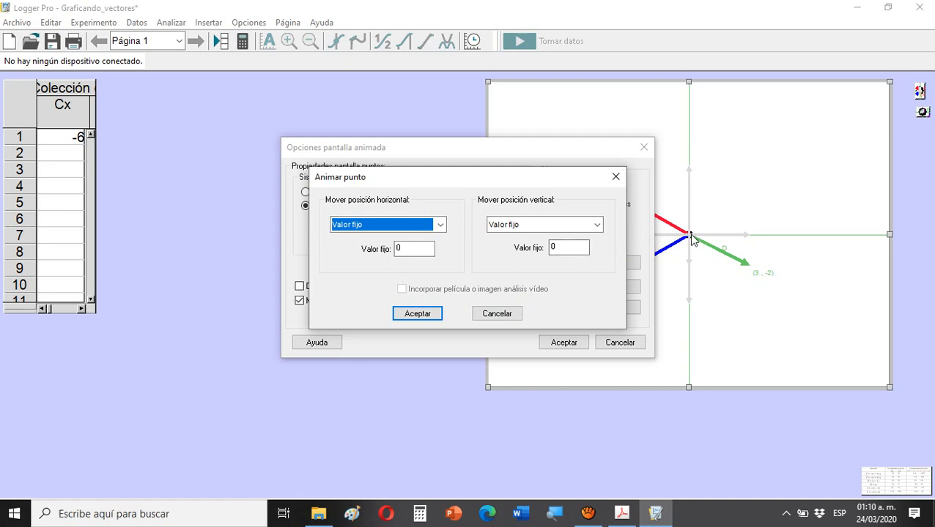
{"action": "left_click", "coordinate": [427, 317]}
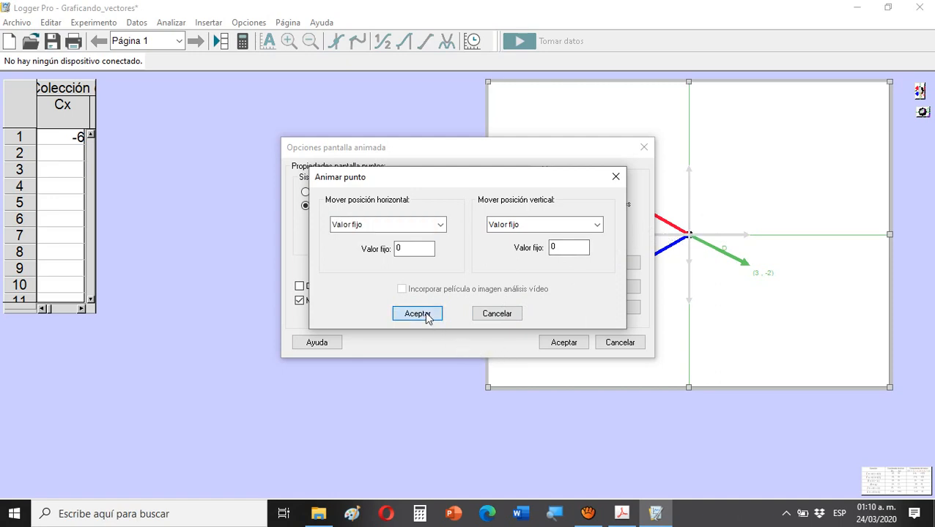
{"action": "left_click", "coordinate": [568, 348]}
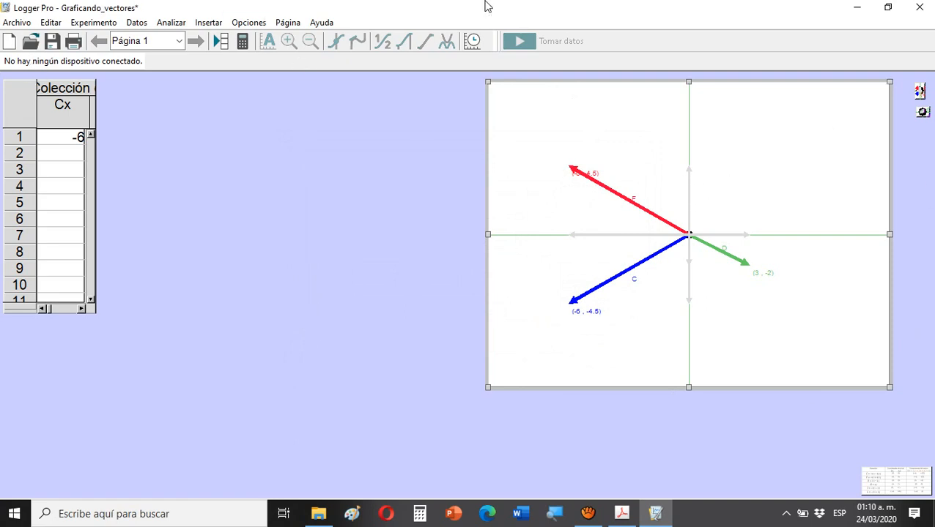
{"action": "left_click_drag", "start_coordinate": [668, 145], "coordinate": [683, 143]}
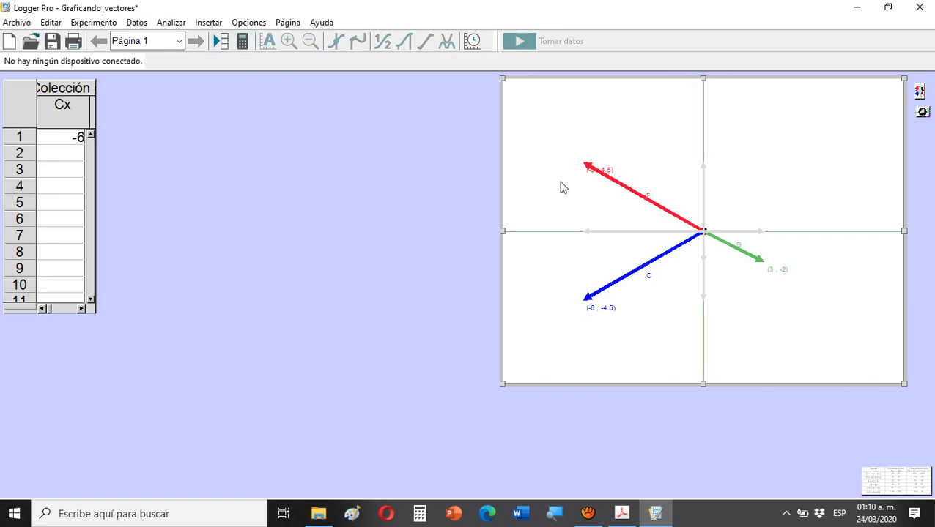
- Copy the animated display with the vectors C, F and D
{"action": "right_click", "coordinate": [623, 130]}
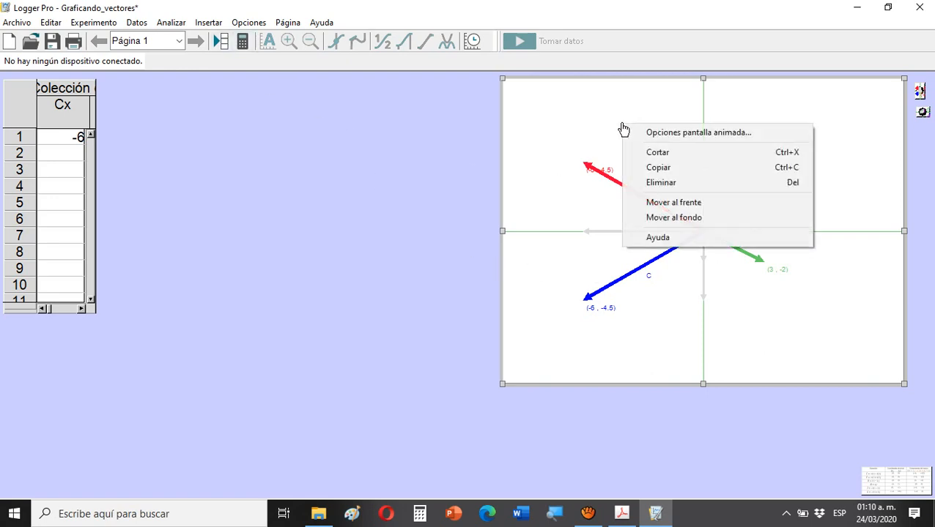
{"action": "left_click", "coordinate": [644, 168]}
{"action": "key", "text": "Menu"}
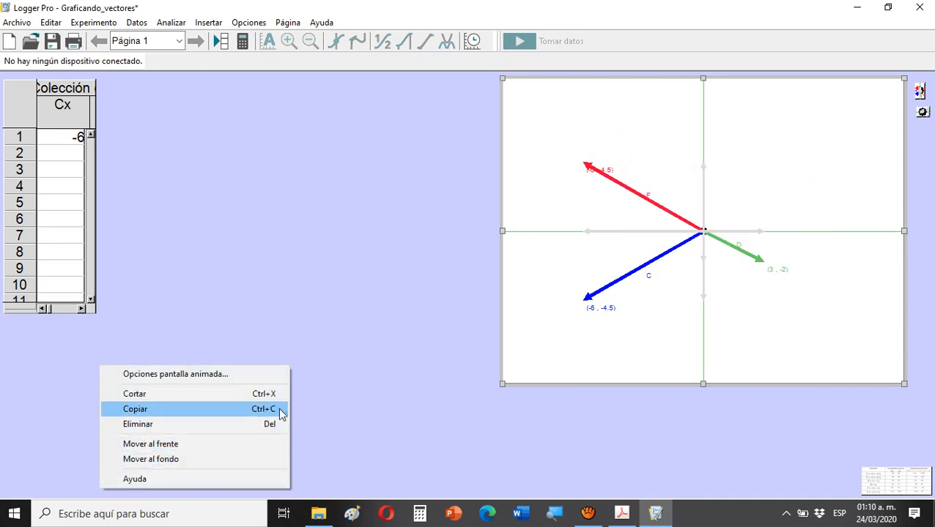
{"action": "left_click", "coordinate": [791, 124]}
{"action": "right_click", "coordinate": [790, 131]}
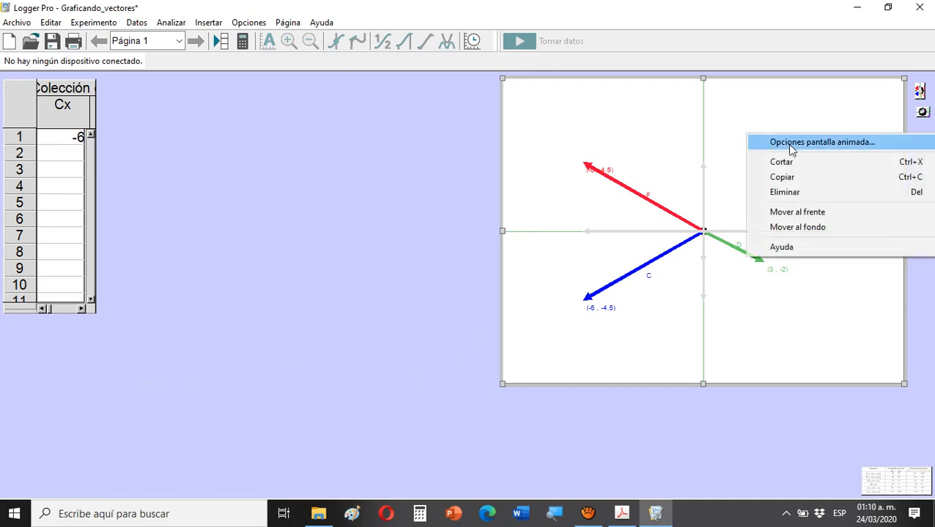
{"action": "left_click", "coordinate": [784, 179]}
{"action": "right_click", "coordinate": [668, 146]}
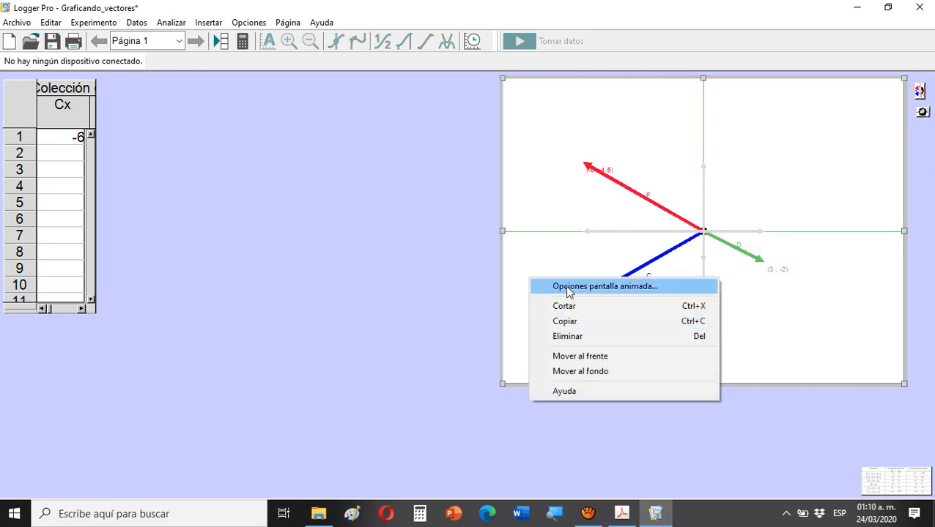
{"action": "left_click", "coordinate": [564, 220]}
{"action": "right_click", "coordinate": [564, 220]}
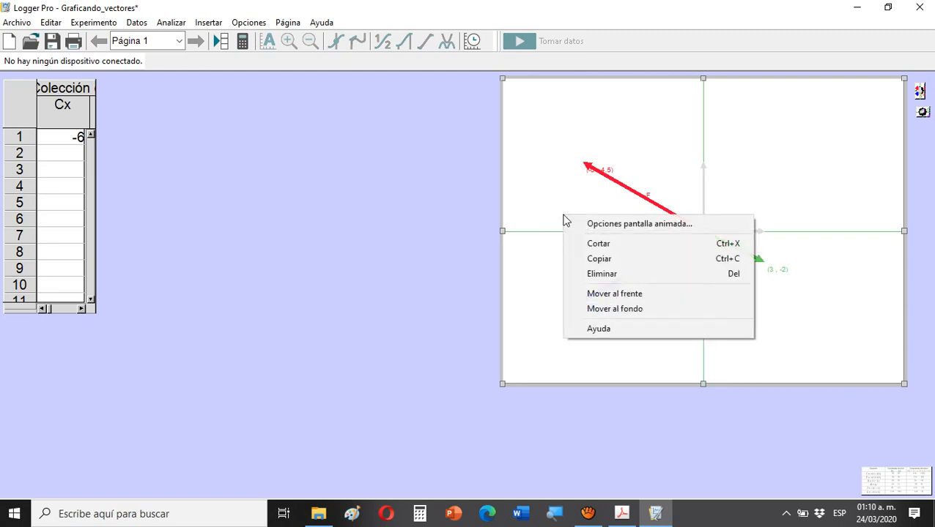
{"action": "left_click", "coordinate": [628, 264]}
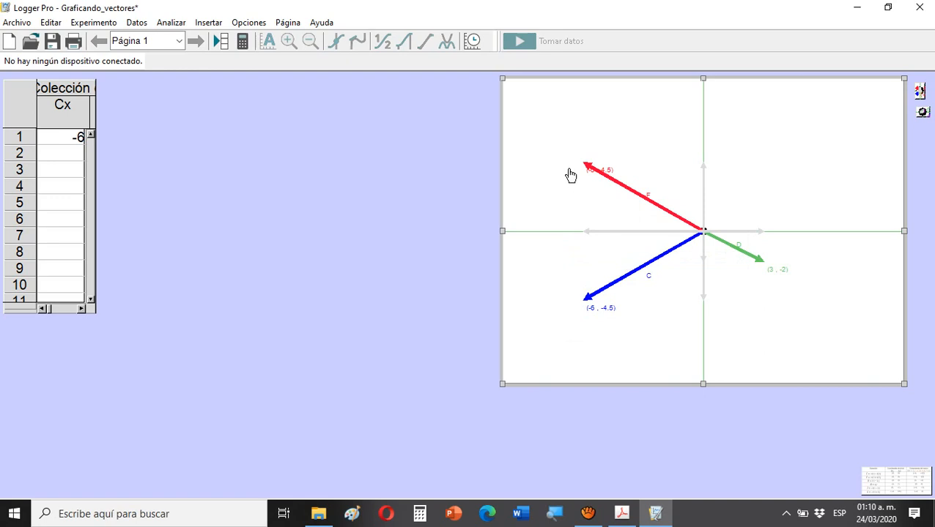
- Paste the copied animated display onto the page, place it to the left of the original, and select the original display
{"action": "left_click", "coordinate": [463, 184]}
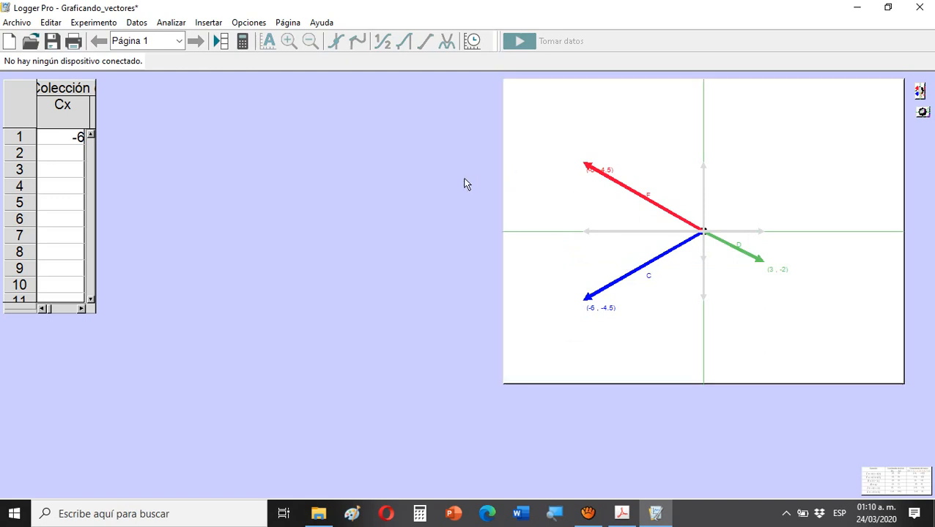
{"action": "right_click", "coordinate": [465, 183]}
{"action": "left_click", "coordinate": [502, 273]}
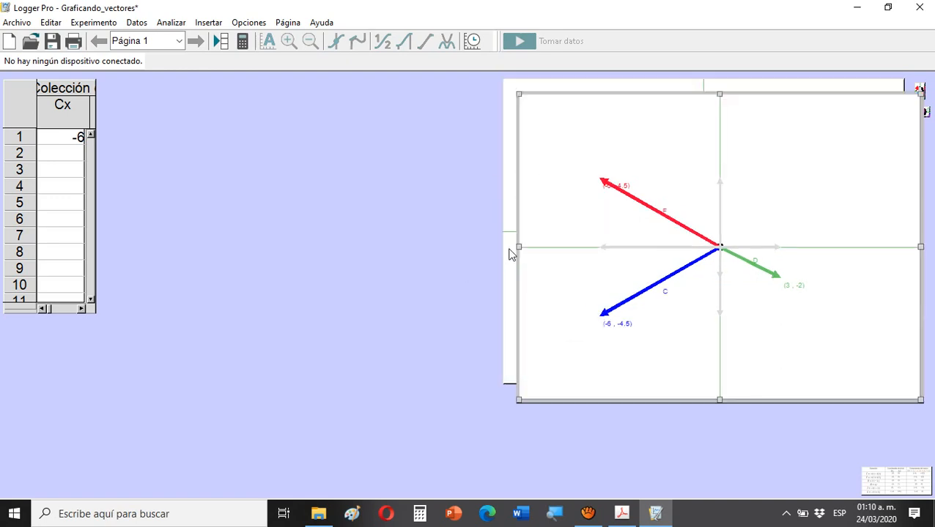
{"action": "left_click_drag", "start_coordinate": [780, 163], "coordinate": [366, 155]}
{"action": "left_click", "coordinate": [504, 375]}
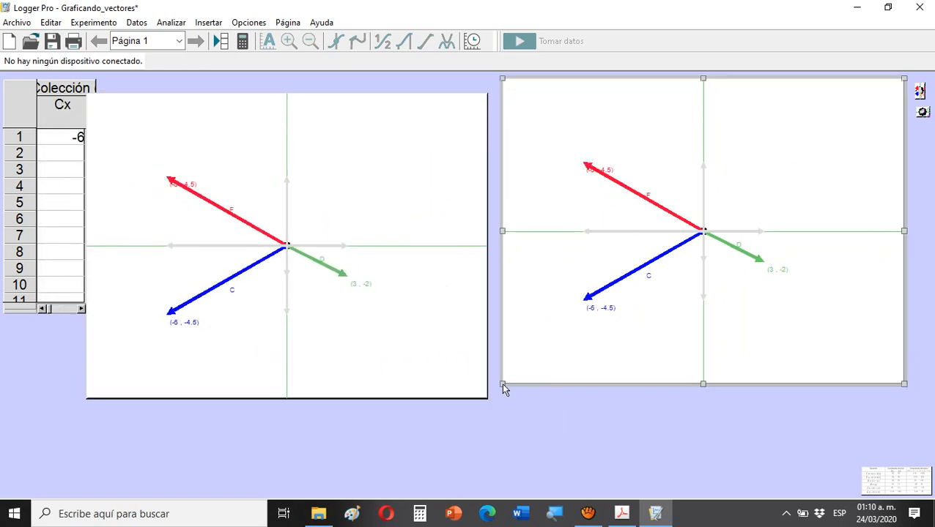
- Shrink the original display with vectors C, F and D, and move its copy up beside it
{"action": "left_click_drag", "start_coordinate": [516, 374], "coordinate": [558, 342]}
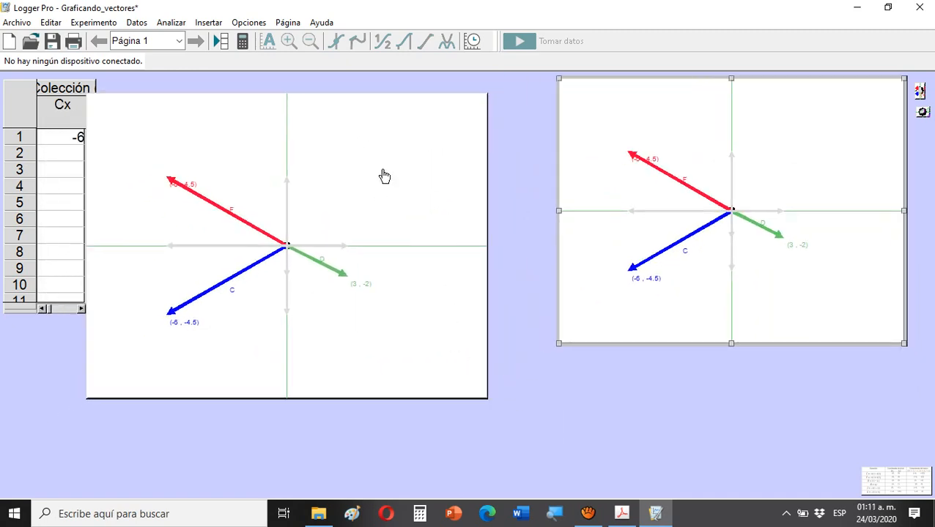
{"action": "left_click_drag", "start_coordinate": [384, 176], "coordinate": [440, 163]}
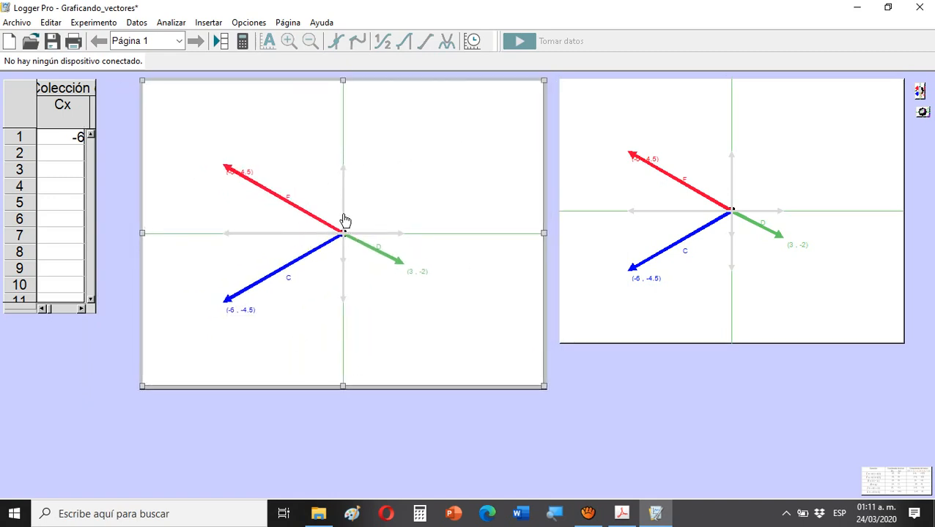
- Set the horizontal component of the copied display's Vector 1 to Hx from data set 4
{"action": "double_click", "coordinate": [378, 191]}
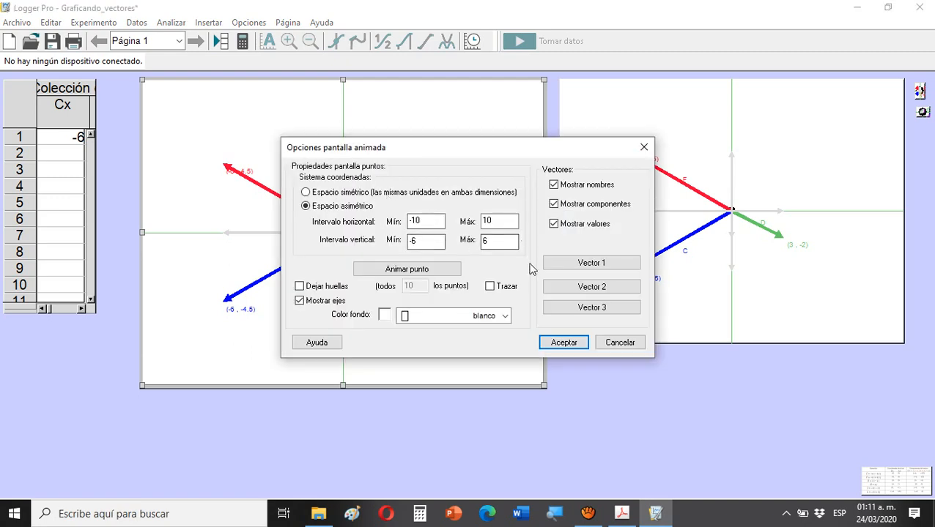
{"action": "left_click", "coordinate": [577, 265]}
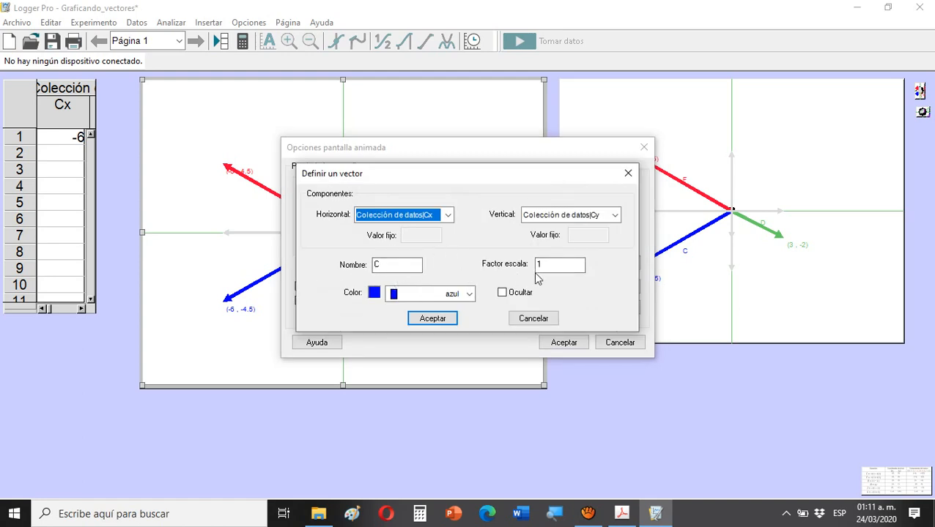
{"action": "left_click", "coordinate": [447, 215]}
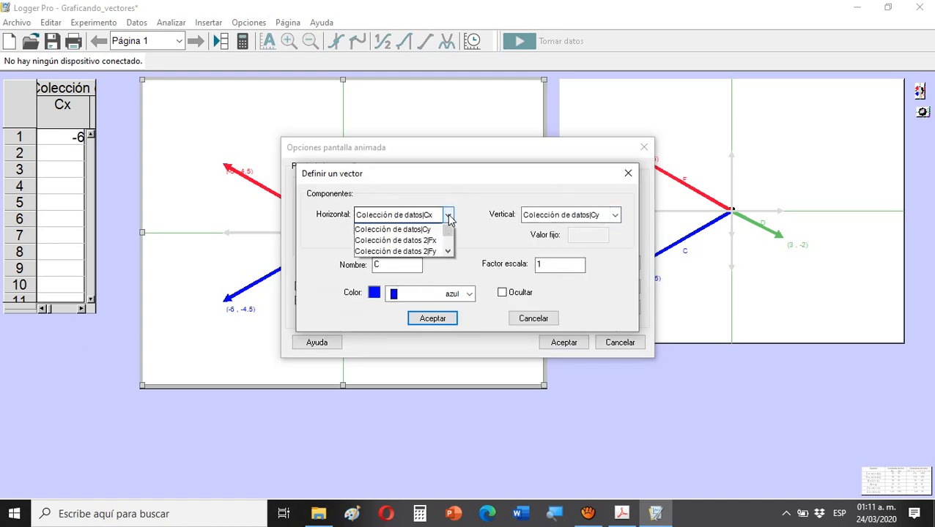
{"action": "left_click_drag", "start_coordinate": [448, 250], "coordinate": [448, 254]}
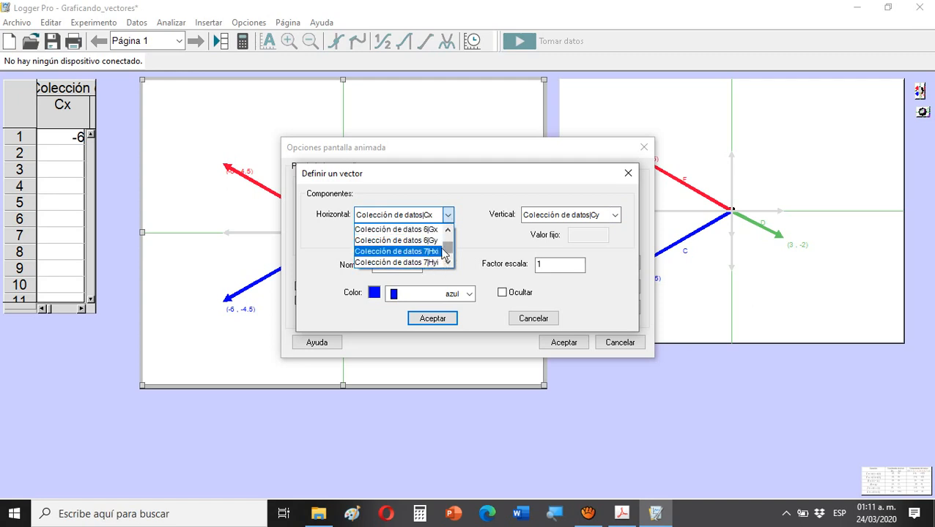
{"action": "left_click_drag", "start_coordinate": [449, 249], "coordinate": [452, 248]}
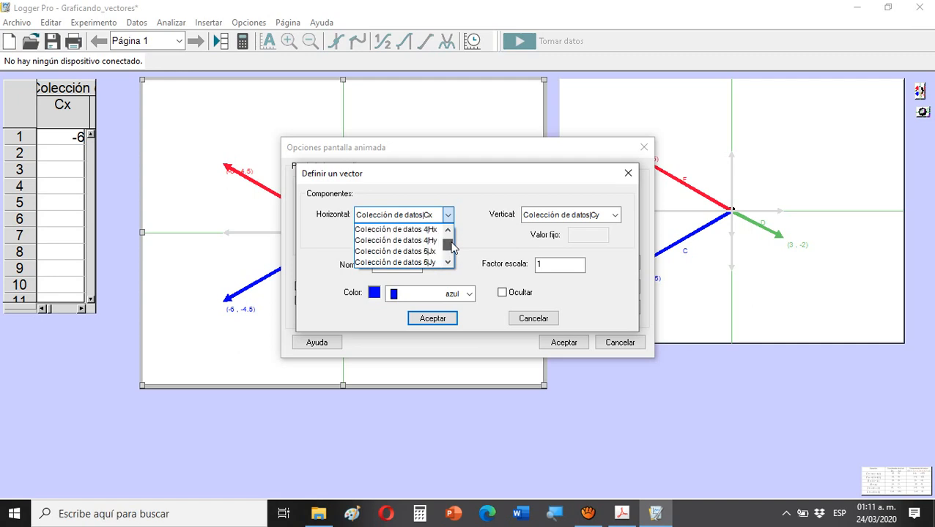
{"action": "left_click", "coordinate": [437, 230]}
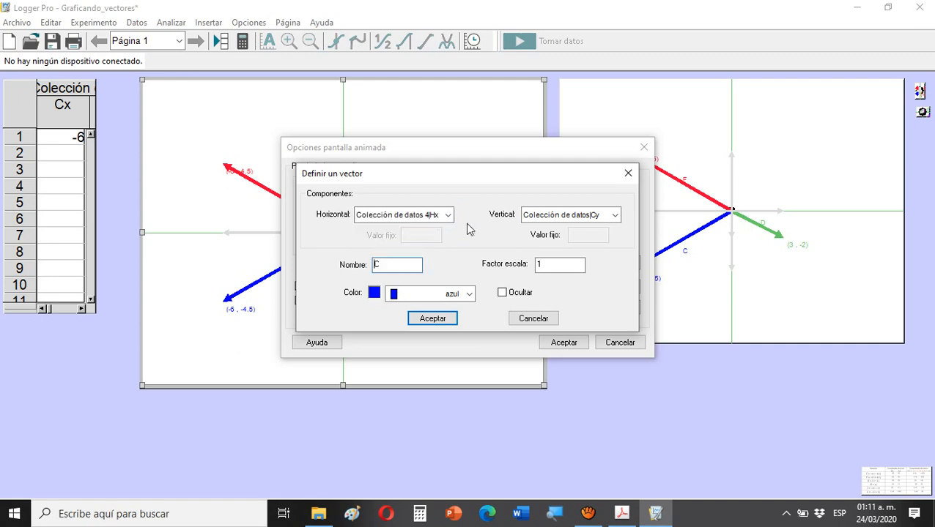
- Set Vector 1's vertical component to Hy from data set 4 and name the vector H
{"action": "left_click", "coordinate": [614, 215]}
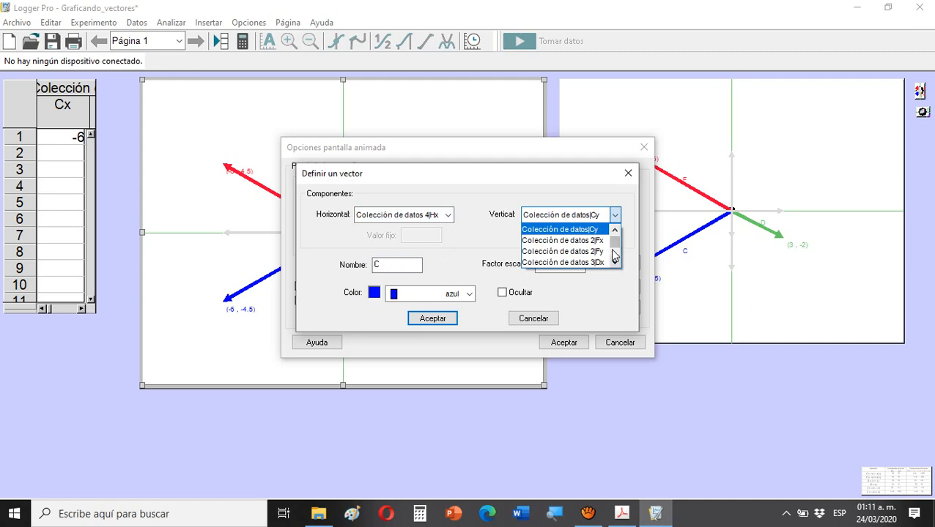
{"action": "scroll", "coordinate": [616, 254], "scroll_direction": "down", "scroll_amount": 3}
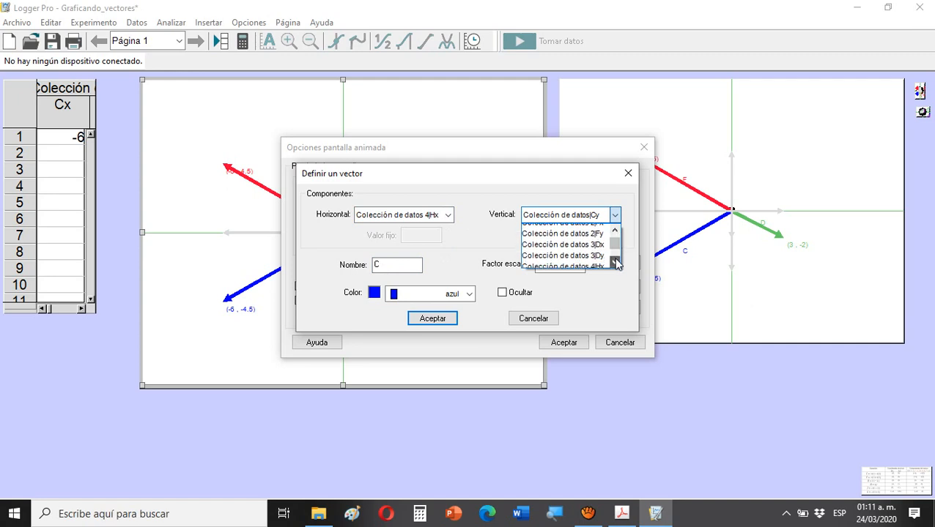
{"action": "left_click", "coordinate": [615, 262]}
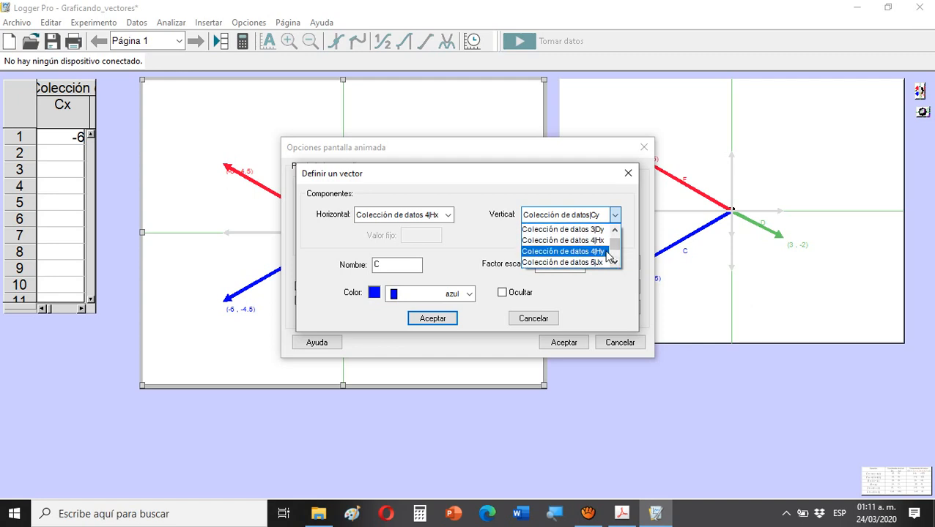
{"action": "left_click", "coordinate": [608, 251]}
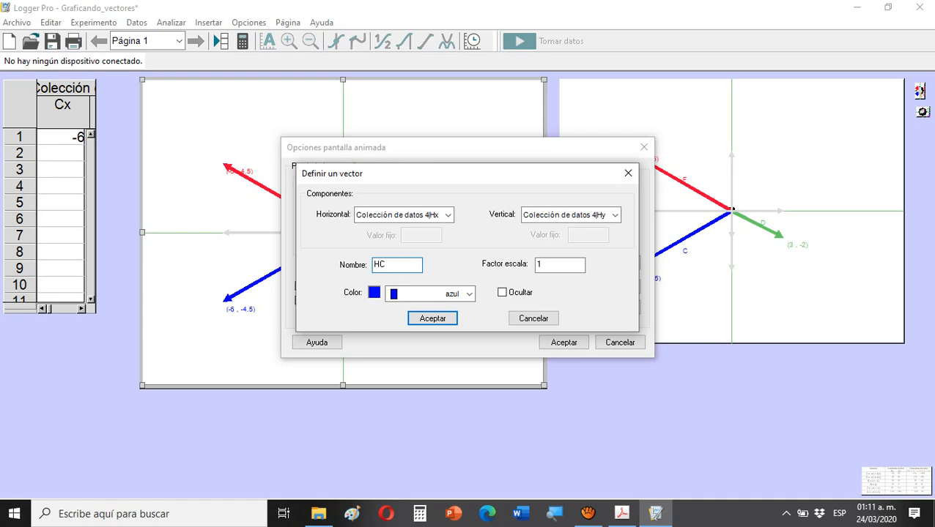
- Color vector H azul medianoche and apply it to the copied display
{"action": "left_click", "coordinate": [469, 295]}
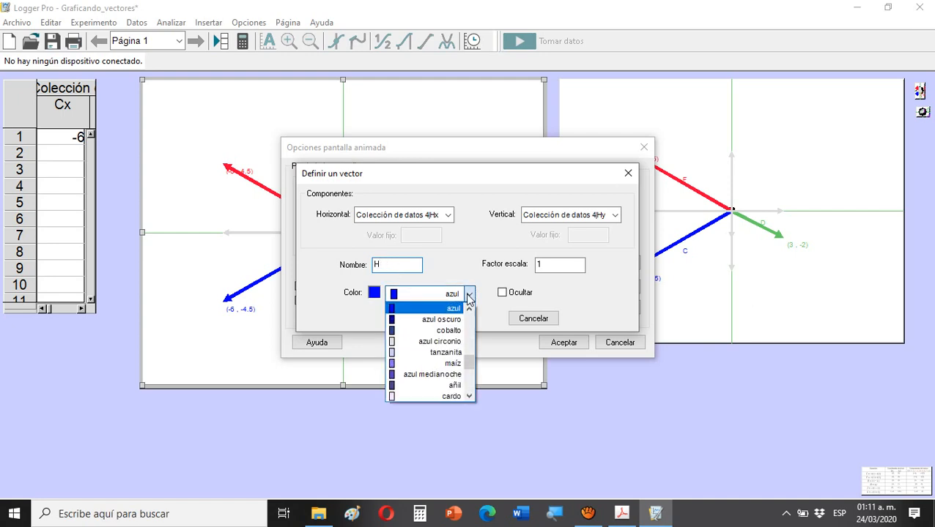
{"action": "left_click", "coordinate": [396, 374]}
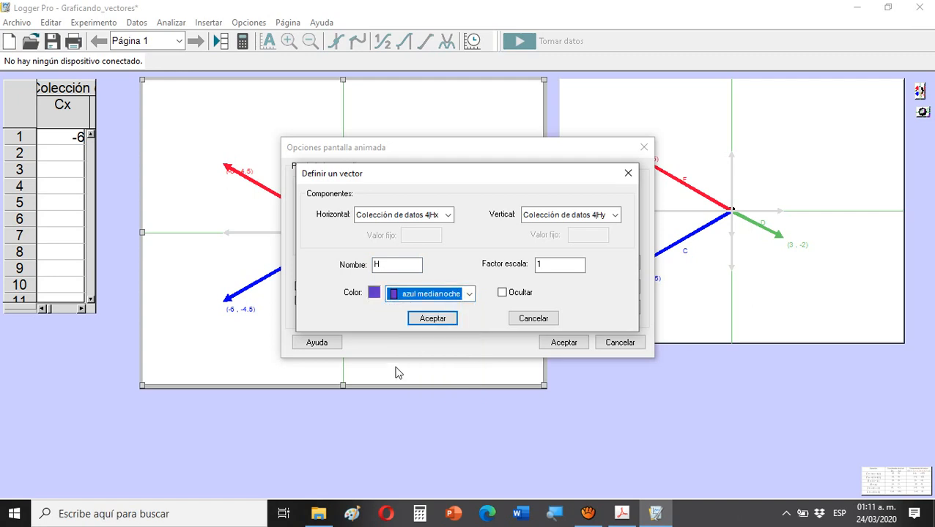
{"action": "left_click", "coordinate": [429, 319]}
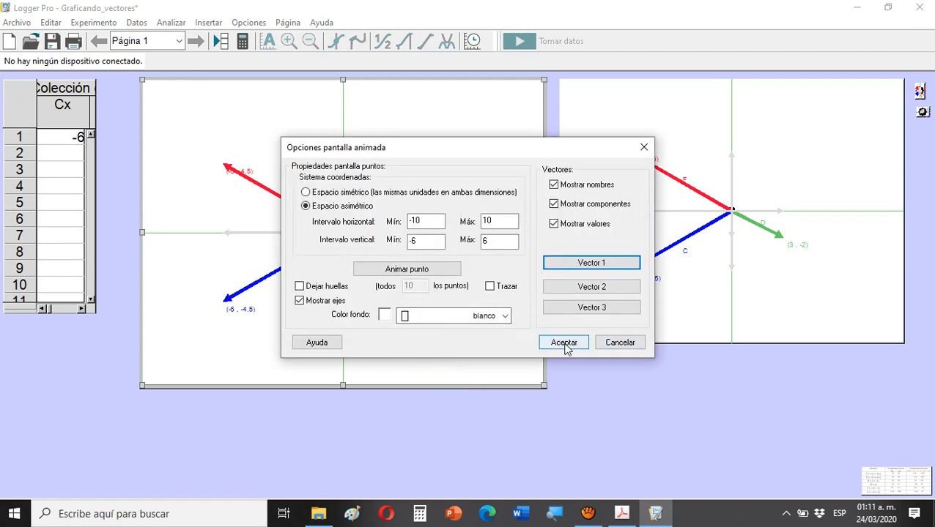
{"action": "left_click", "coordinate": [565, 344]}
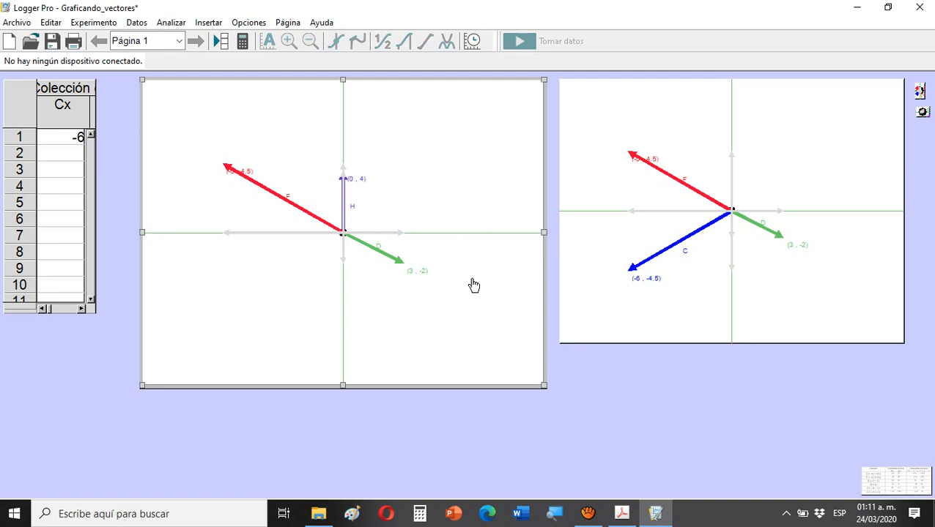
- Set the horizontal component of the copied display's Vector 2 to Jx from data set 5
{"action": "double_click", "coordinate": [453, 160]}
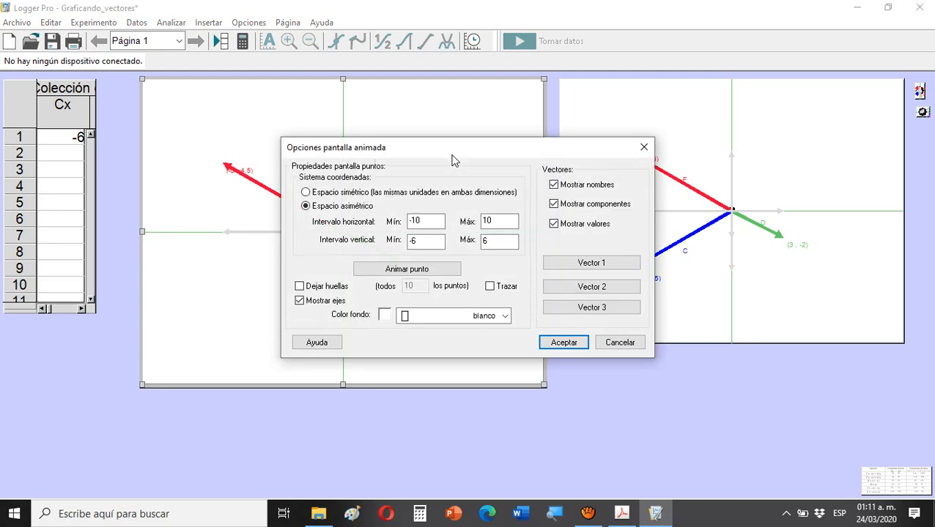
{"action": "left_click", "coordinate": [601, 287]}
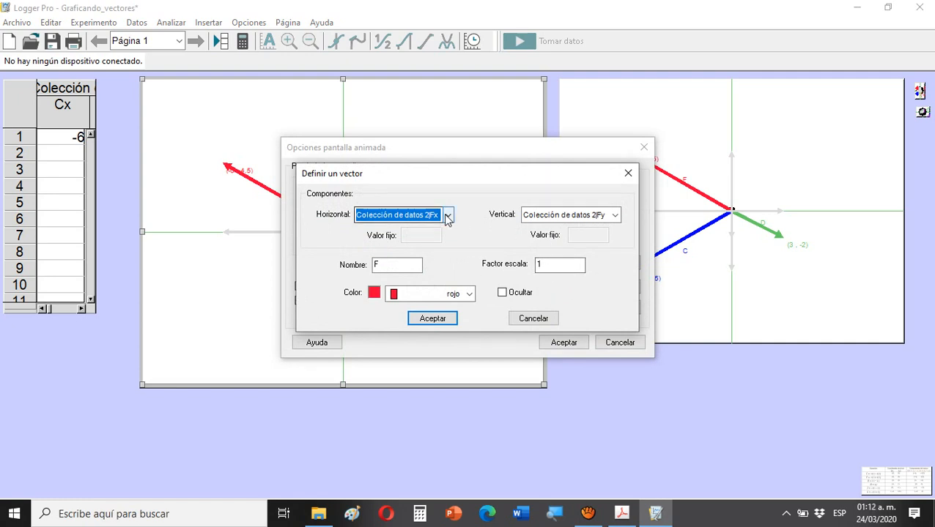
{"action": "left_click", "coordinate": [447, 214]}
{"action": "left_click_drag", "start_coordinate": [448, 244], "coordinate": [449, 260]}
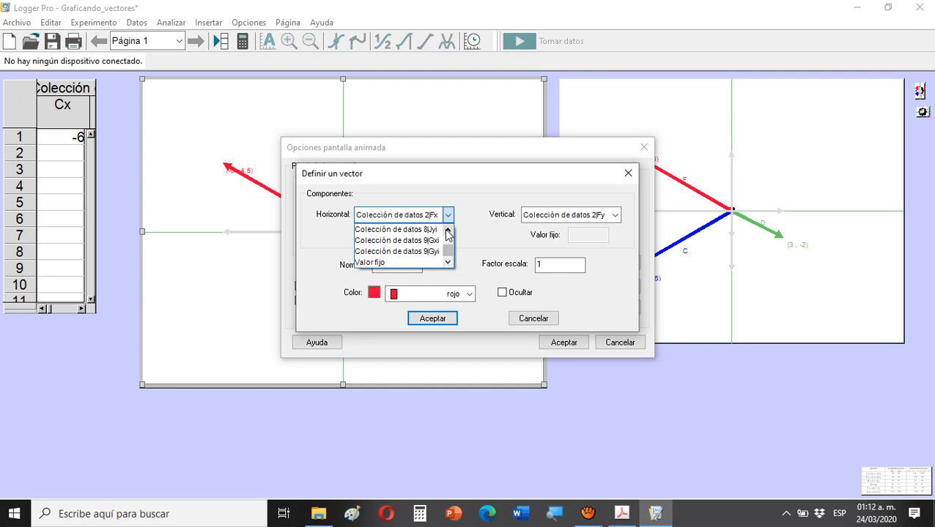
{"action": "left_click", "coordinate": [447, 231]}
{"action": "left_click", "coordinate": [447, 231]}
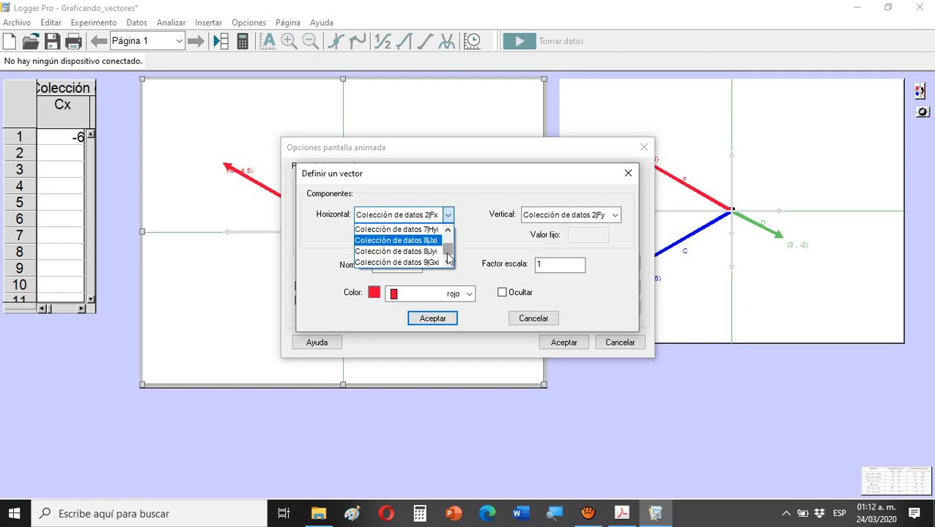
{"action": "left_click_drag", "start_coordinate": [448, 251], "coordinate": [449, 249]}
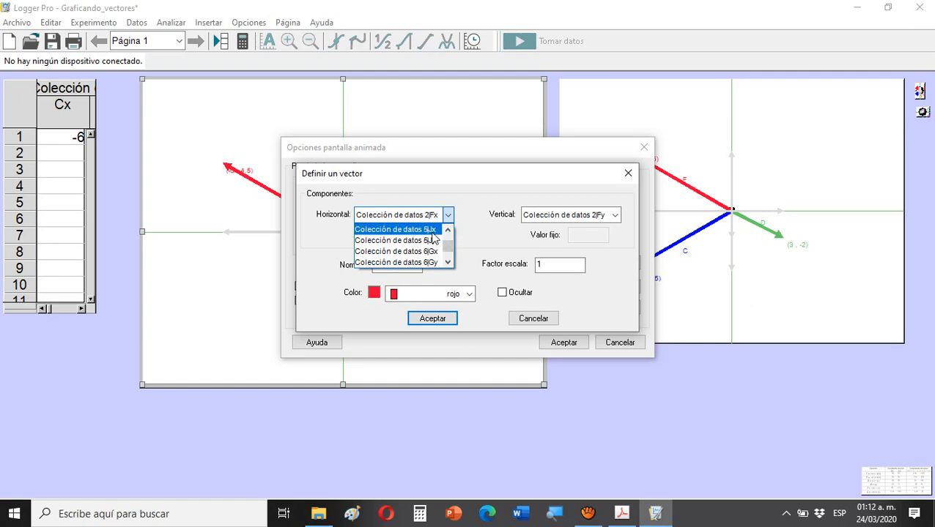
{"action": "left_click", "coordinate": [396, 229]}
- Set Vector 2's vertical component to Hy from data set 4, name it J, and apply it to the display
{"action": "left_click", "coordinate": [616, 216]}
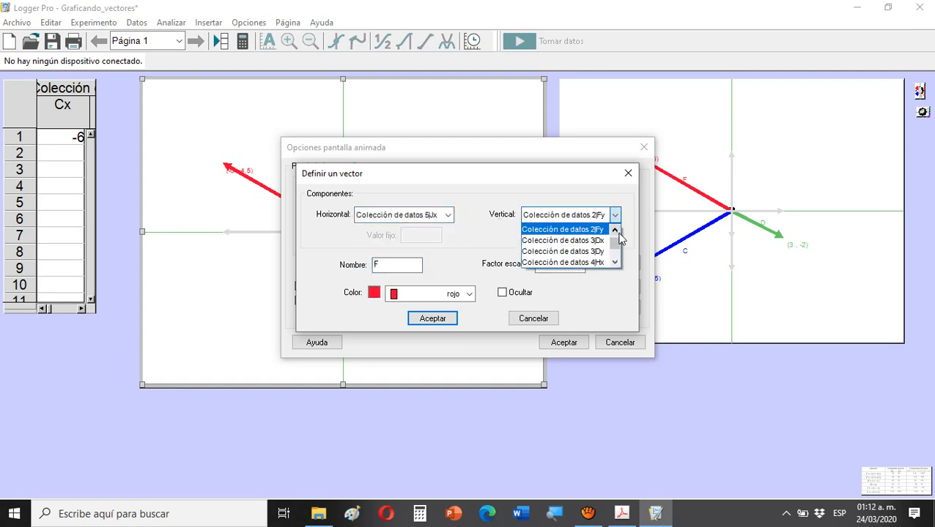
{"action": "left_click", "coordinate": [615, 263]}
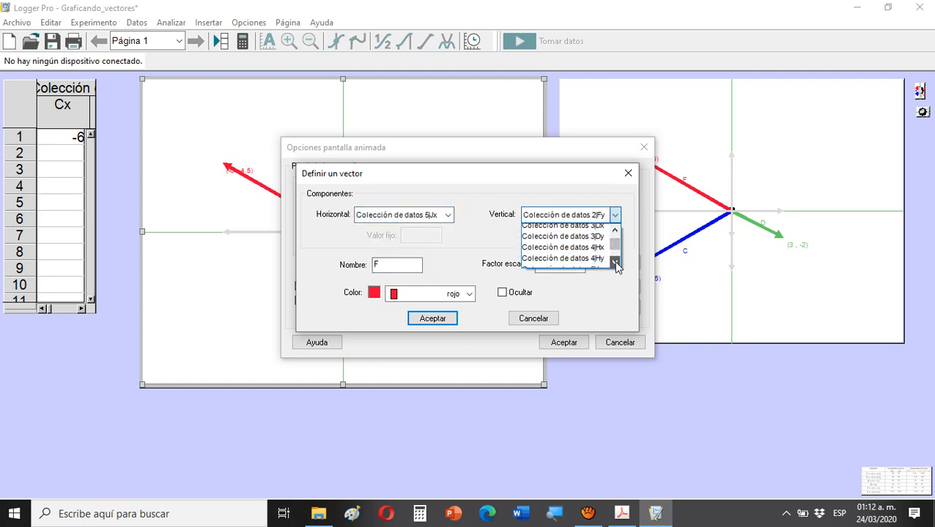
{"action": "left_click", "coordinate": [556, 261]}
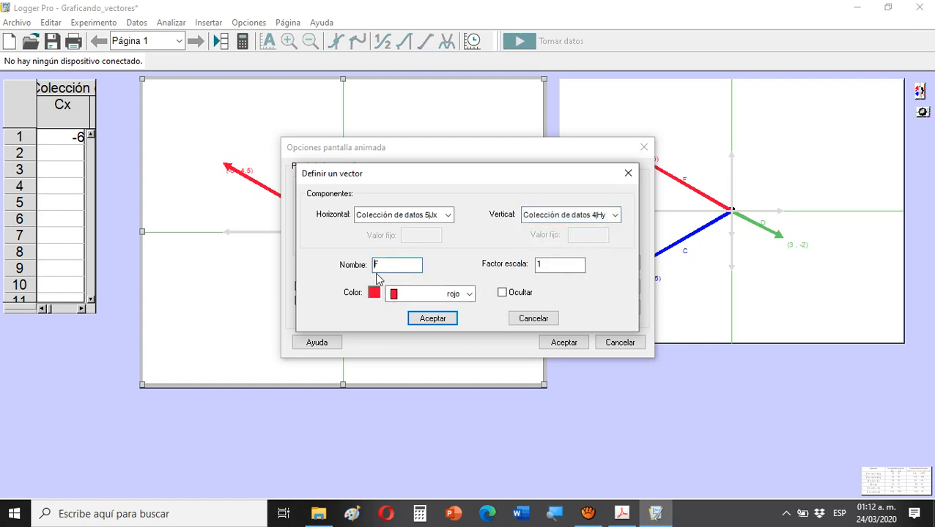
{"action": "type", "text": "J"}
{"action": "left_click", "coordinate": [424, 320]}
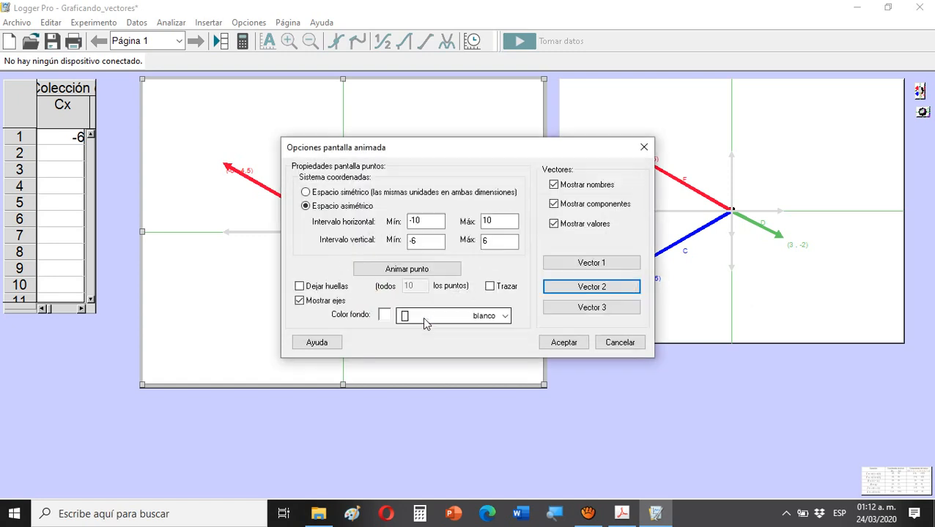
{"action": "left_click", "coordinate": [570, 342]}
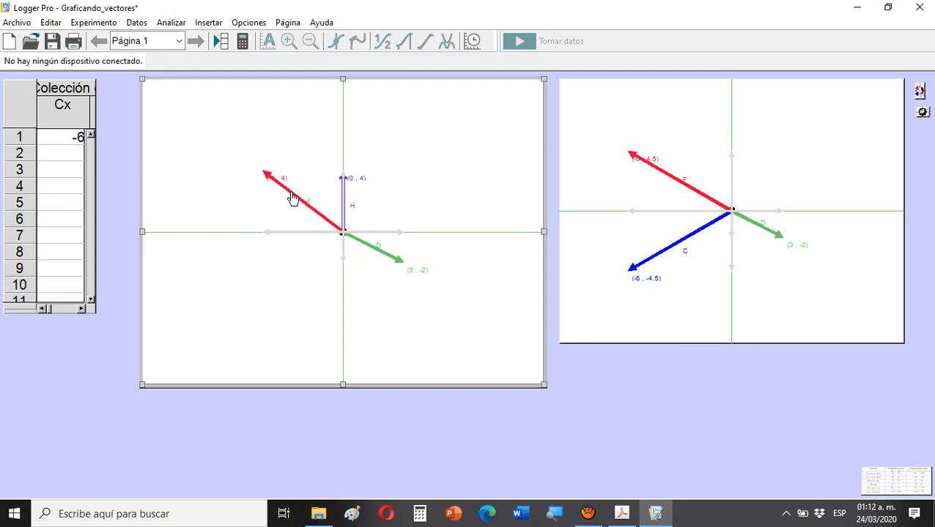
- Change vector J's vertical component to Jy from data set 5 and apply it to the display
{"action": "double_click", "coordinate": [417, 191]}
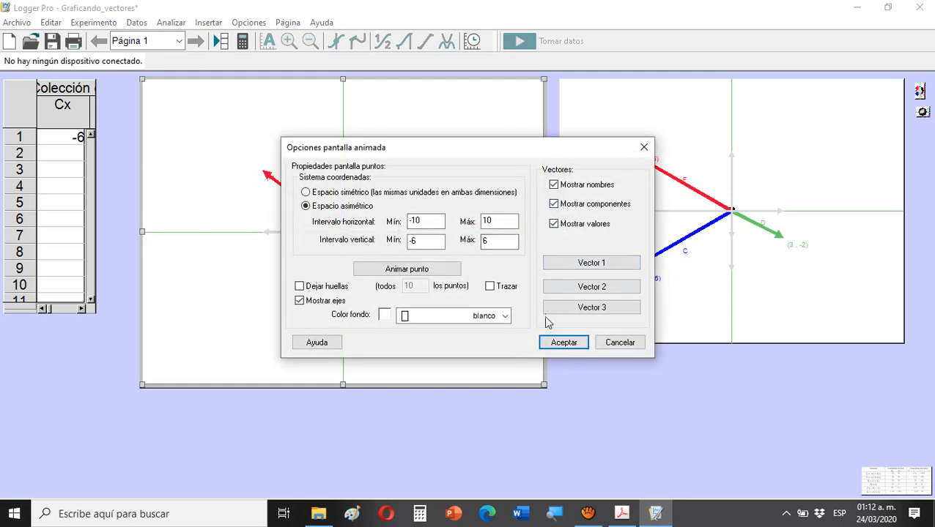
{"action": "left_click", "coordinate": [586, 288]}
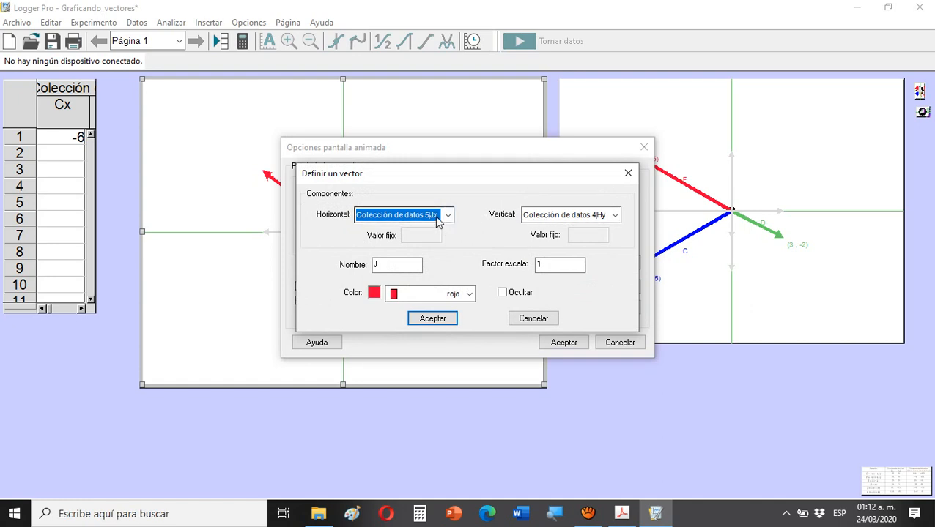
{"action": "left_click", "coordinate": [615, 216]}
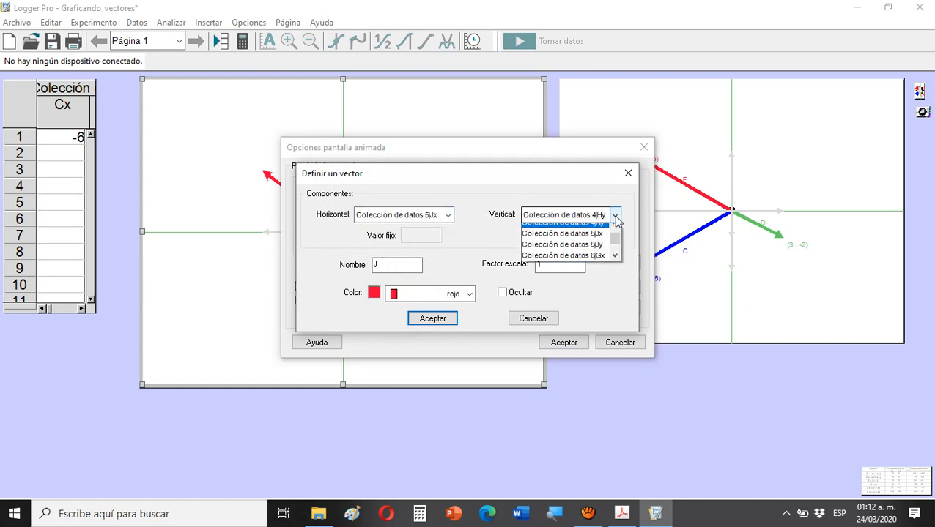
{"action": "left_click", "coordinate": [599, 251]}
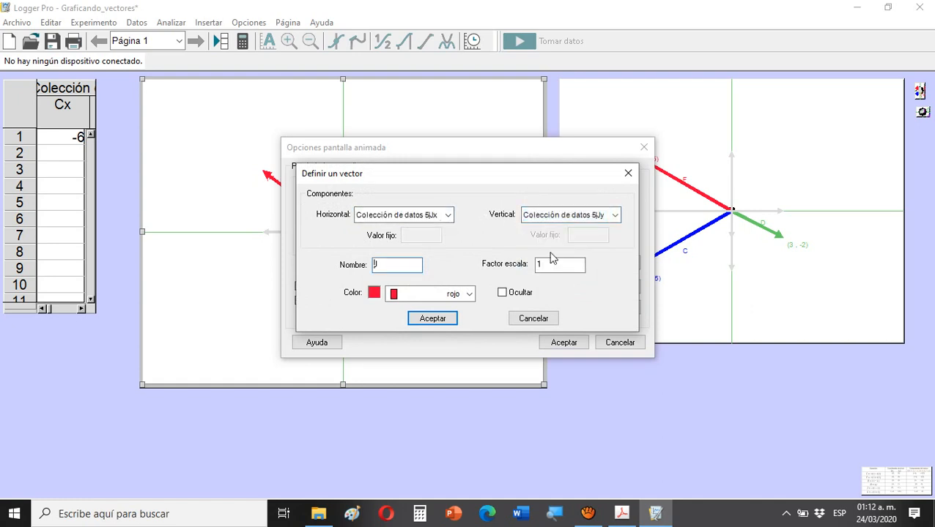
{"action": "left_click", "coordinate": [432, 320]}
{"action": "left_click", "coordinate": [565, 342]}
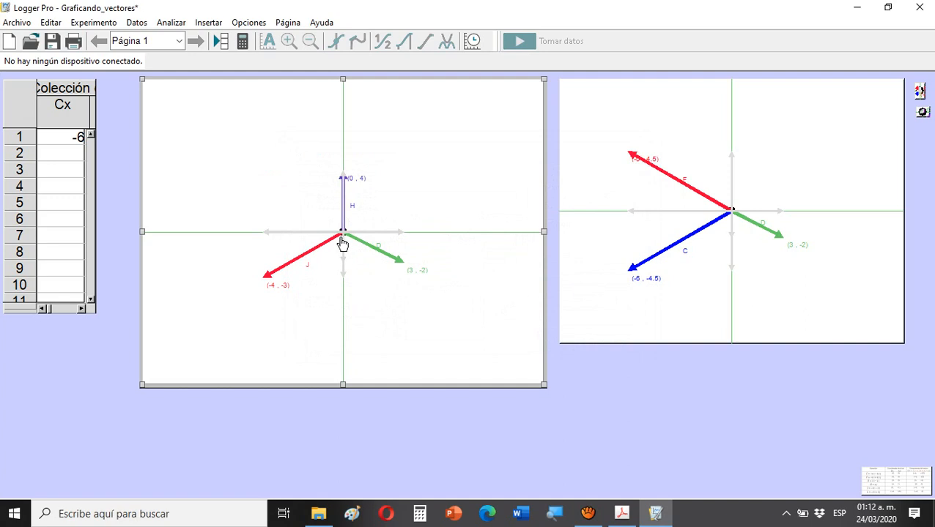
- Set the horizontal component of the copied display's Vector 3 to Gx from data set 6
{"action": "double_click", "coordinate": [319, 275]}
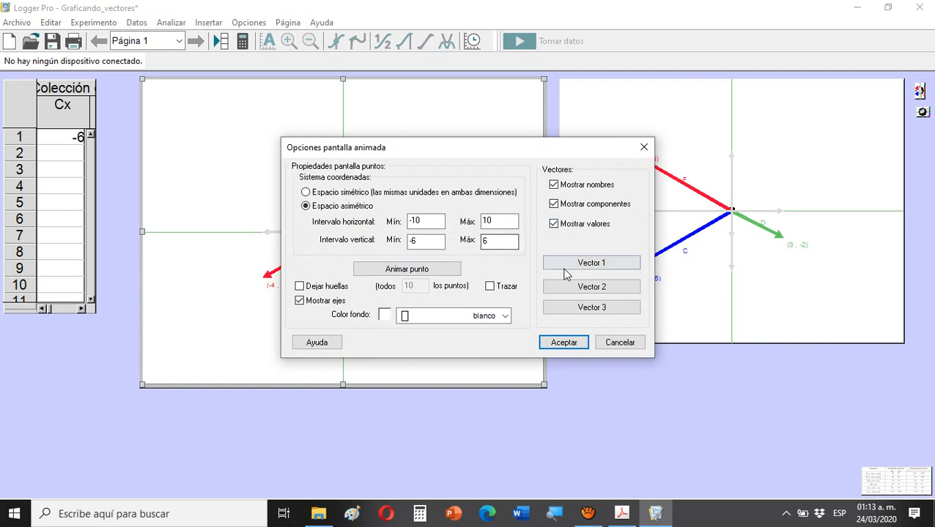
{"action": "left_click", "coordinate": [565, 343]}
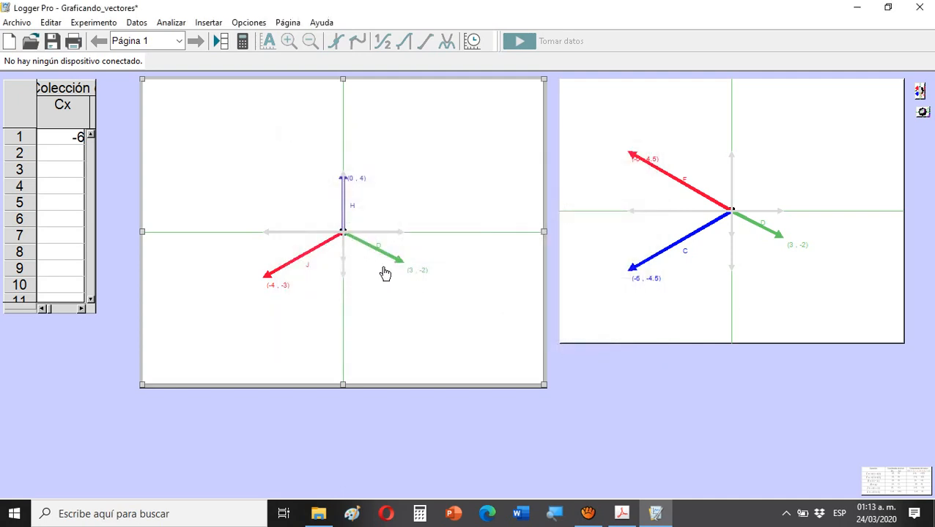
{"action": "double_click", "coordinate": [434, 280]}
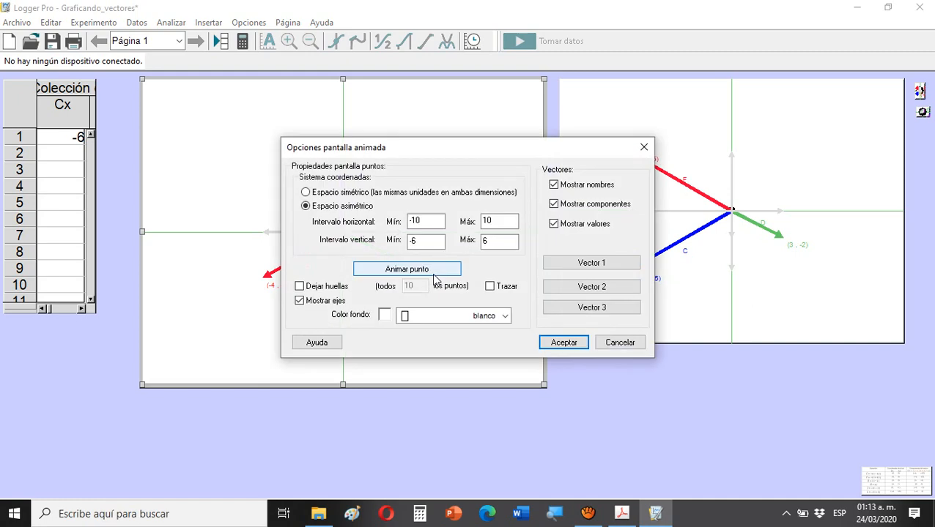
{"action": "left_click", "coordinate": [604, 309]}
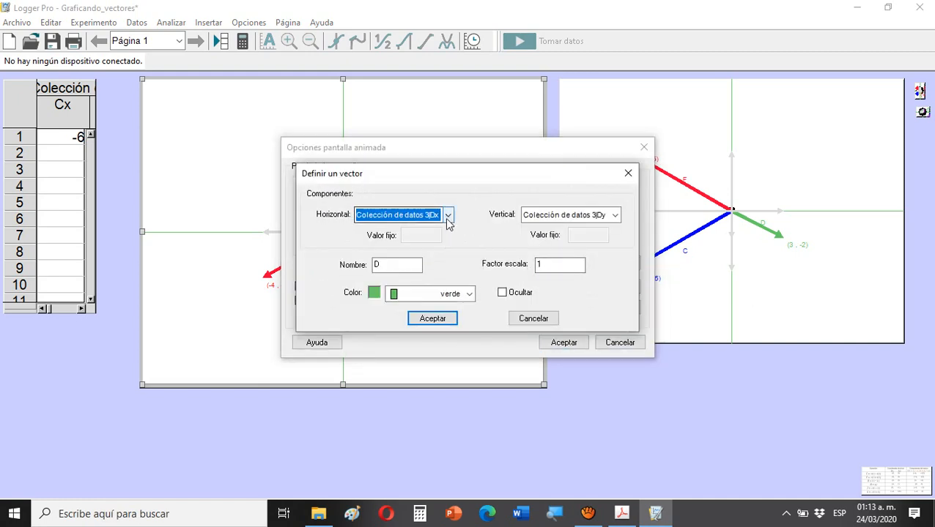
{"action": "left_click", "coordinate": [449, 216]}
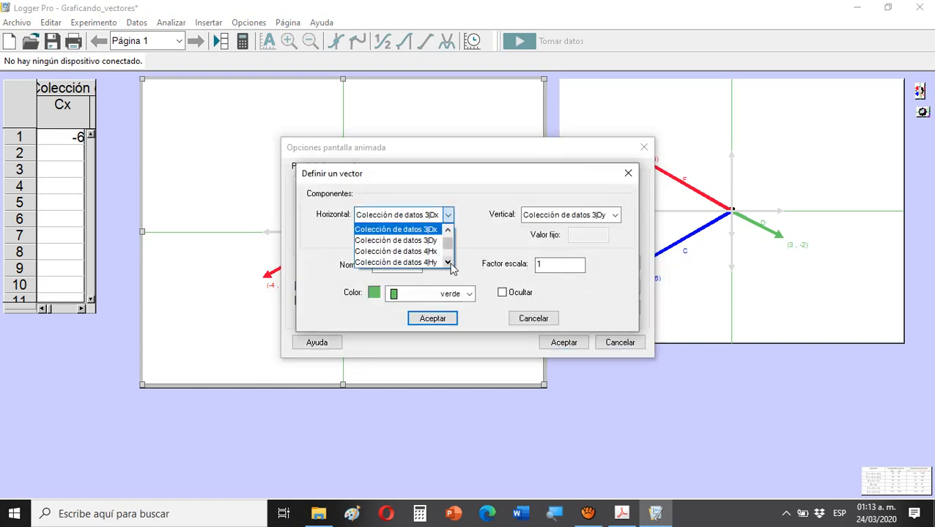
{"action": "left_click", "coordinate": [448, 262]}
{"action": "left_click", "coordinate": [449, 262]}
{"action": "left_click", "coordinate": [449, 262]}
{"action": "left_click", "coordinate": [448, 262]}
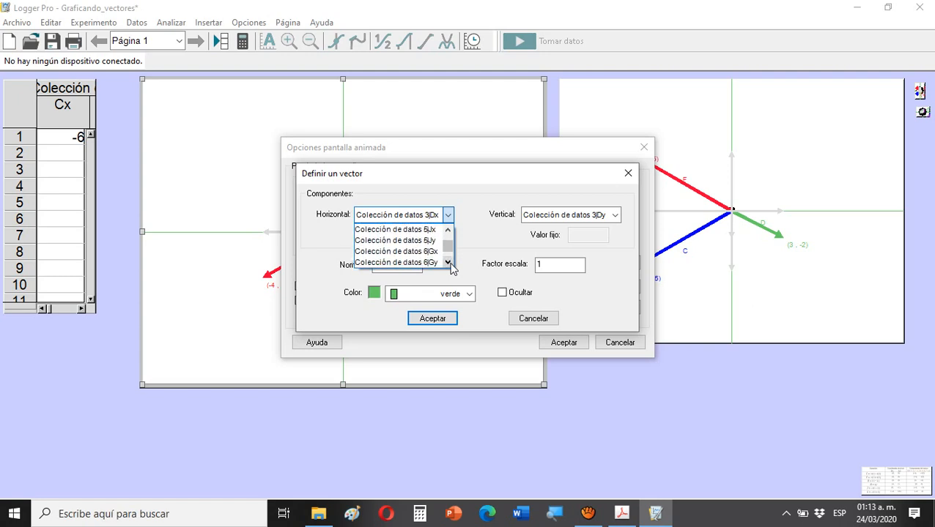
{"action": "left_click", "coordinate": [430, 258]}
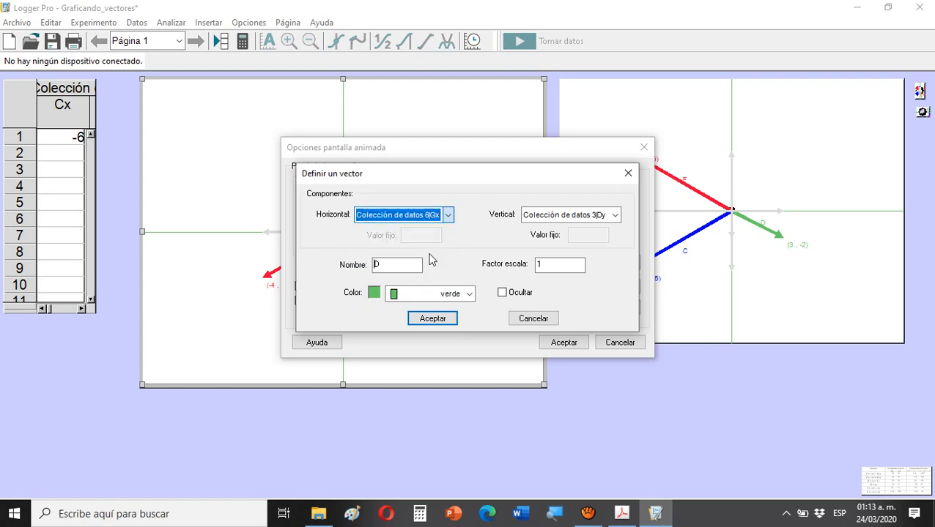
- Set Vector 3's vertical component to Gy from data set 6 and name the vector G
{"action": "left_click", "coordinate": [614, 215]}
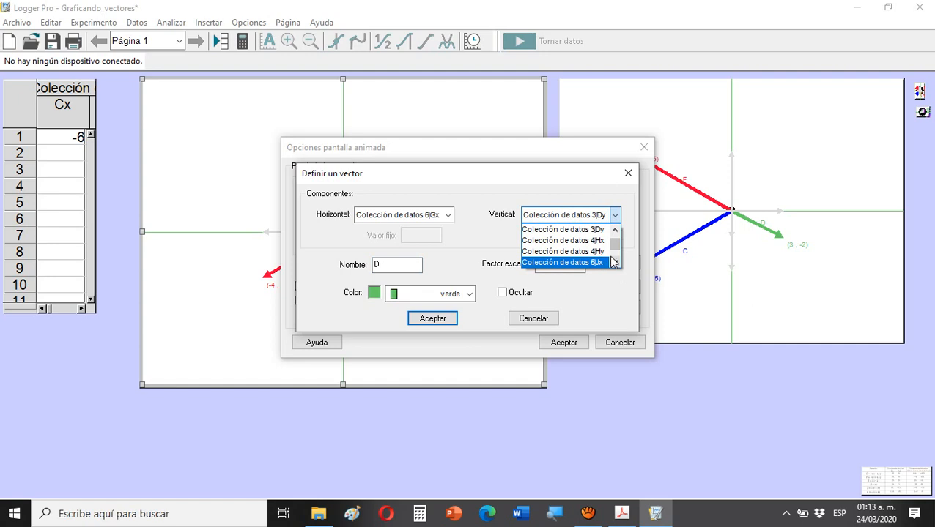
{"action": "left_click", "coordinate": [615, 263]}
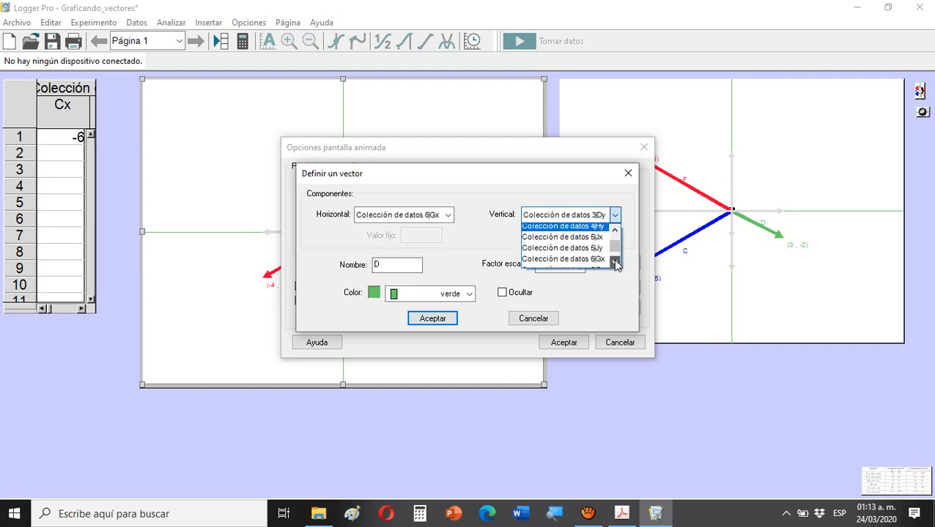
{"action": "left_click", "coordinate": [598, 262]}
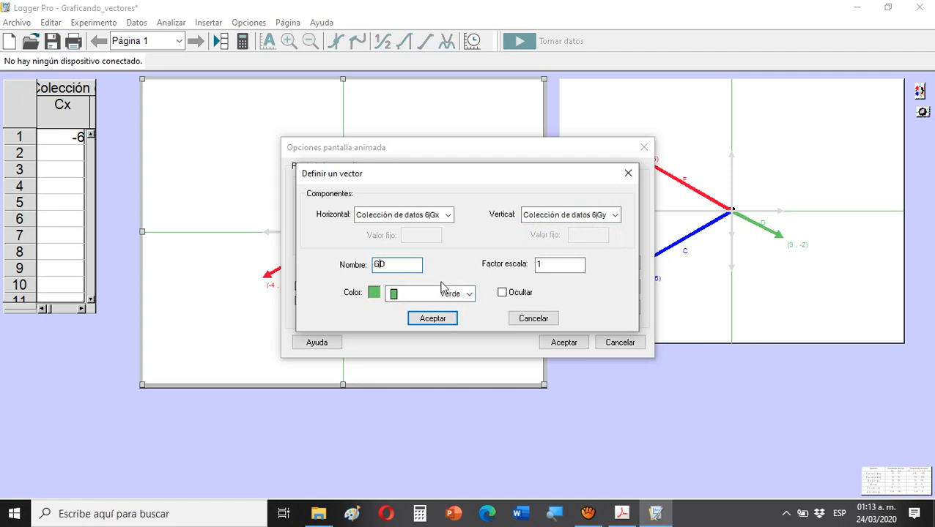
- Color vector G naranja oscuro and apply it to the copied display
{"action": "left_click", "coordinate": [472, 293]}
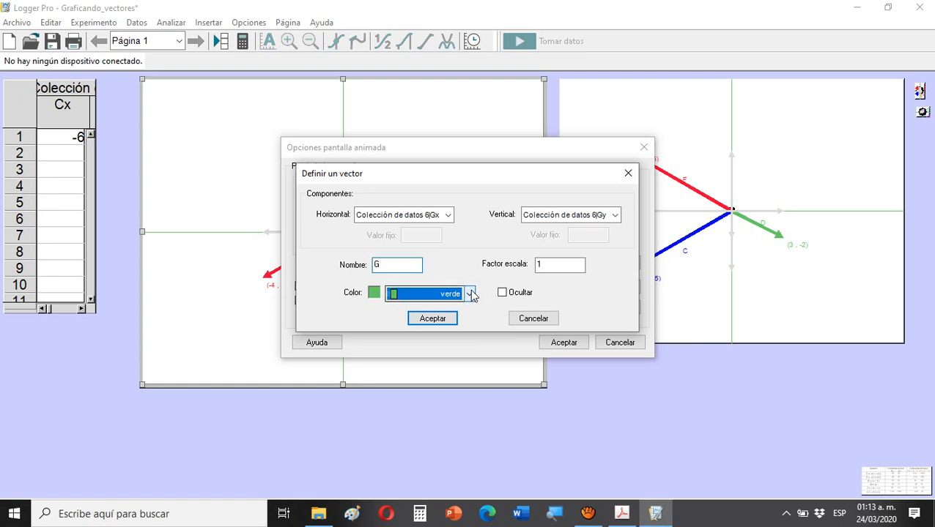
{"action": "mouse_move", "coordinate": [469, 354]}
{"action": "left_mouse_down"}
{"action": "mouse_move", "coordinate": [478, 386]}
{"action": "mouse_move", "coordinate": [474, 357]}
{"action": "left_mouse_up"}
{"action": "left_click", "coordinate": [477, 364]}
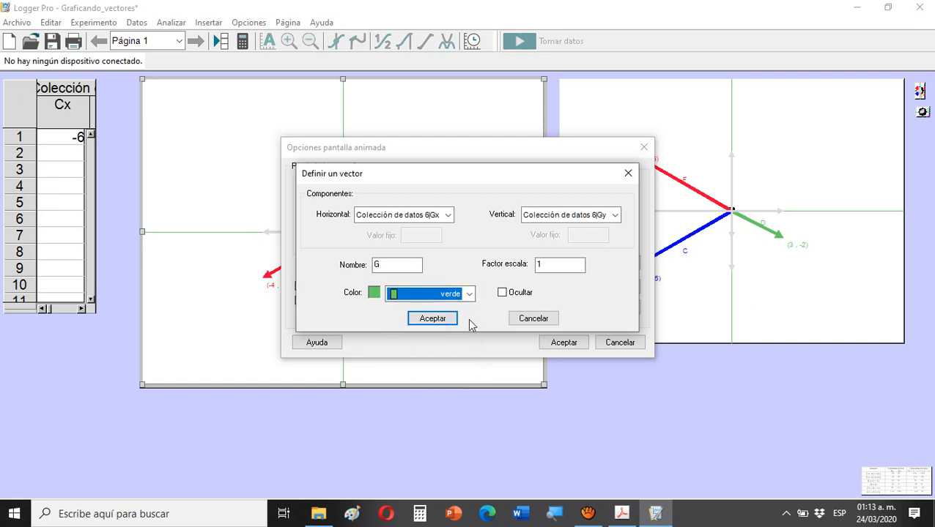
{"action": "left_click", "coordinate": [469, 294]}
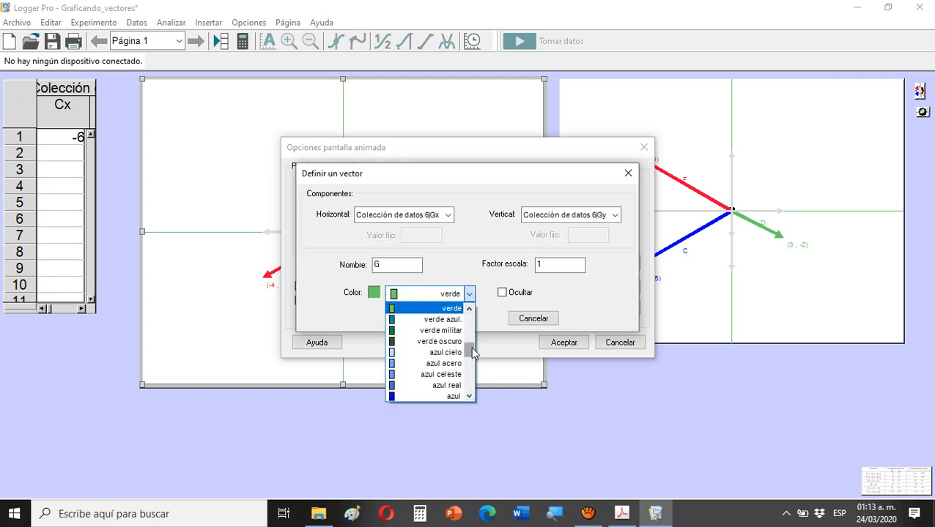
{"action": "left_click_drag", "start_coordinate": [473, 354], "coordinate": [470, 337]}
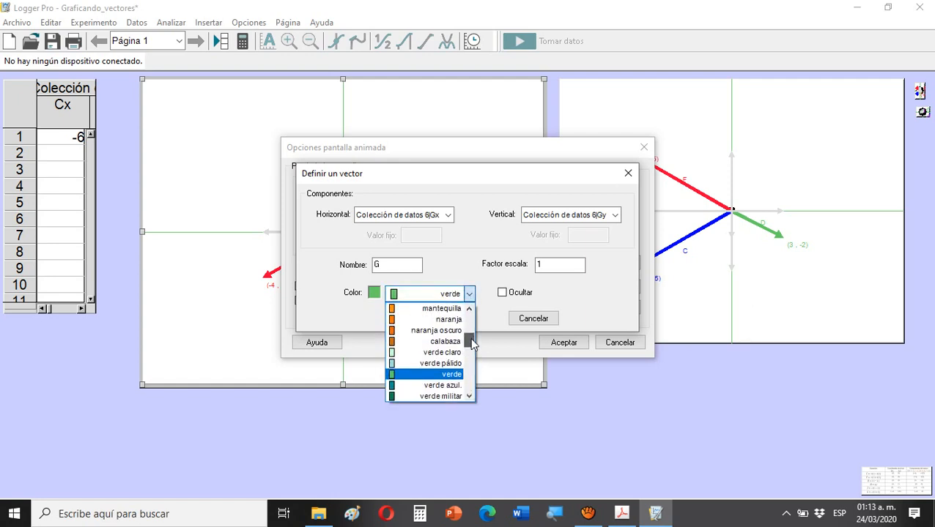
{"action": "left_click", "coordinate": [396, 333]}
{"action": "left_click", "coordinate": [431, 320]}
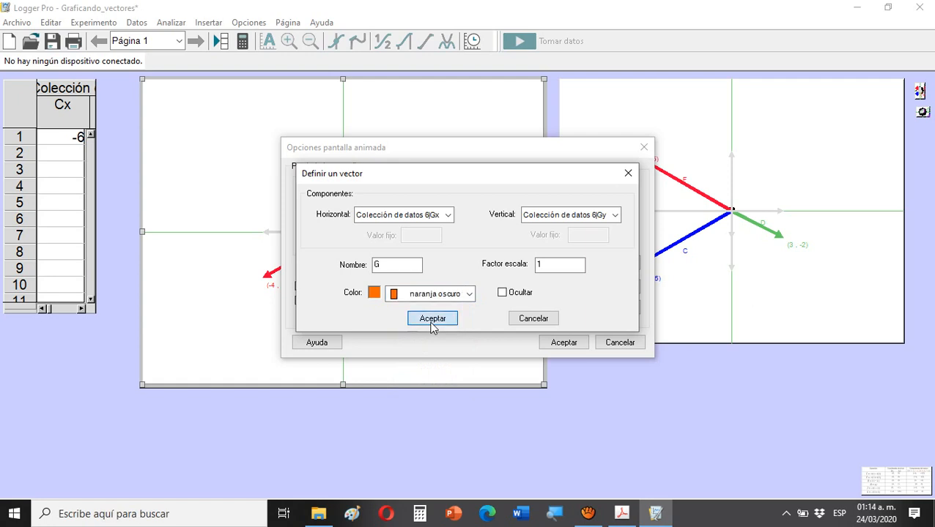
{"action": "left_click", "coordinate": [564, 343]}
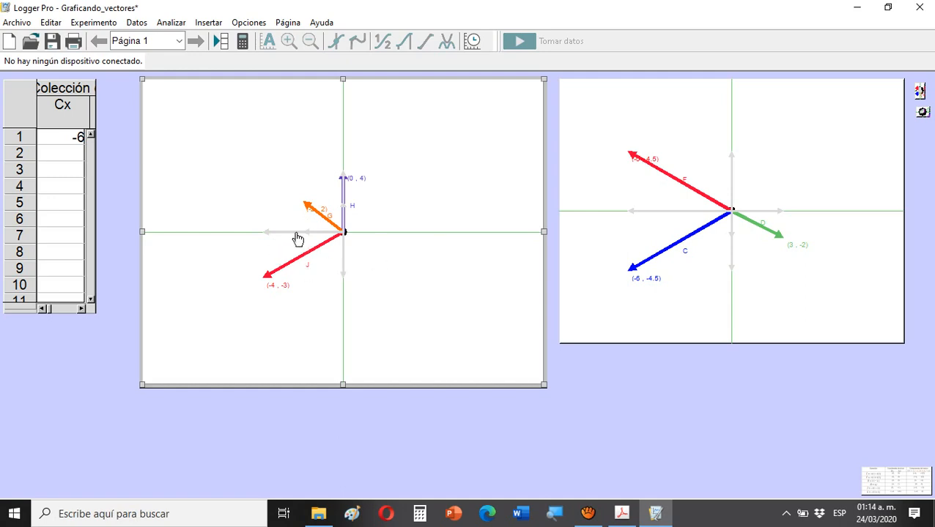
- Color vector J mantequilla and apply it to the copied display
{"action": "double_click", "coordinate": [369, 255]}
{"action": "left_click", "coordinate": [586, 288]}
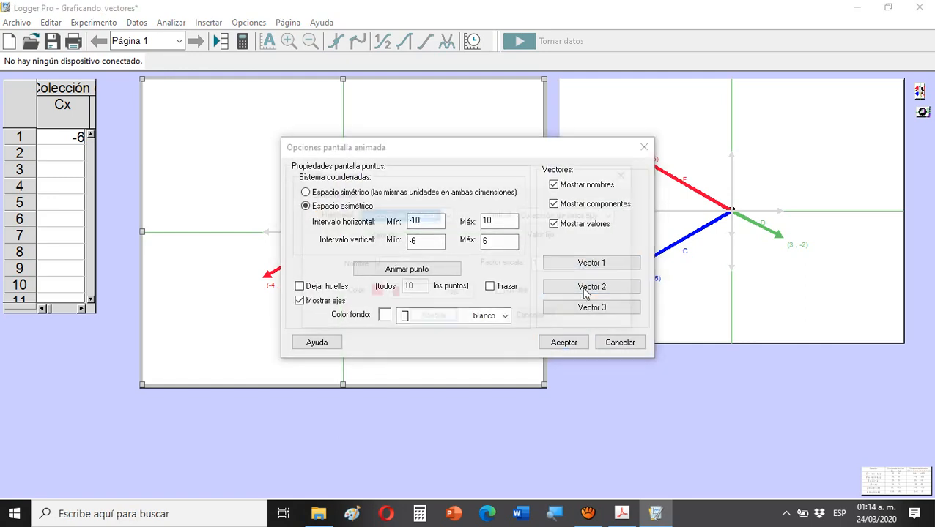
{"action": "left_click", "coordinate": [469, 293]}
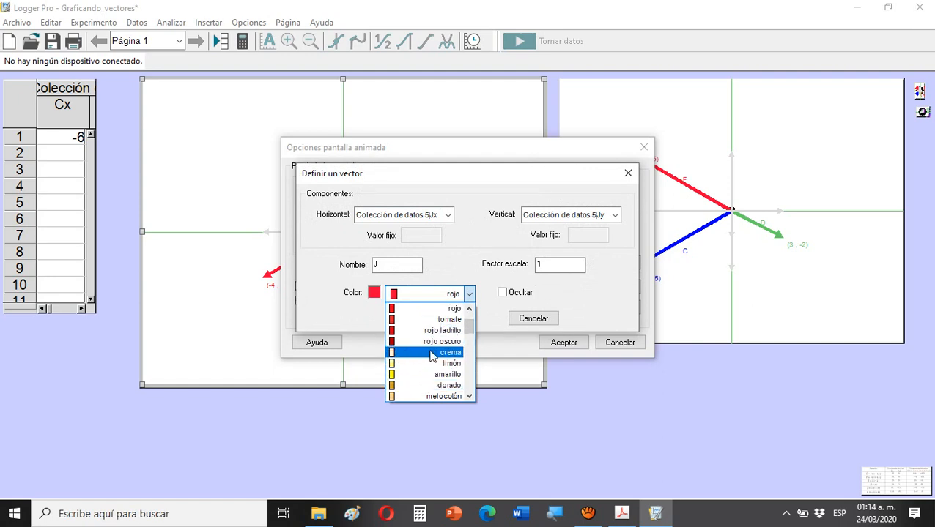
{"action": "left_click", "coordinate": [469, 397]}
{"action": "left_click", "coordinate": [468, 397]}
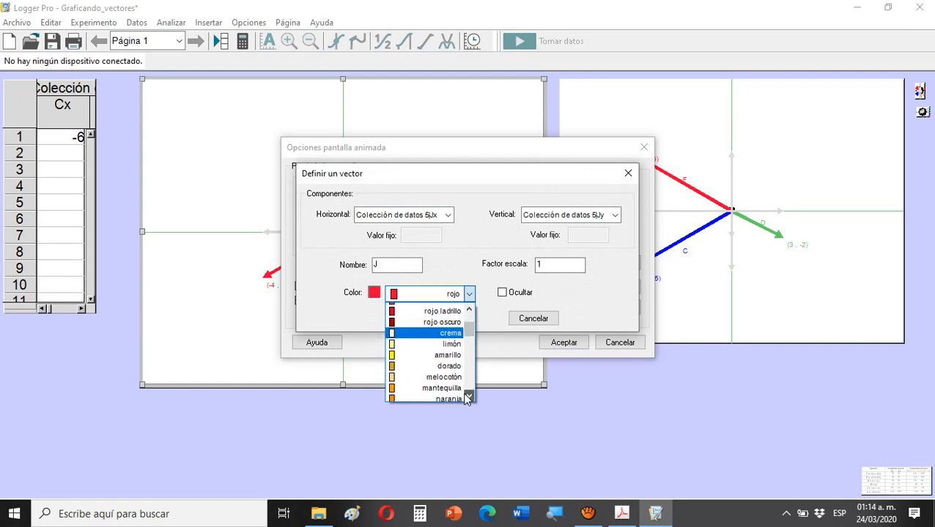
{"action": "left_click", "coordinate": [469, 397]}
{"action": "left_click", "coordinate": [424, 377]}
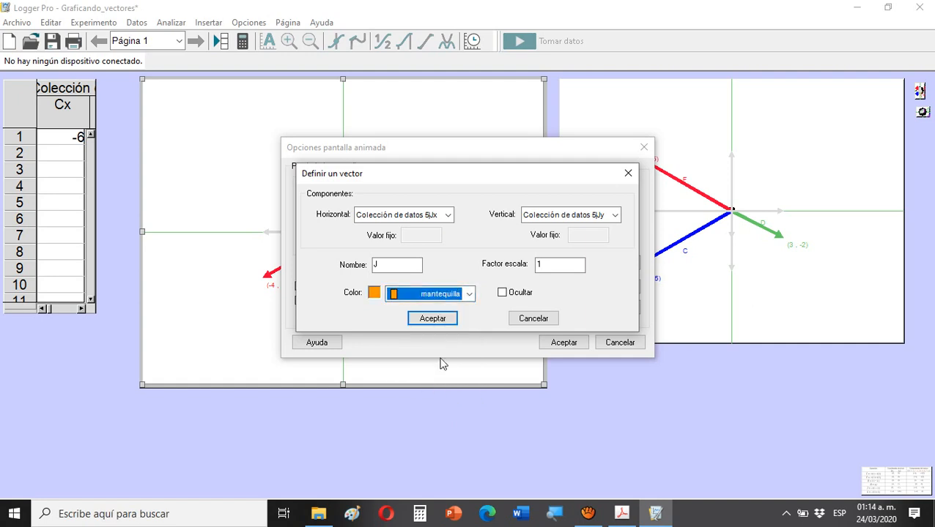
{"action": "left_click", "coordinate": [435, 319]}
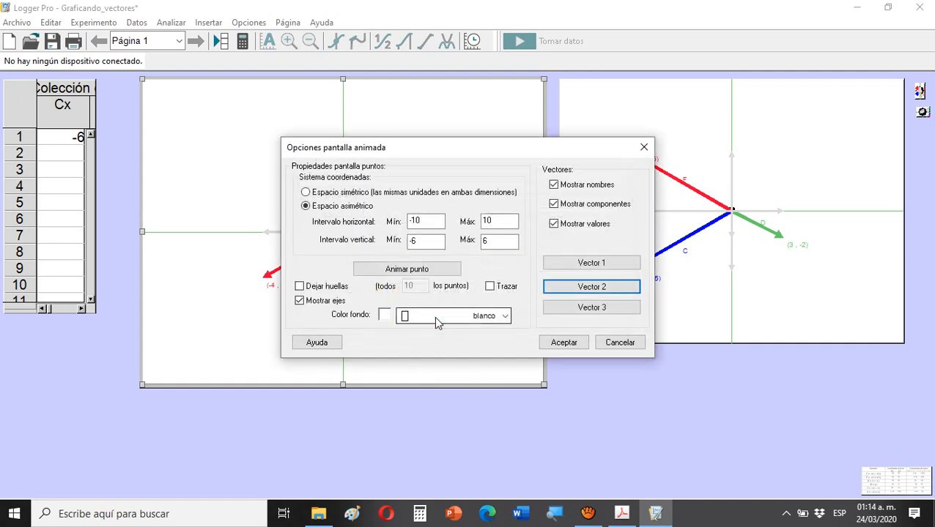
{"action": "left_click", "coordinate": [557, 345]}
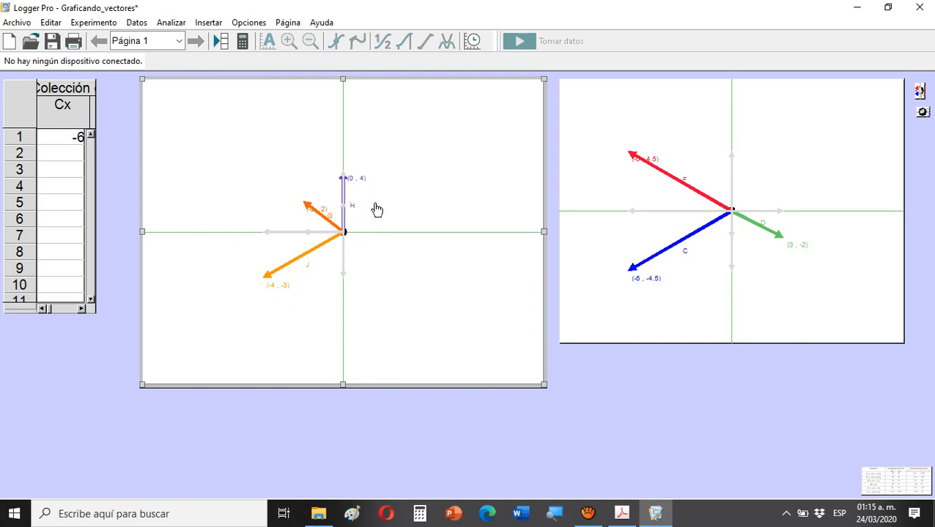
- Set the horizontal position of the copied display's animated point to Hxi from data set 7
{"action": "double_click", "coordinate": [421, 206]}
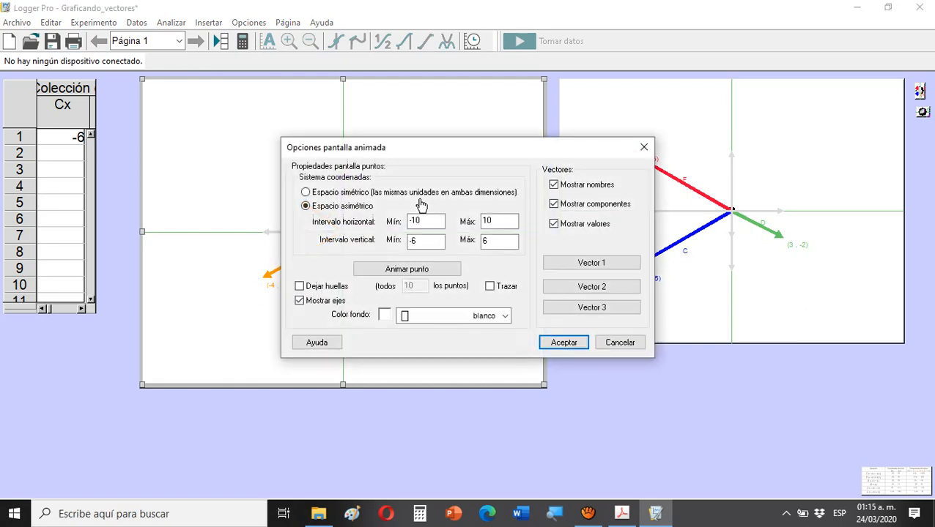
{"action": "left_click", "coordinate": [407, 270]}
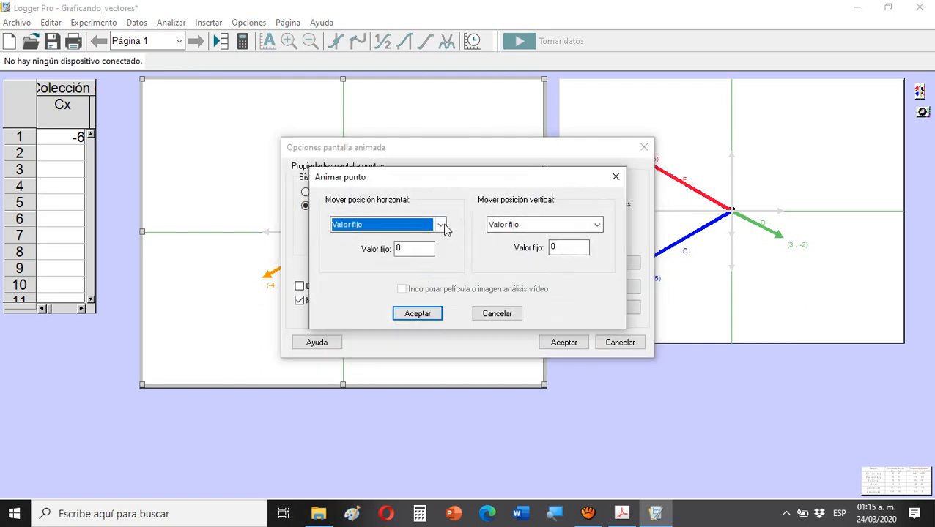
{"action": "left_click", "coordinate": [441, 226]}
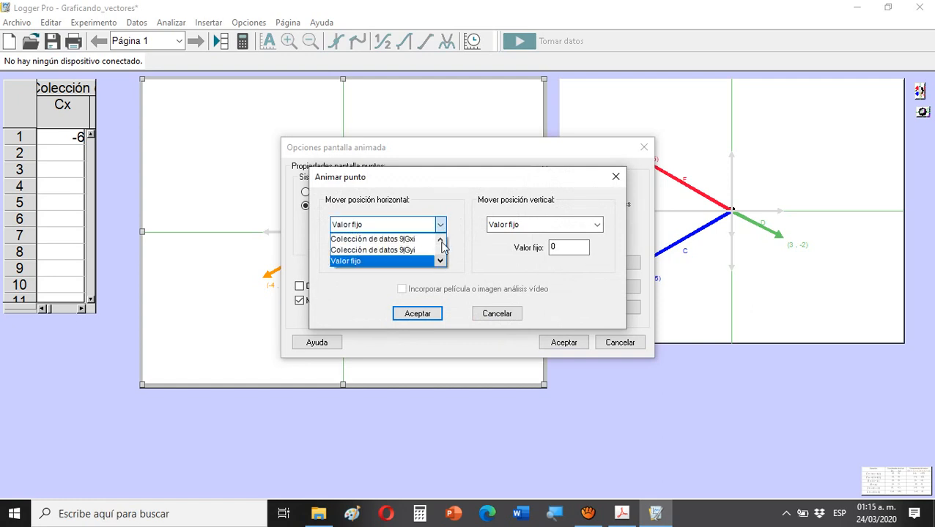
{"action": "left_click", "coordinate": [441, 239]}
{"action": "left_click", "coordinate": [441, 239]}
{"action": "left_click", "coordinate": [440, 239]}
{"action": "left_click", "coordinate": [440, 239]}
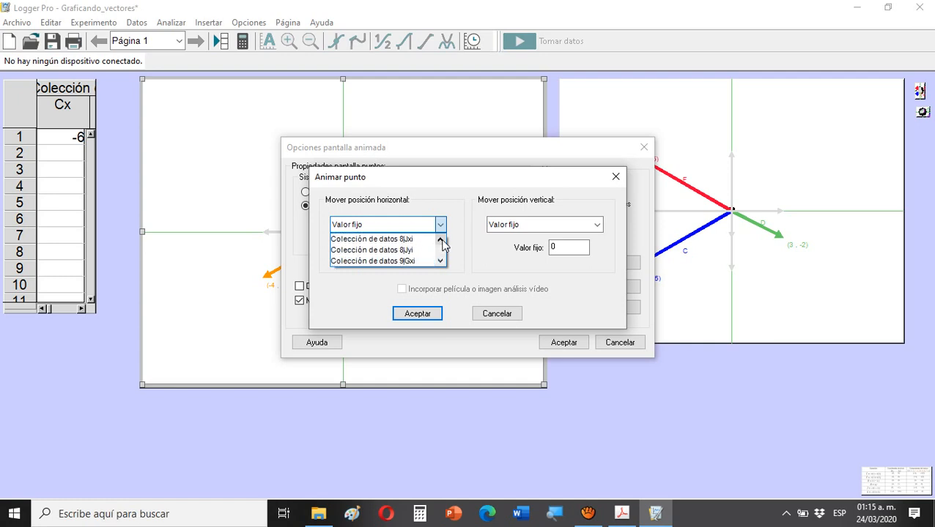
{"action": "left_click", "coordinate": [440, 239]}
{"action": "left_click", "coordinate": [440, 240]}
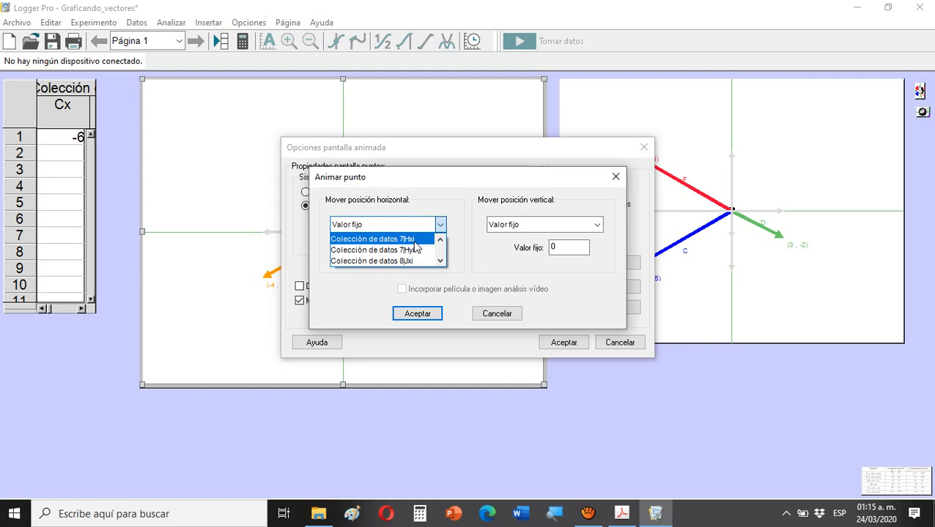
{"action": "left_click", "coordinate": [414, 242]}
- Set the animated point's vertical position to Hyi from data set 7 and apply it to the display
{"action": "left_click", "coordinate": [597, 226]}
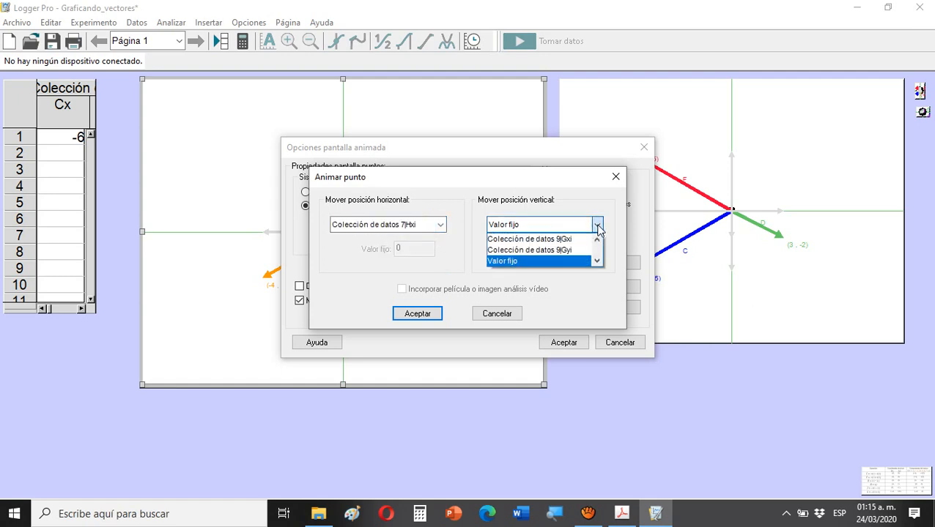
{"action": "left_click", "coordinate": [597, 240]}
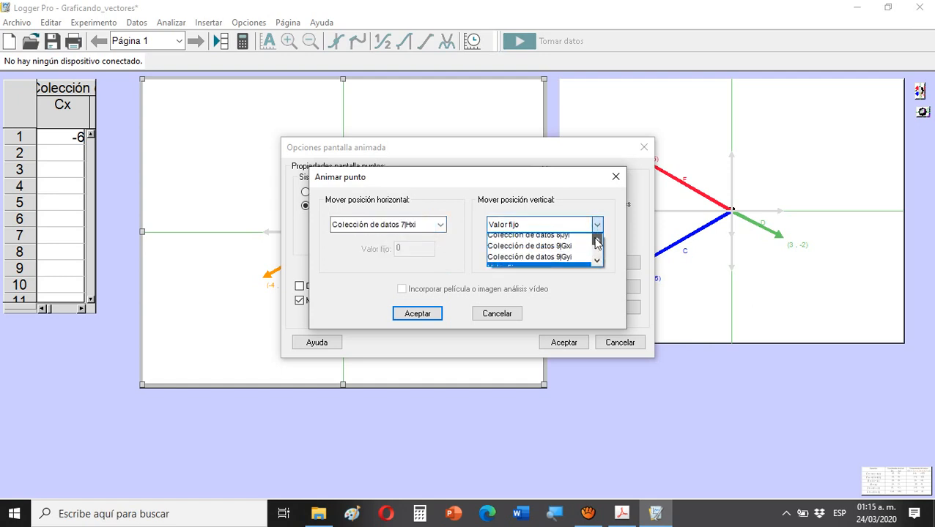
{"action": "left_click", "coordinate": [597, 240]}
{"action": "left_click", "coordinate": [597, 240]}
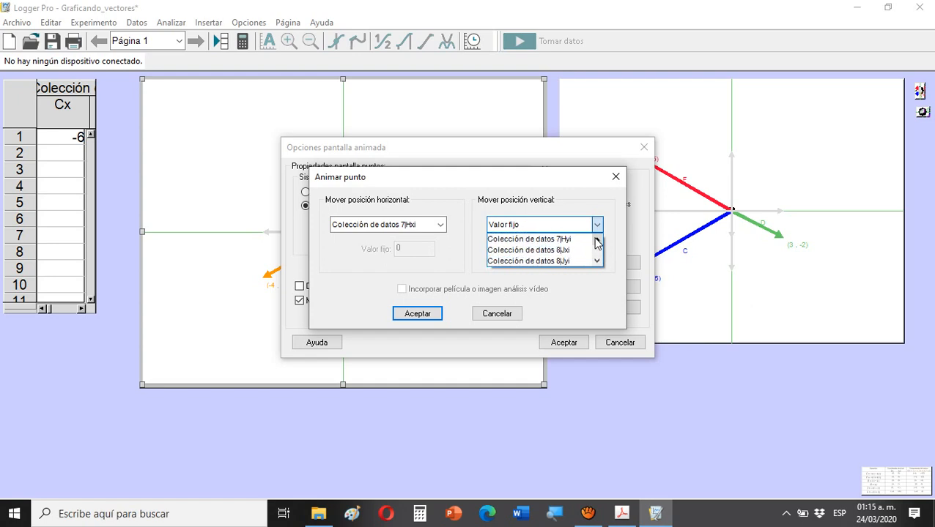
{"action": "left_click", "coordinate": [569, 241]}
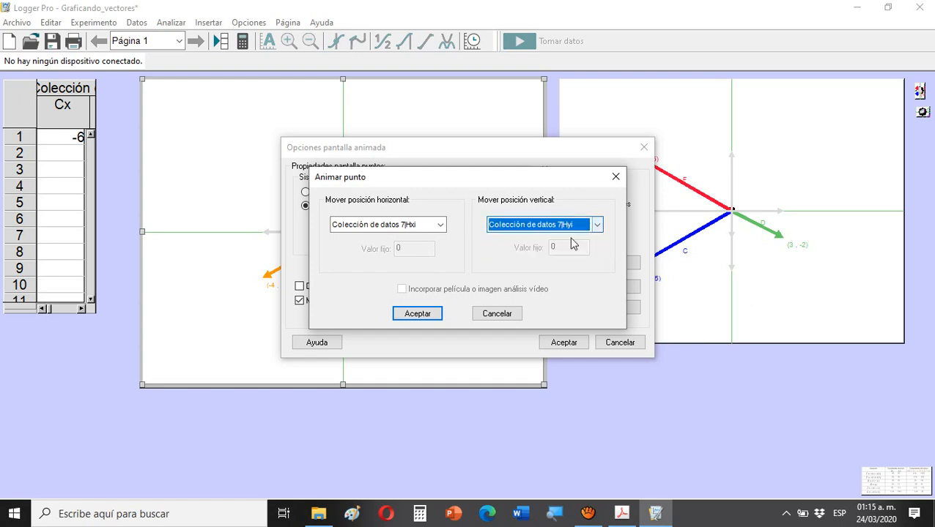
{"action": "left_click", "coordinate": [428, 315]}
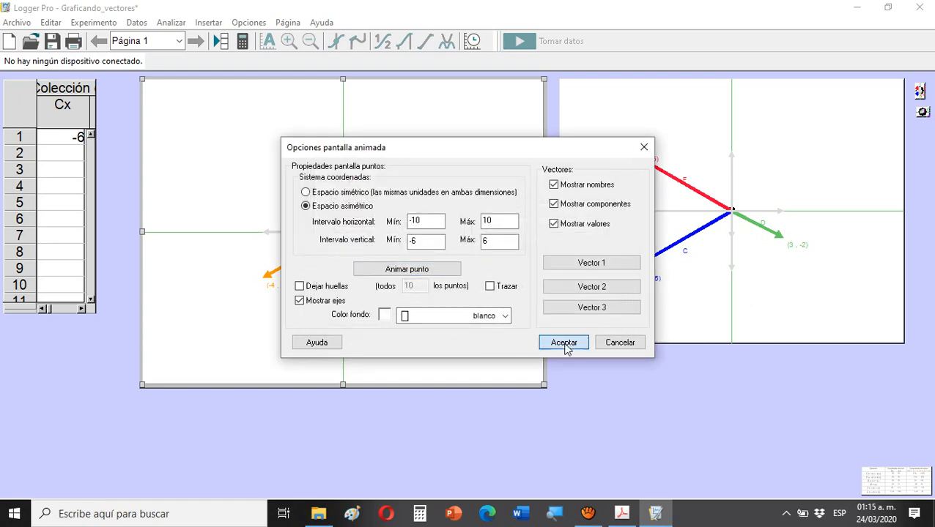
{"action": "left_click", "coordinate": [564, 343]}
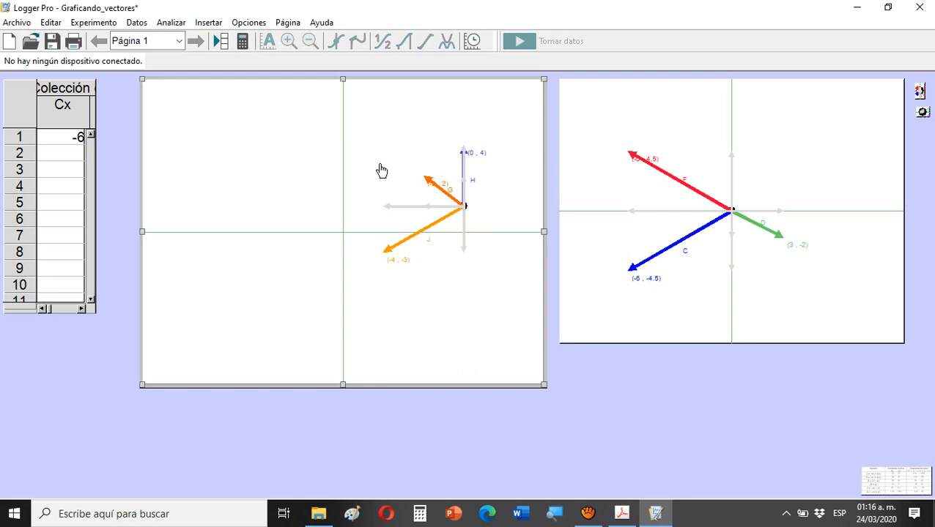
- Set the horizontal position of the animated point in the display of vectors G, H and J to Jxi from data set 8
{"action": "double_click", "coordinate": [281, 179]}
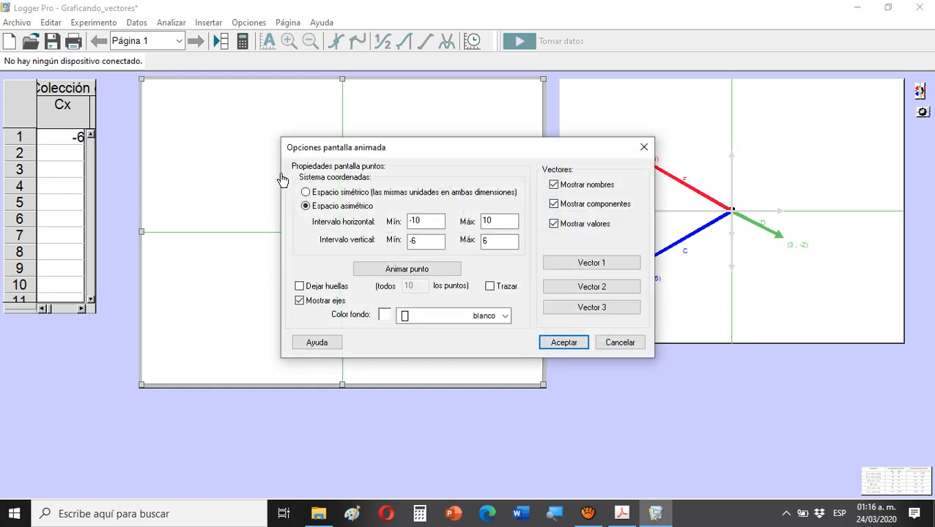
{"action": "left_click", "coordinate": [603, 289]}
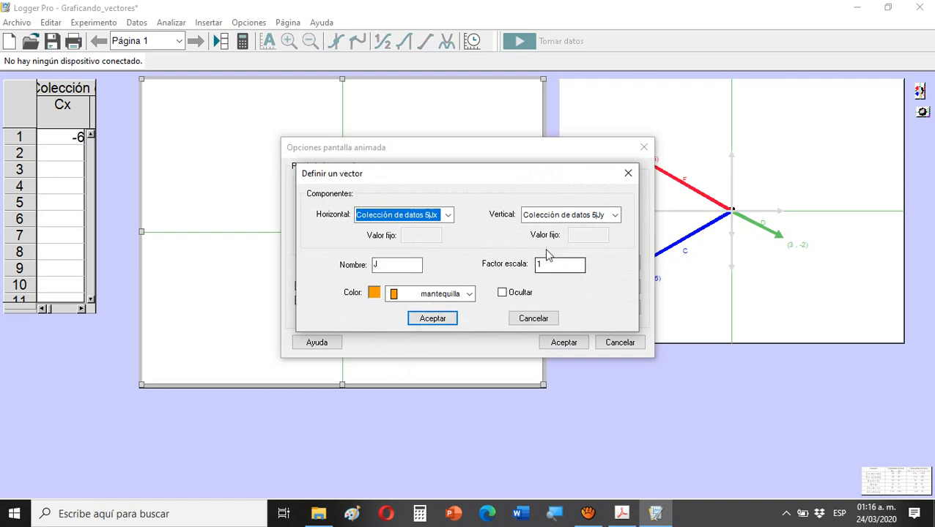
{"action": "left_click", "coordinate": [445, 320]}
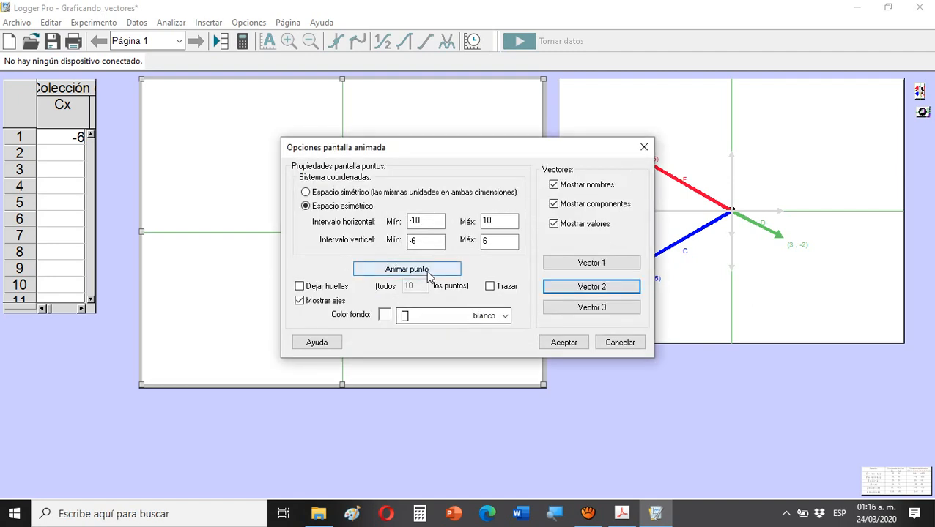
{"action": "left_click", "coordinate": [428, 270]}
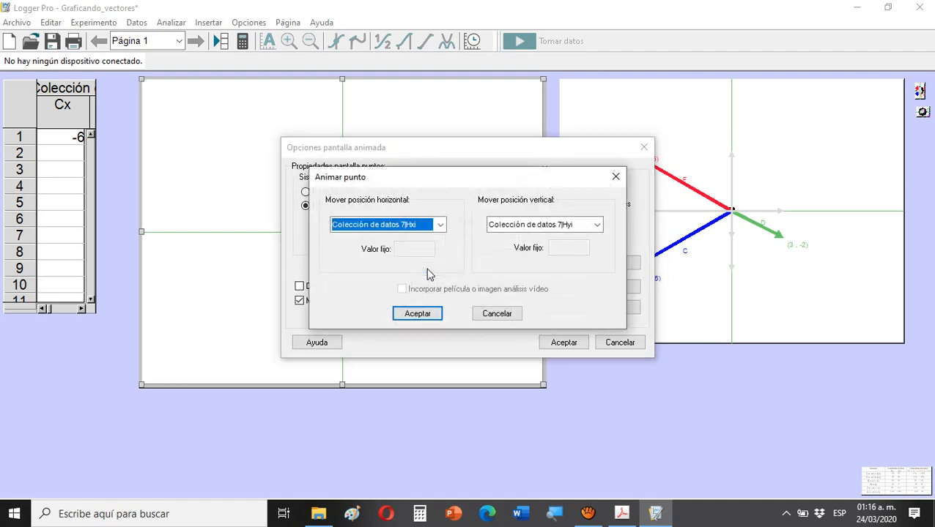
{"action": "left_click", "coordinate": [441, 225]}
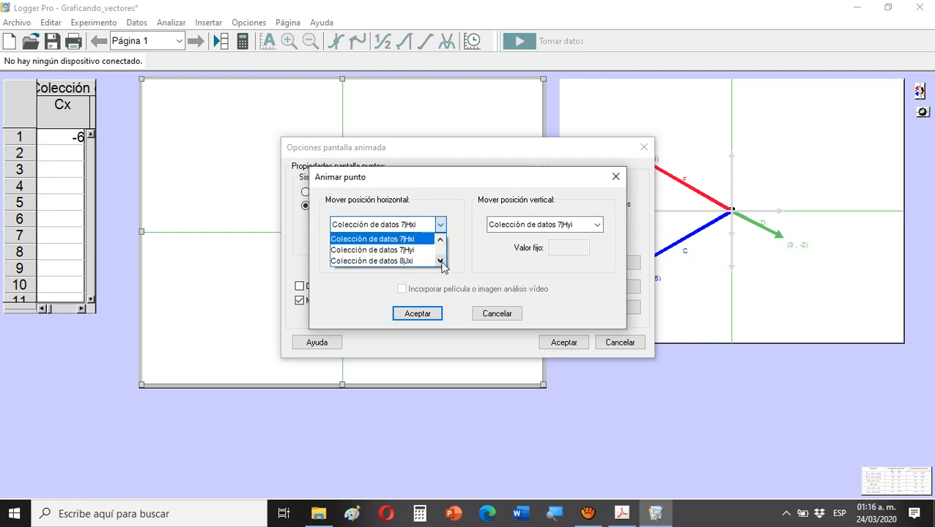
{"action": "left_click", "coordinate": [439, 262]}
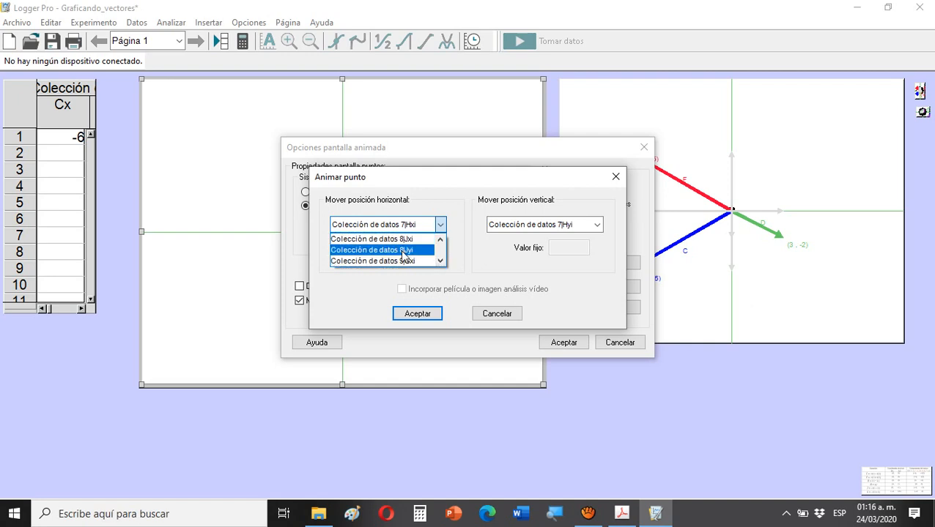
{"action": "left_click", "coordinate": [409, 242]}
{"action": "left_click", "coordinate": [409, 242]}
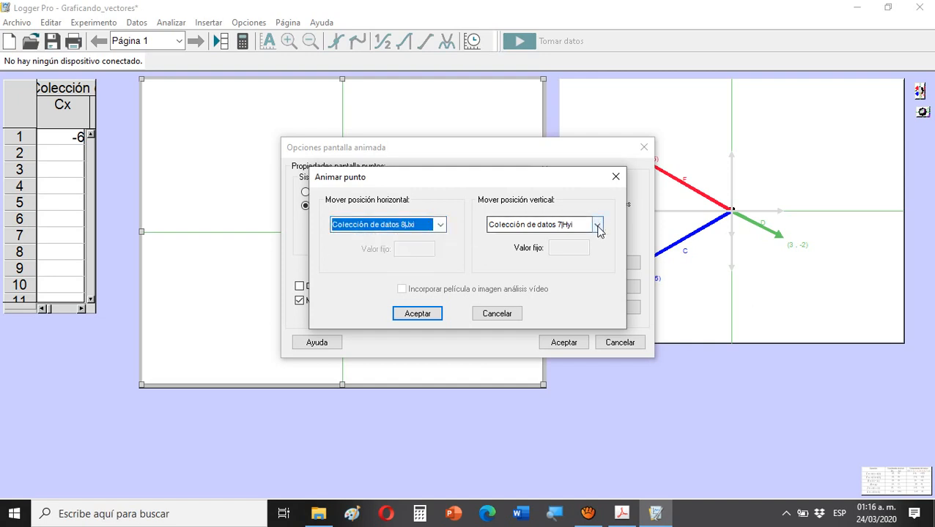
- Set the animated point's vertical position to Jyi from data set 8 and apply it to the display
{"action": "left_click", "coordinate": [597, 225]}
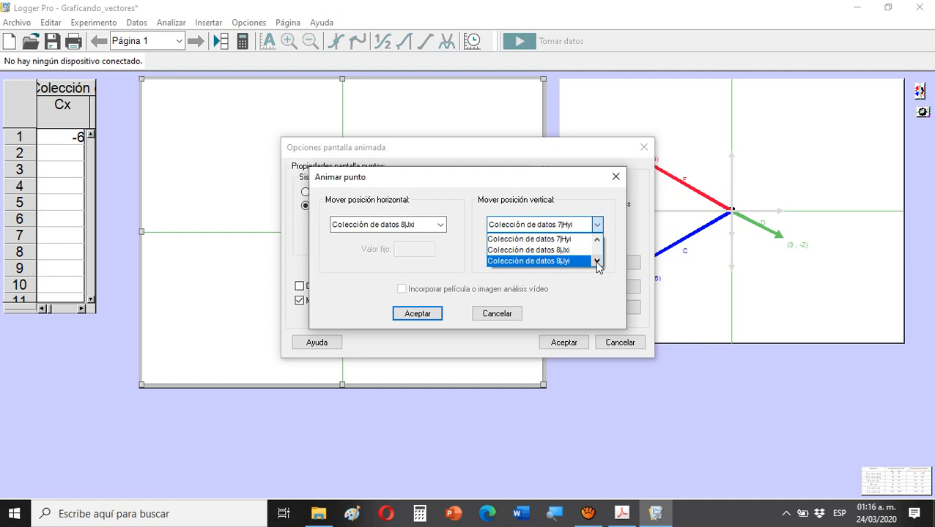
{"action": "left_click", "coordinate": [574, 262]}
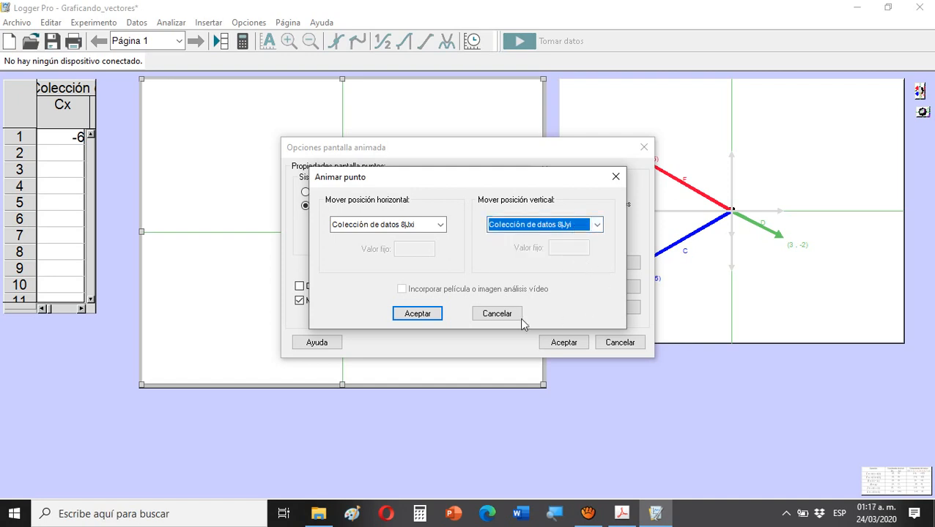
{"action": "left_click", "coordinate": [428, 314]}
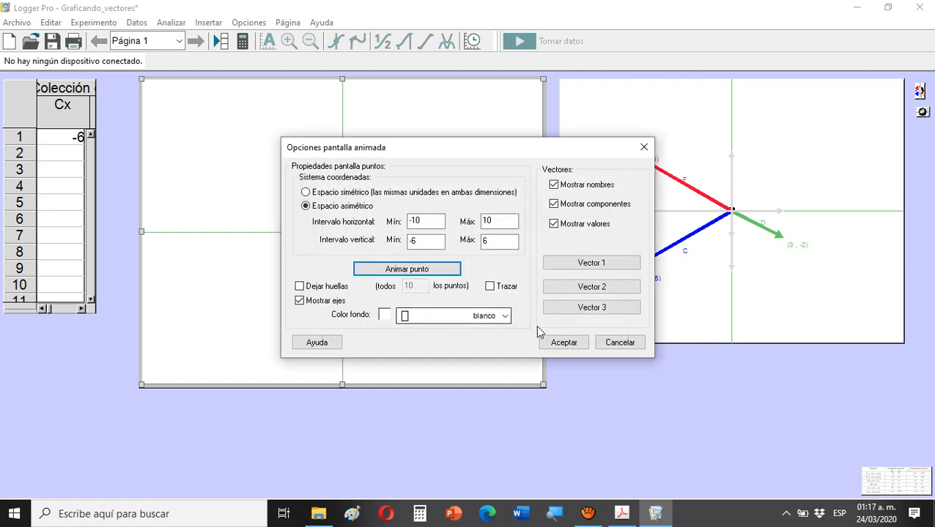
{"action": "left_click", "coordinate": [558, 343]}
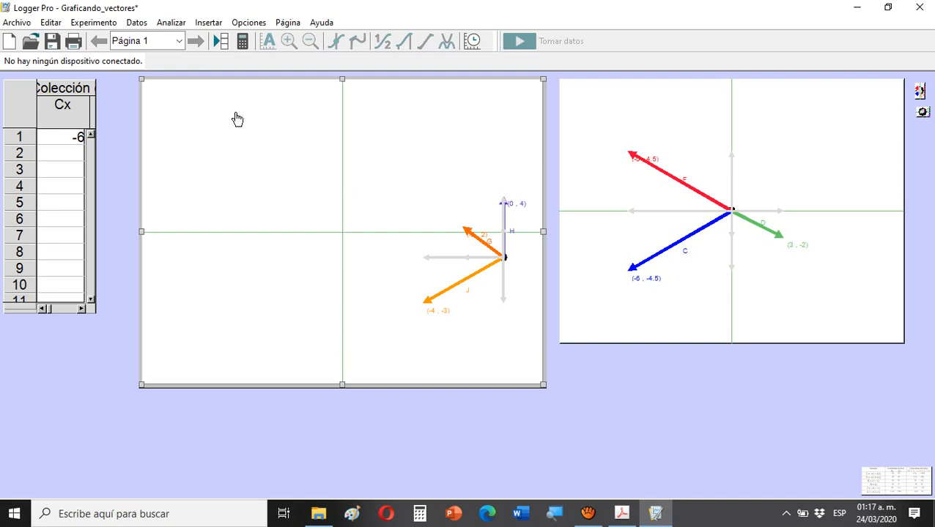
- Move the display of vectors G, H and J toward the data table and shrink it to a thumbnail
{"action": "left_click_drag", "start_coordinate": [383, 157], "coordinate": [325, 114]}
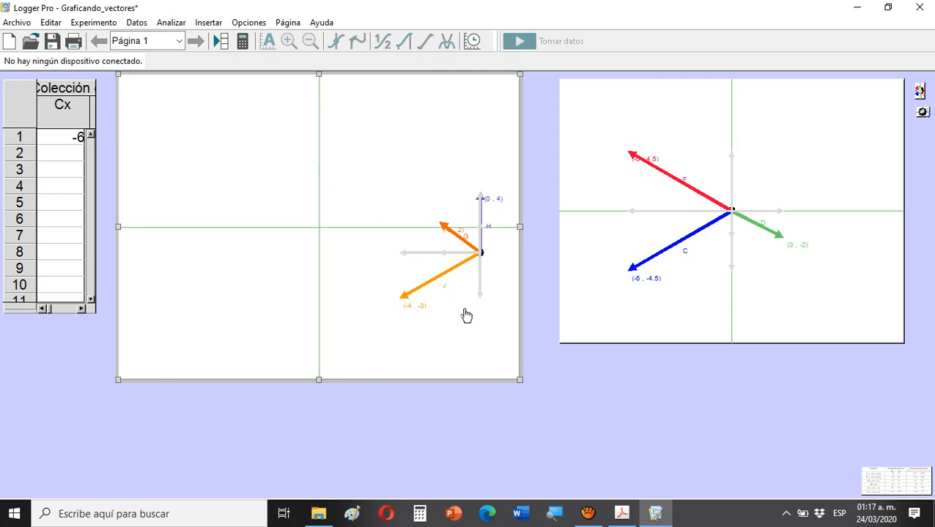
{"action": "left_click_drag", "start_coordinate": [522, 382], "coordinate": [411, 319]}
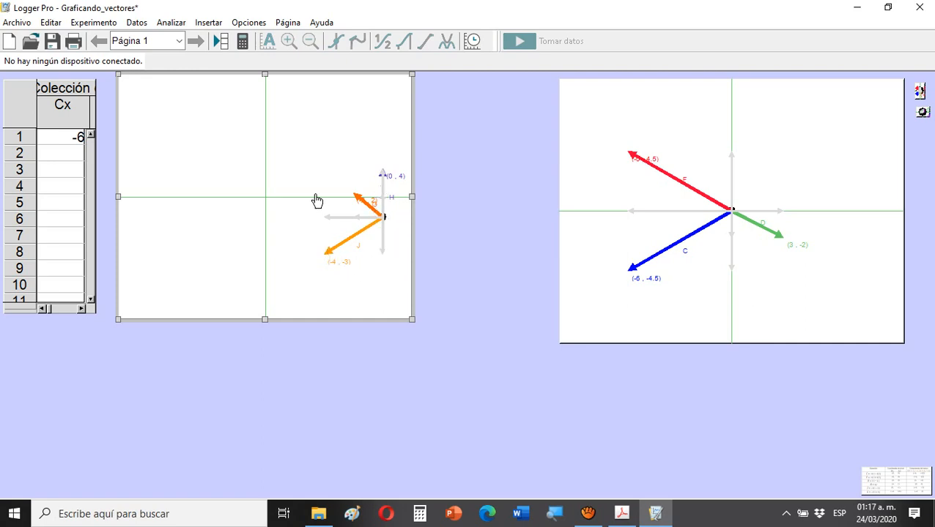
{"action": "left_click_drag", "start_coordinate": [117, 72], "coordinate": [391, 323]}
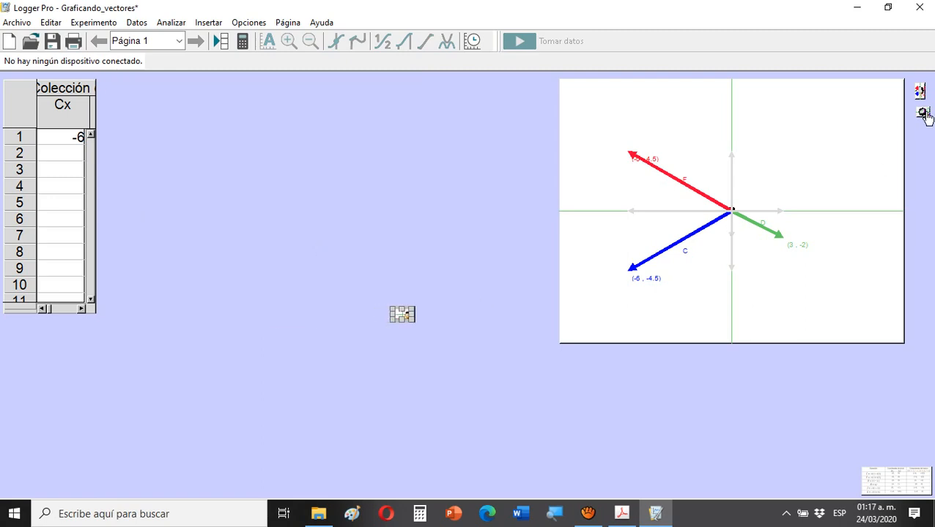
- Enlarge the original display of vectors G, H and J to inspect it, then shrink it and park it above the PDF table thumbnail
{"action": "left_click_drag", "start_coordinate": [922, 113], "coordinate": [507, 247]}
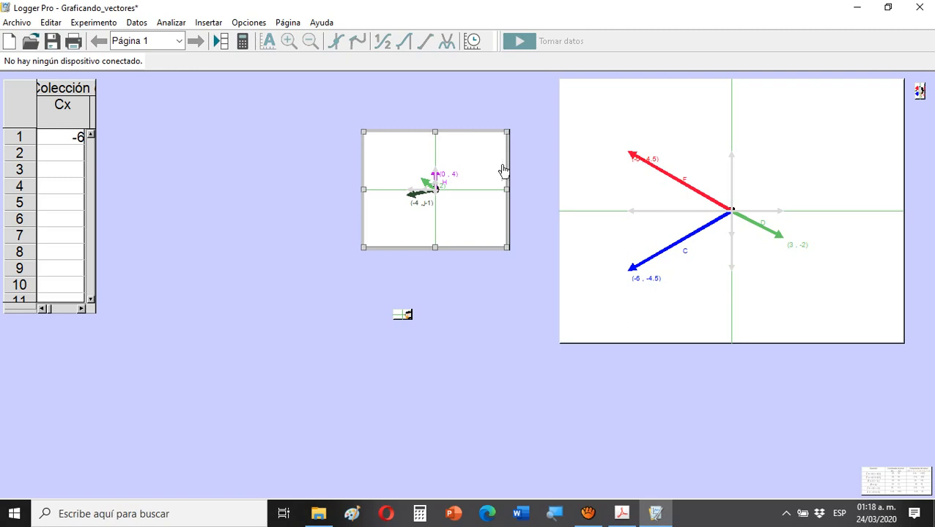
{"action": "left_click_drag", "start_coordinate": [475, 153], "coordinate": [392, 202]}
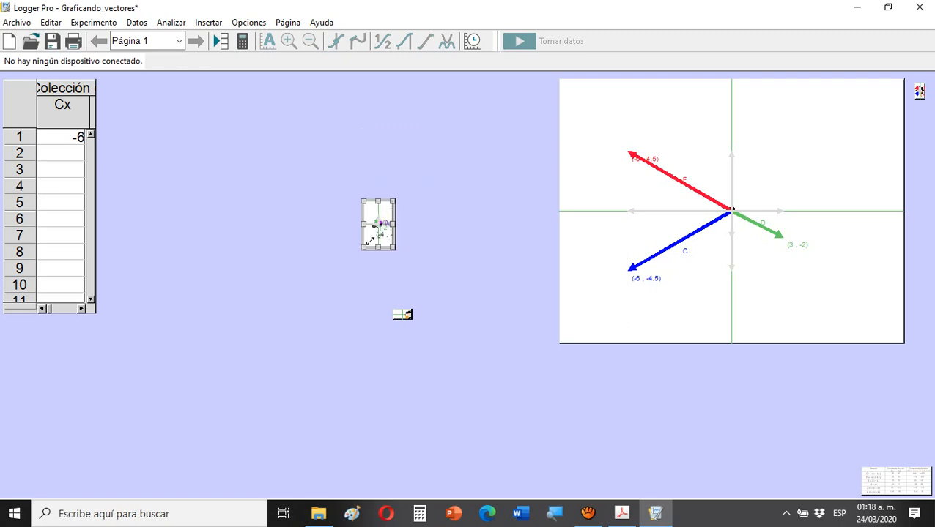
{"action": "left_click_drag", "start_coordinate": [364, 249], "coordinate": [923, 410]}
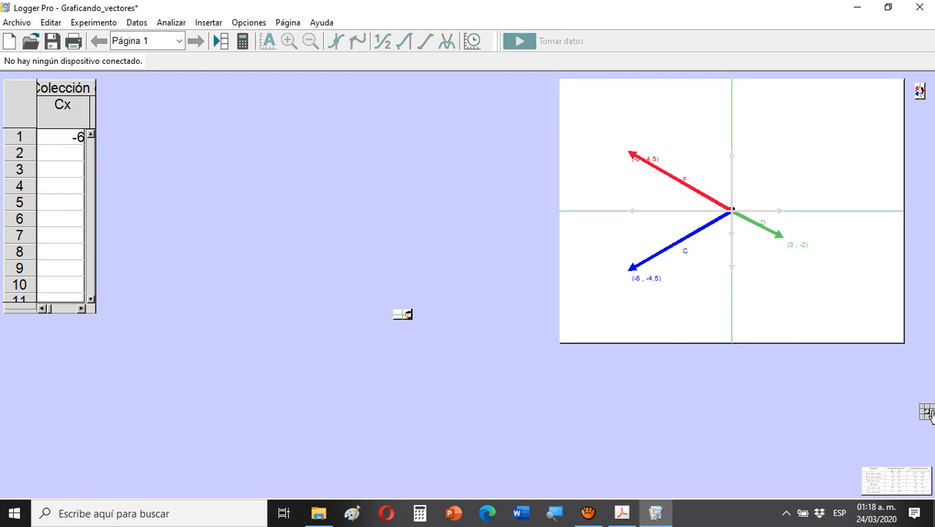
- Enlarge the thumbnail of the orange-vector display, move it lower on the page and resize it to a medium rectangle
{"action": "left_click", "coordinate": [400, 316]}
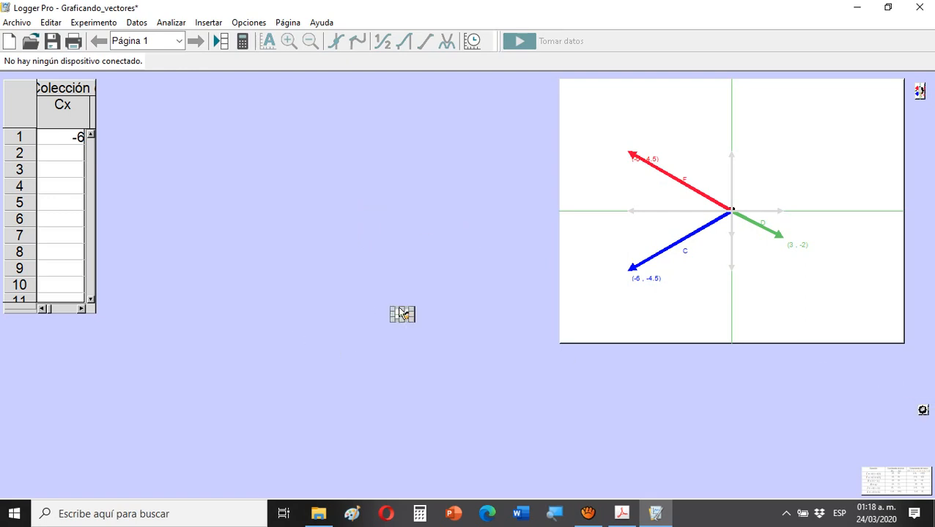
{"action": "left_click_drag", "start_coordinate": [390, 307], "coordinate": [146, 73]}
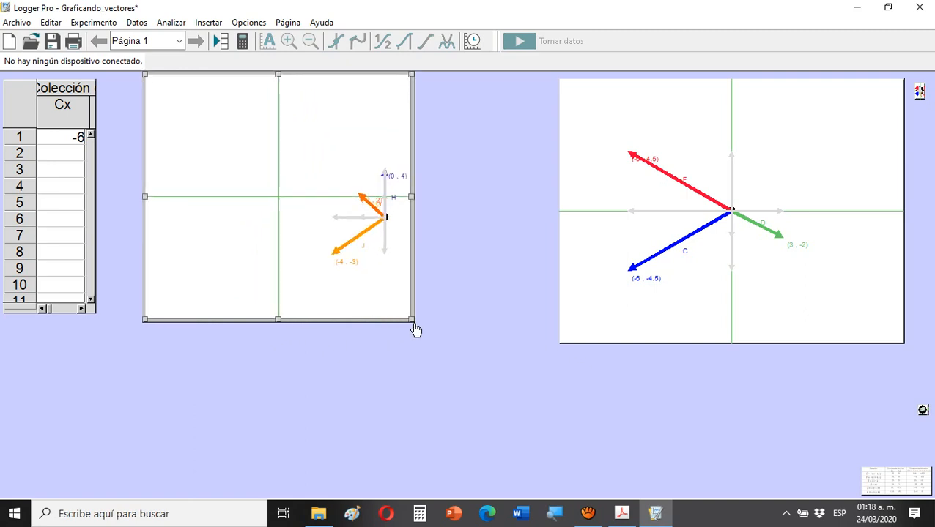
{"action": "mouse_move", "coordinate": [414, 321]}
{"action": "left_mouse_down"}
{"action": "mouse_move", "coordinate": [408, 308]}
{"action": "mouse_move", "coordinate": [413, 321]}
{"action": "left_mouse_up"}
{"action": "left_click_drag", "start_coordinate": [326, 109], "coordinate": [377, 322]}
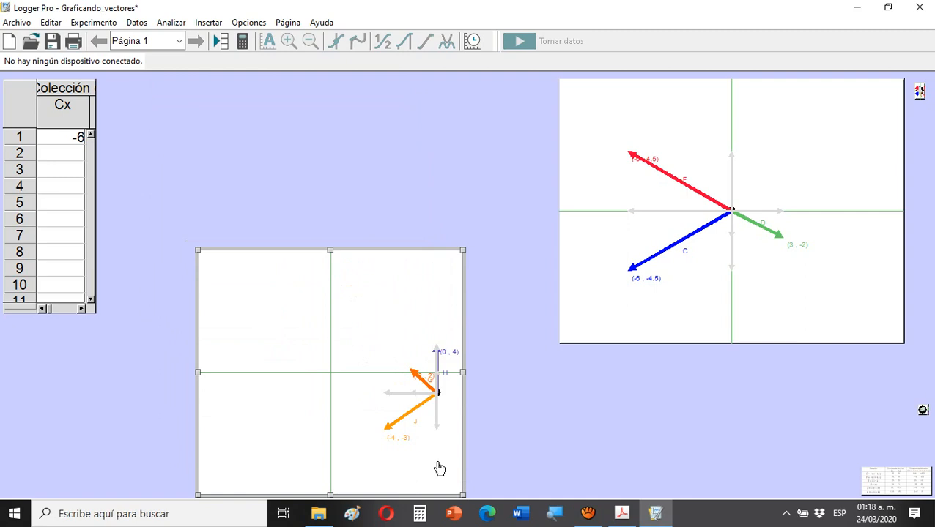
{"action": "left_click_drag", "start_coordinate": [463, 500], "coordinate": [411, 423]}
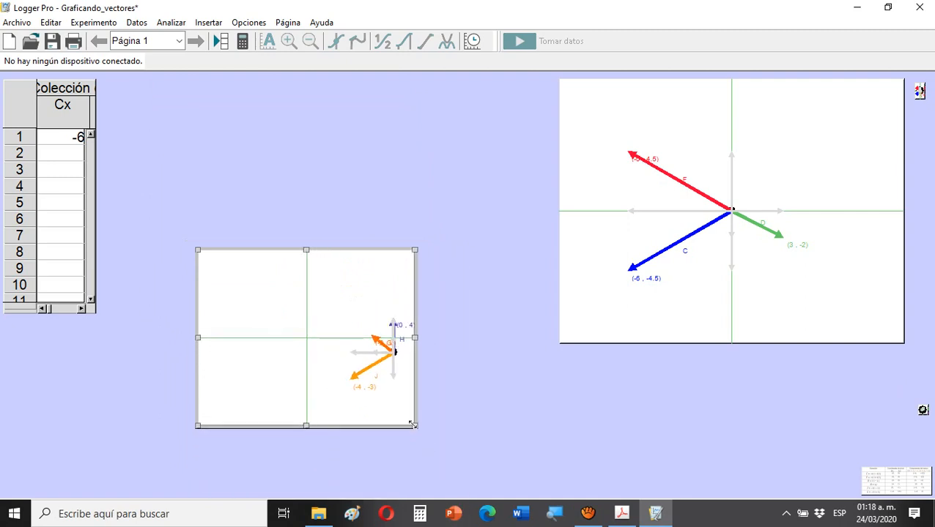
- Duplicate the display of vectors G, H and J and arrange the two copies one above the other
{"action": "right_click", "coordinate": [361, 305]}
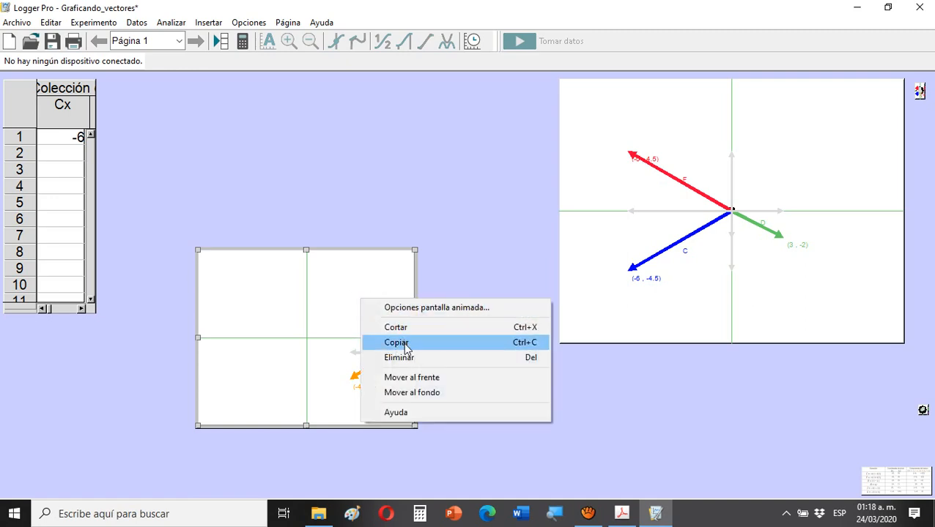
{"action": "left_click", "coordinate": [405, 343]}
{"action": "left_click", "coordinate": [268, 125]}
{"action": "right_click", "coordinate": [268, 125]}
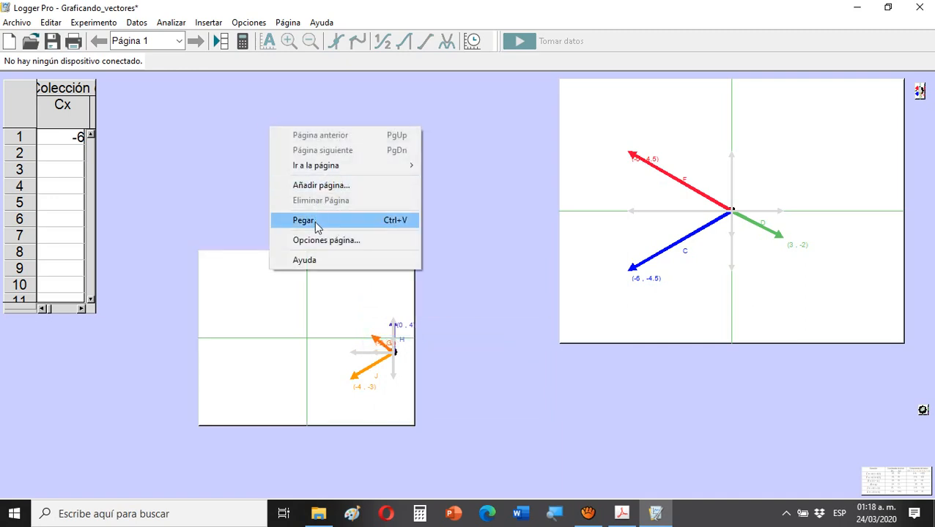
{"action": "left_click", "coordinate": [317, 221]}
{"action": "left_click_drag", "start_coordinate": [350, 294], "coordinate": [327, 126]}
{"action": "left_click_drag", "start_coordinate": [340, 294], "coordinate": [302, 328]}
- Set the horizontal position of the upper copy's animated point to Hxi from data set 7
{"action": "double_click", "coordinate": [336, 167]}
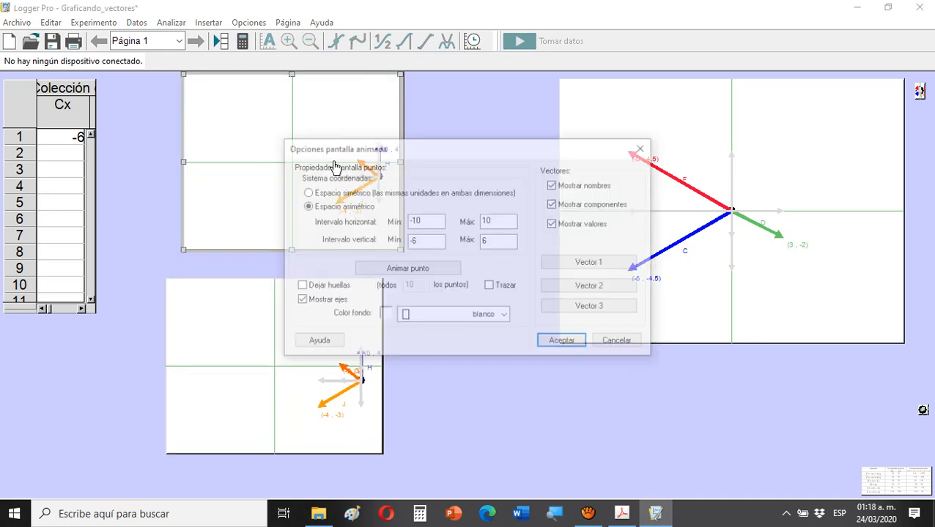
{"action": "left_click", "coordinate": [586, 262]}
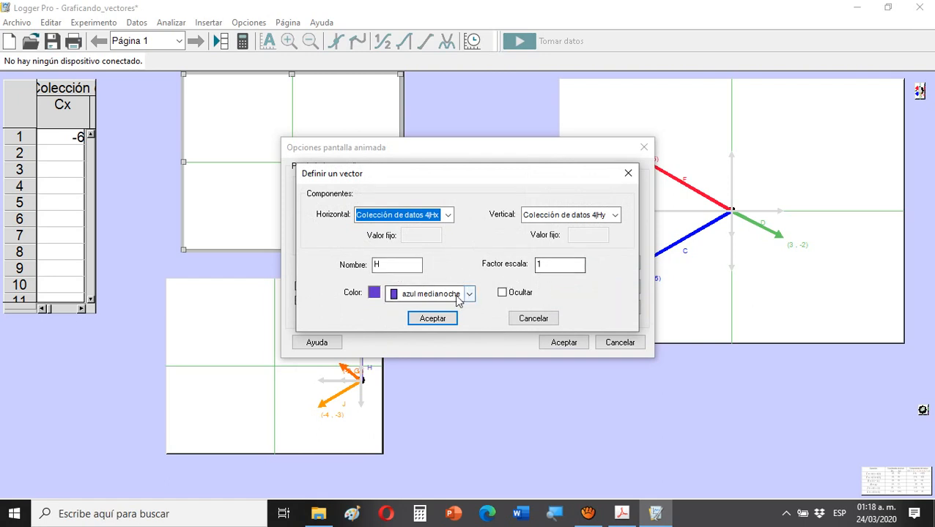
{"action": "left_click", "coordinate": [433, 320]}
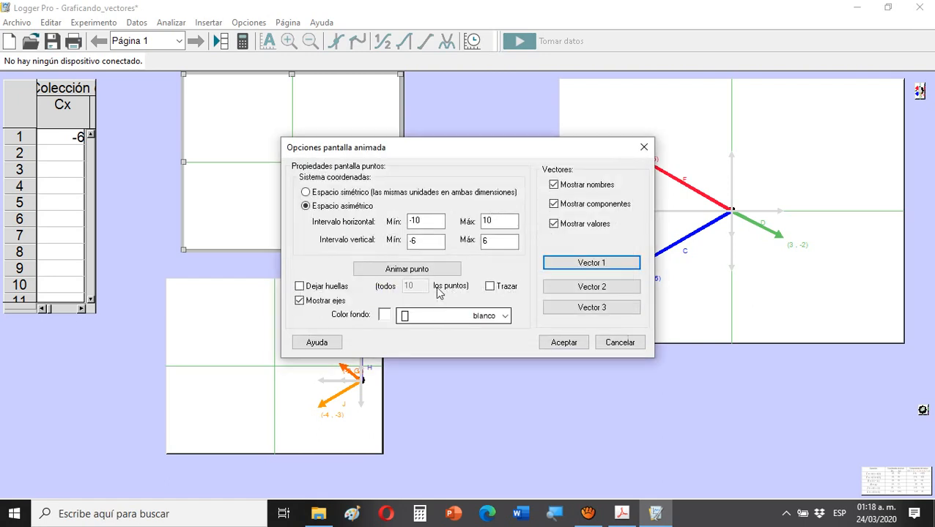
{"action": "left_click", "coordinate": [432, 271]}
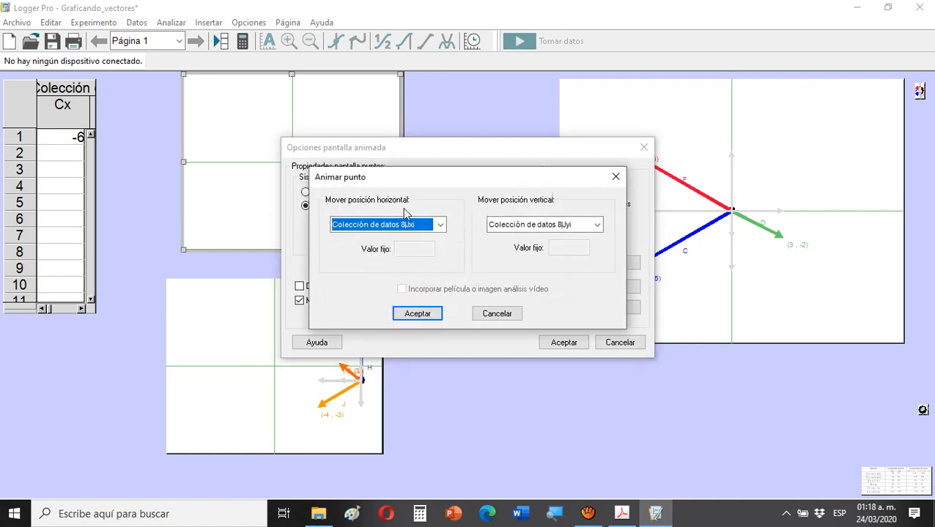
{"action": "left_click", "coordinate": [441, 225]}
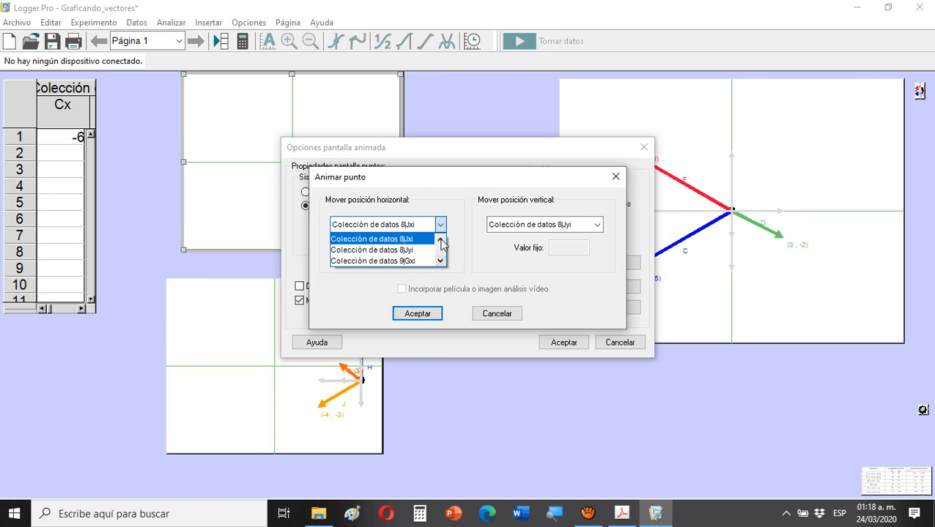
{"action": "left_click", "coordinate": [440, 239]}
{"action": "left_click", "coordinate": [440, 239]}
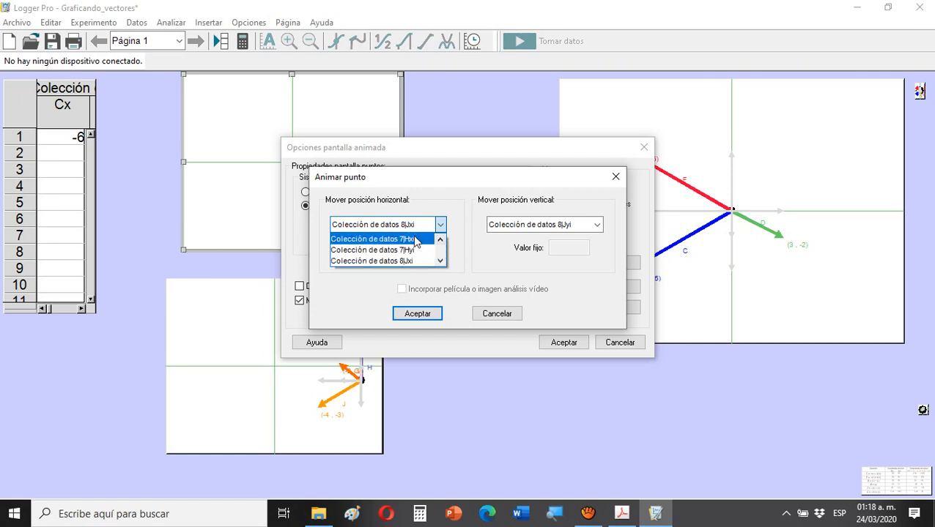
{"action": "left_click", "coordinate": [414, 244]}
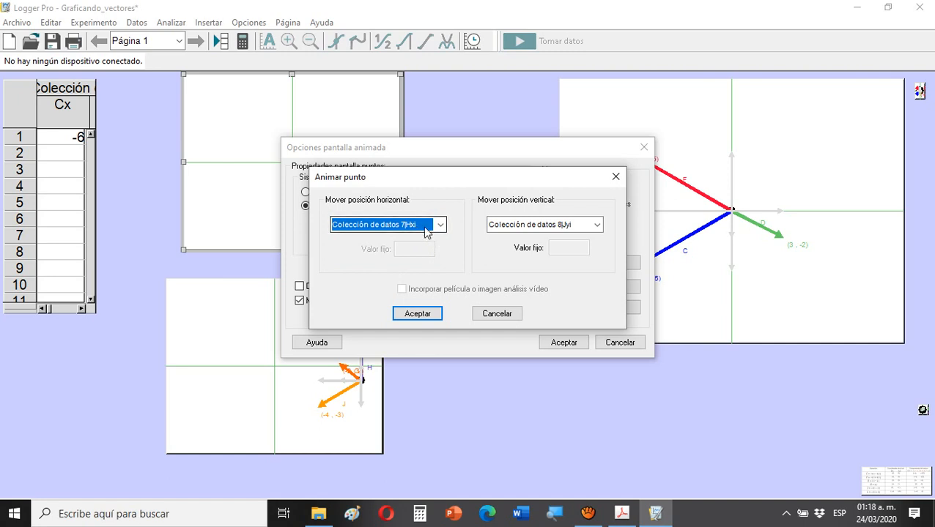
- Set the upper copy's animated point vertical position to Hyi from data set 7 and apply it
{"action": "left_click", "coordinate": [597, 227]}
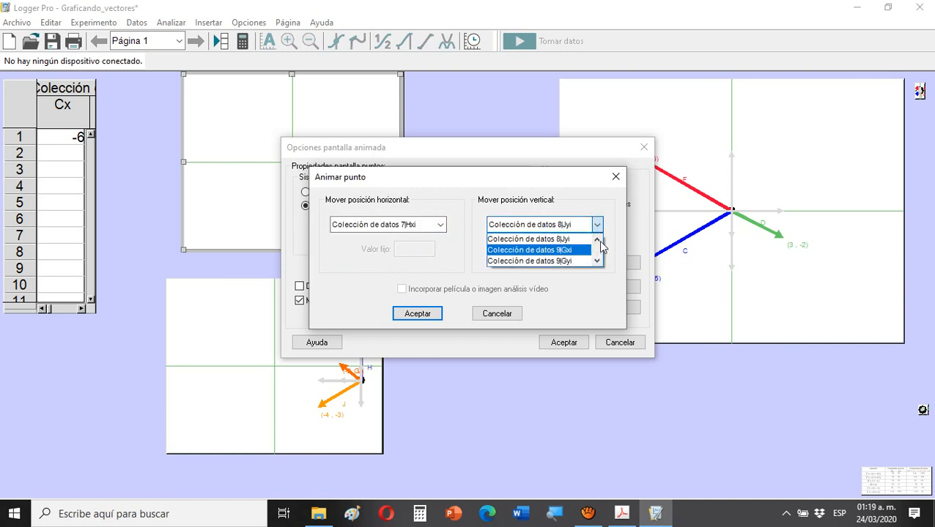
{"action": "left_click", "coordinate": [598, 240]}
{"action": "left_click", "coordinate": [598, 240]}
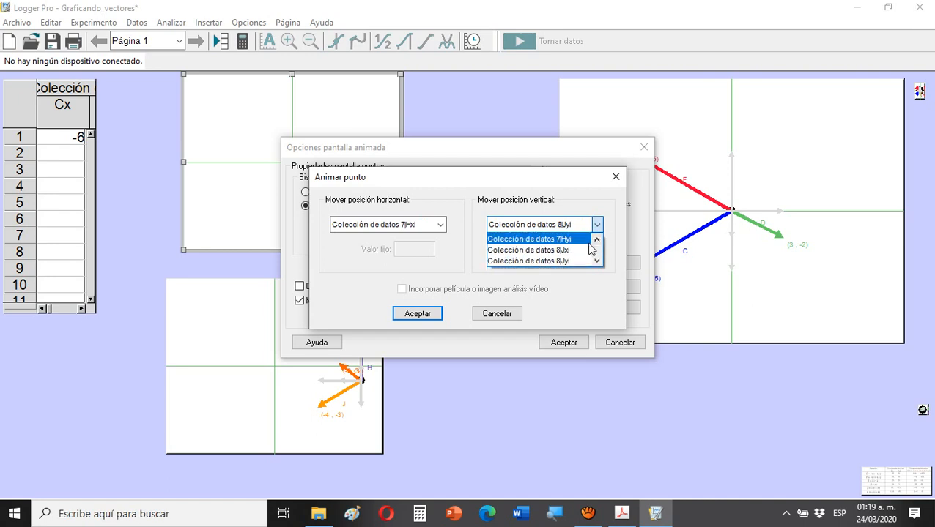
{"action": "left_click", "coordinate": [570, 242]}
{"action": "left_click", "coordinate": [434, 317]}
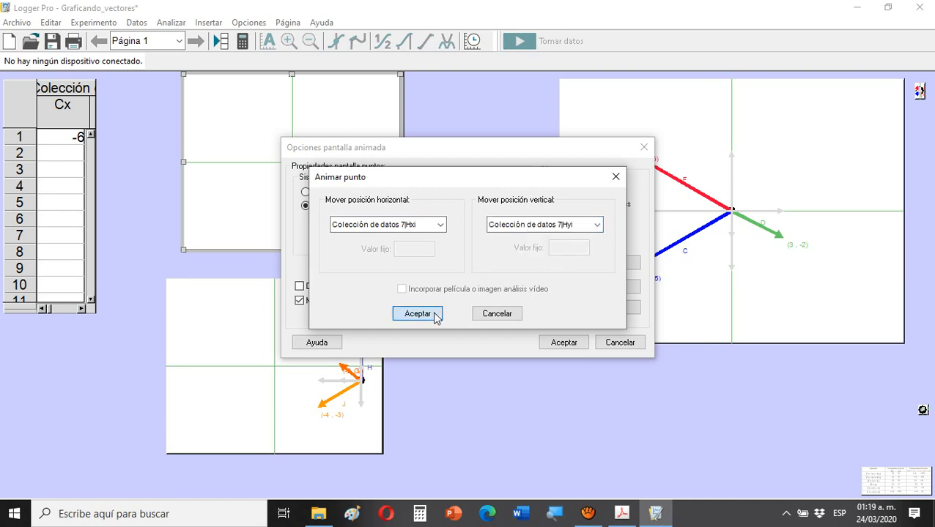
{"action": "left_click", "coordinate": [554, 347]}
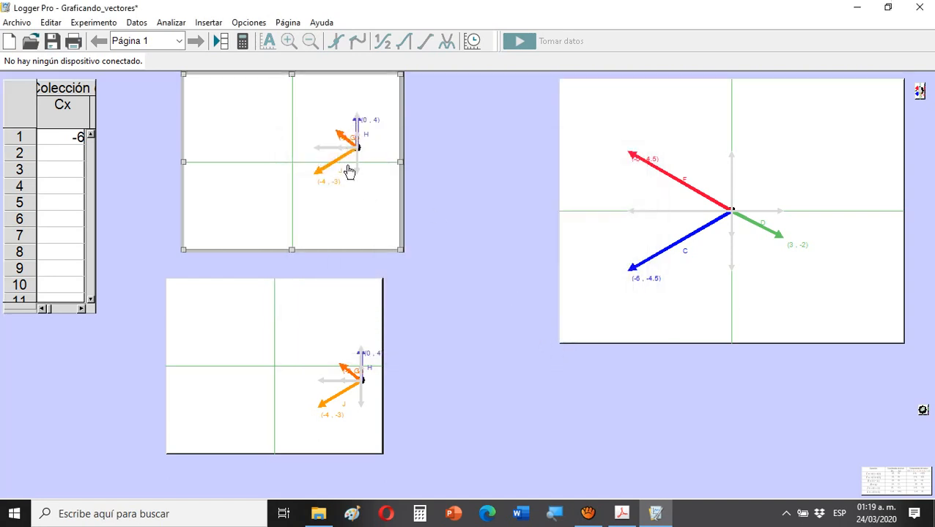
- Hide vectors J and G in the upper animated display, leaving only vector H shown
{"action": "double_click", "coordinate": [313, 154]}
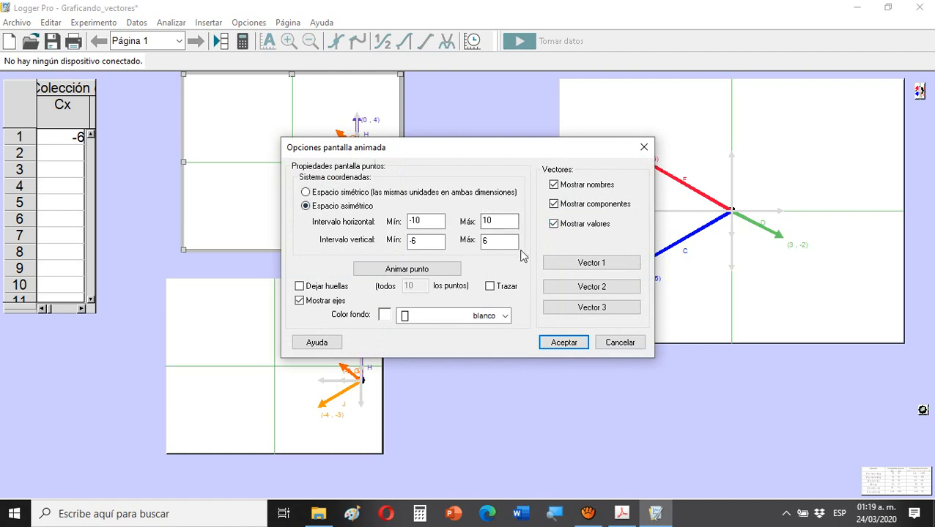
{"action": "left_click", "coordinate": [572, 289]}
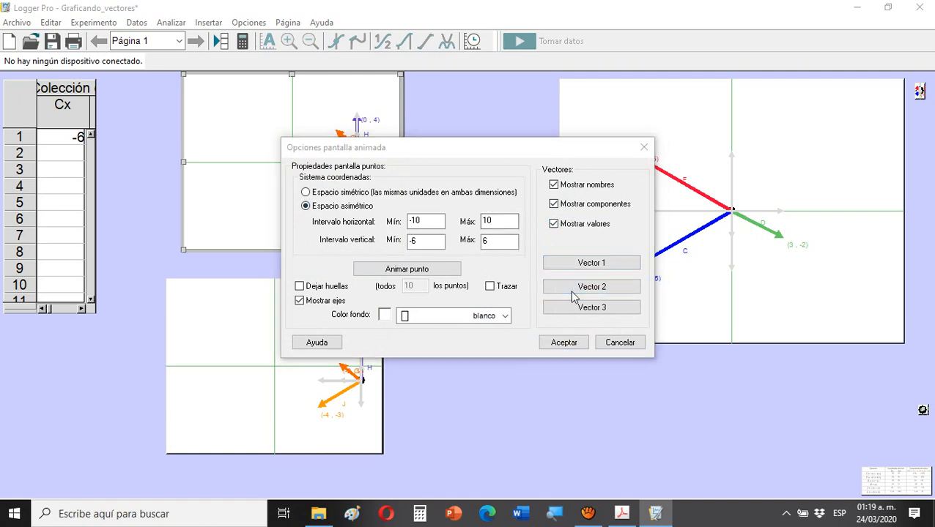
{"action": "left_click", "coordinate": [503, 293]}
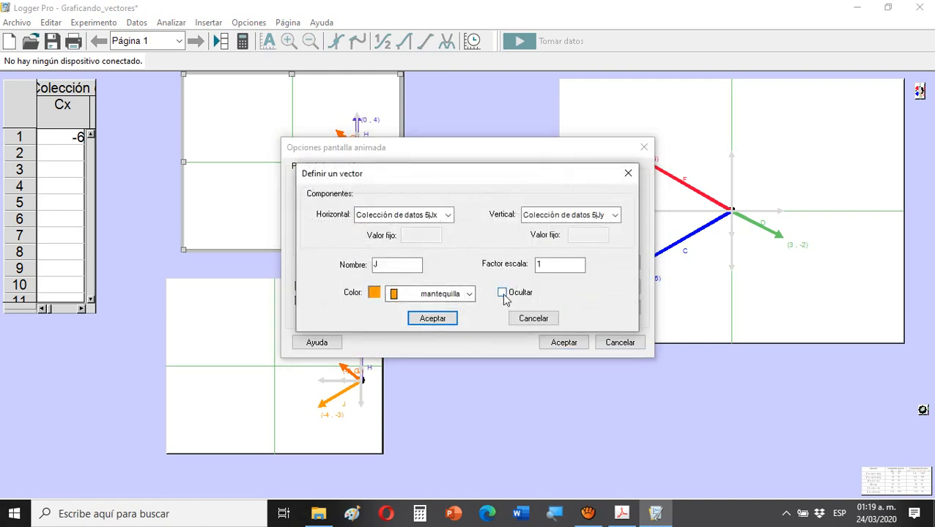
{"action": "left_click", "coordinate": [421, 319]}
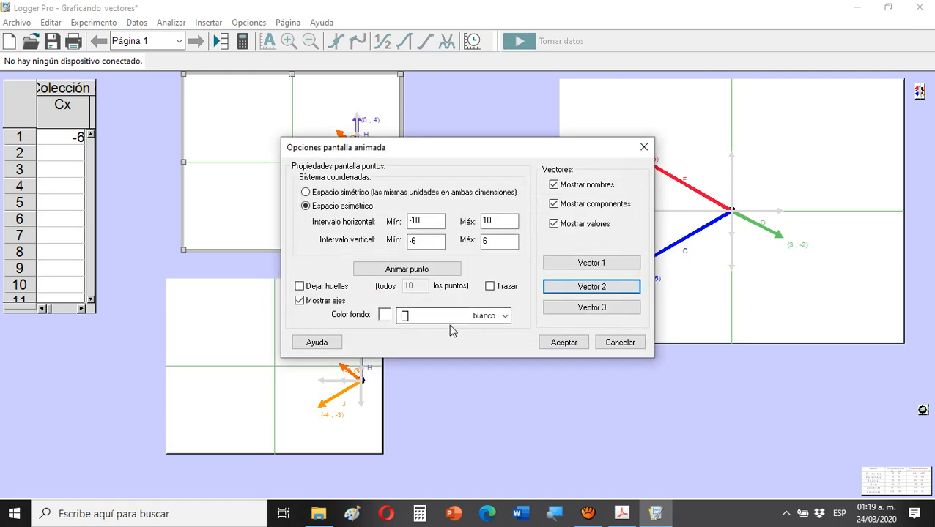
{"action": "left_click", "coordinate": [588, 309]}
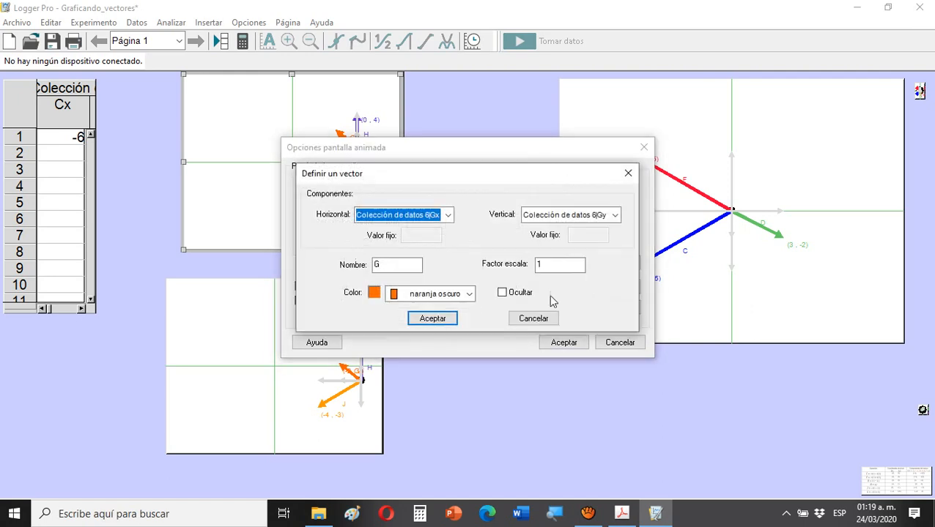
{"action": "left_click", "coordinate": [503, 292]}
{"action": "left_click", "coordinate": [432, 318]}
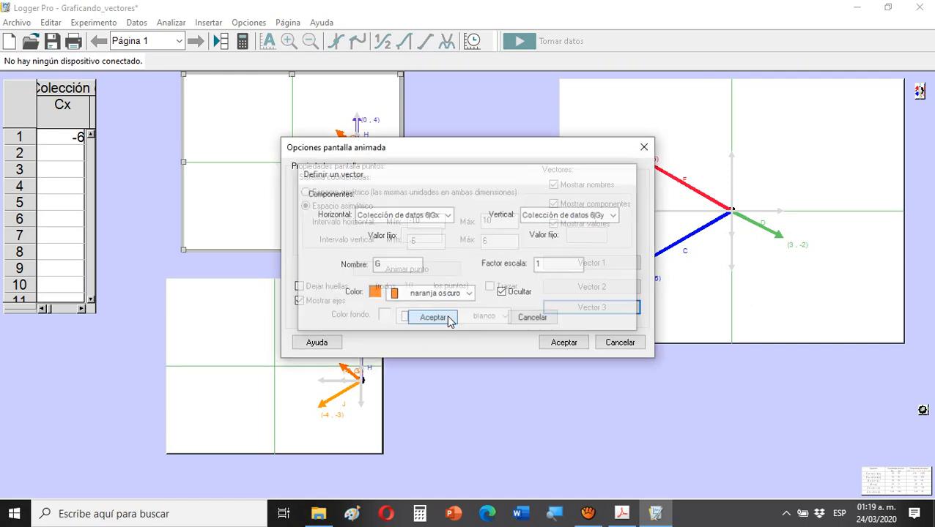
{"action": "left_click", "coordinate": [565, 345]}
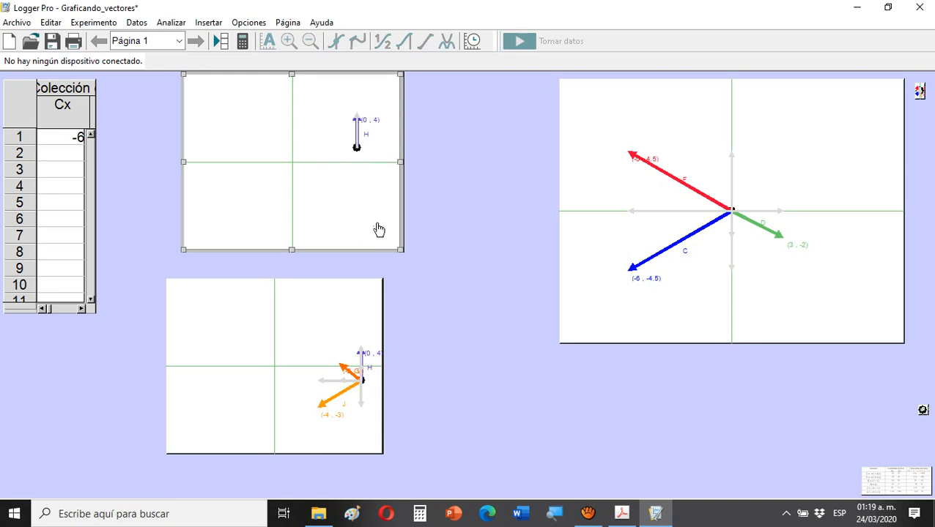
- Enlarge the vector H display slightly and turn off its vector components
{"action": "mouse_move", "coordinate": [400, 253]}
{"action": "left_mouse_down"}
{"action": "mouse_move", "coordinate": [394, 233]}
{"action": "mouse_move", "coordinate": [416, 257]}
{"action": "left_mouse_up"}
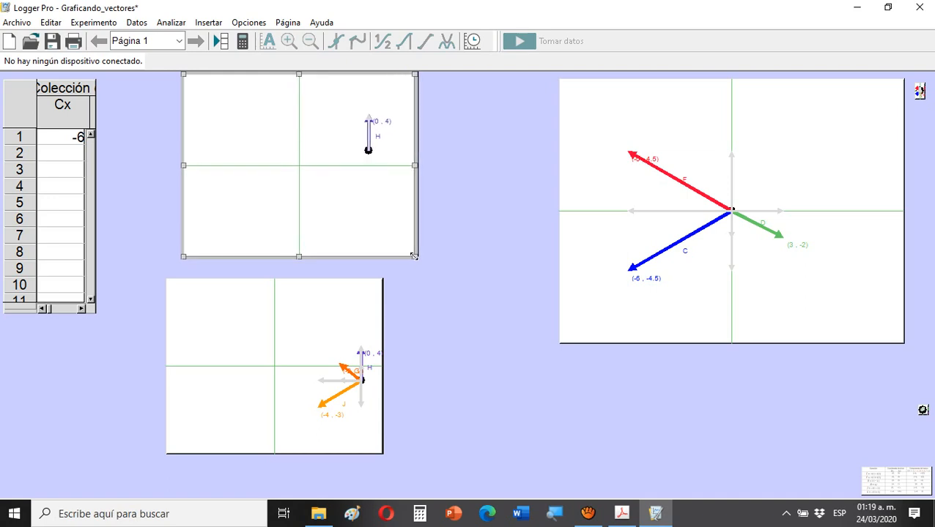
{"action": "double_click", "coordinate": [373, 138]}
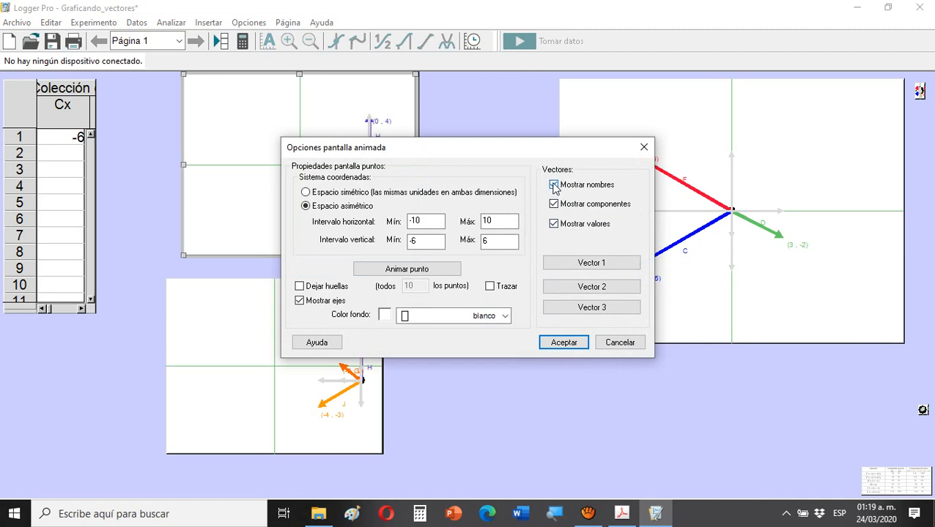
{"action": "left_click", "coordinate": [554, 205]}
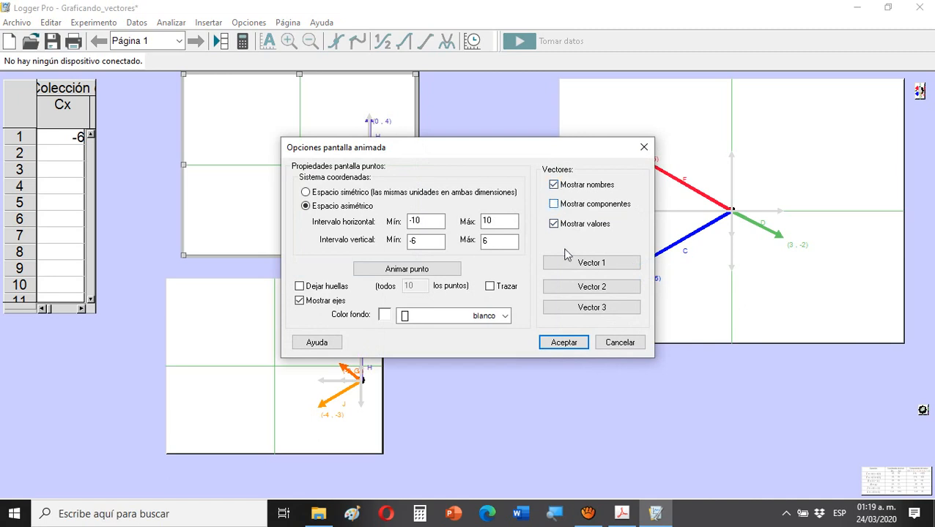
{"action": "left_click", "coordinate": [566, 345]}
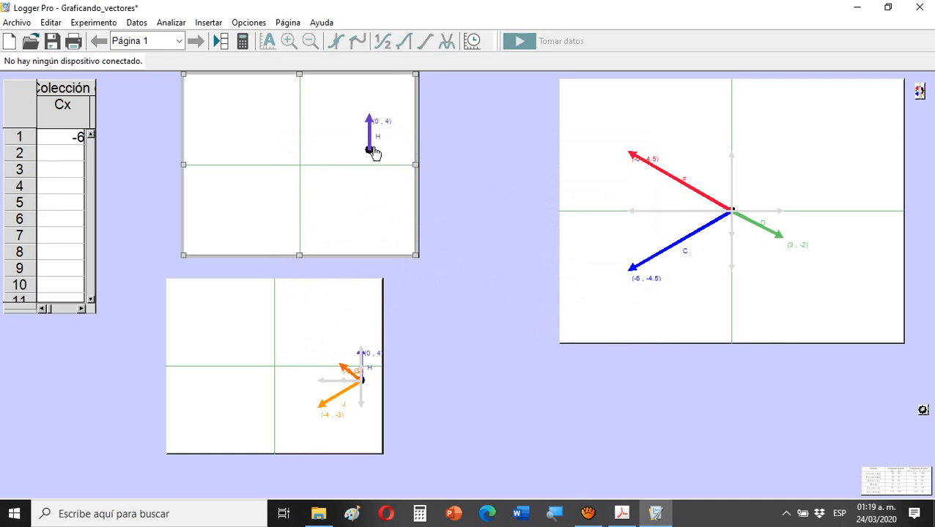
- Hide vectors H and G in the lower animated display, leaving only vector J shown
{"action": "double_click", "coordinate": [317, 336]}
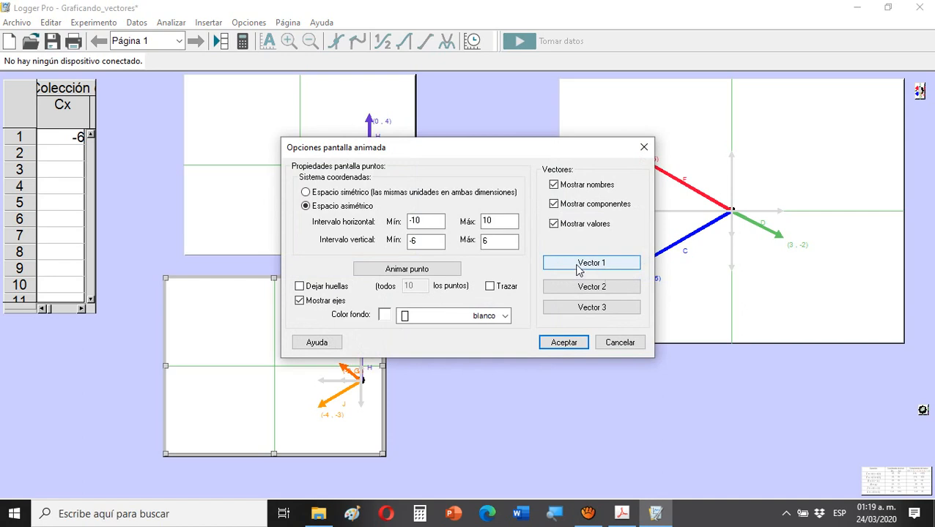
{"action": "left_click", "coordinate": [577, 265]}
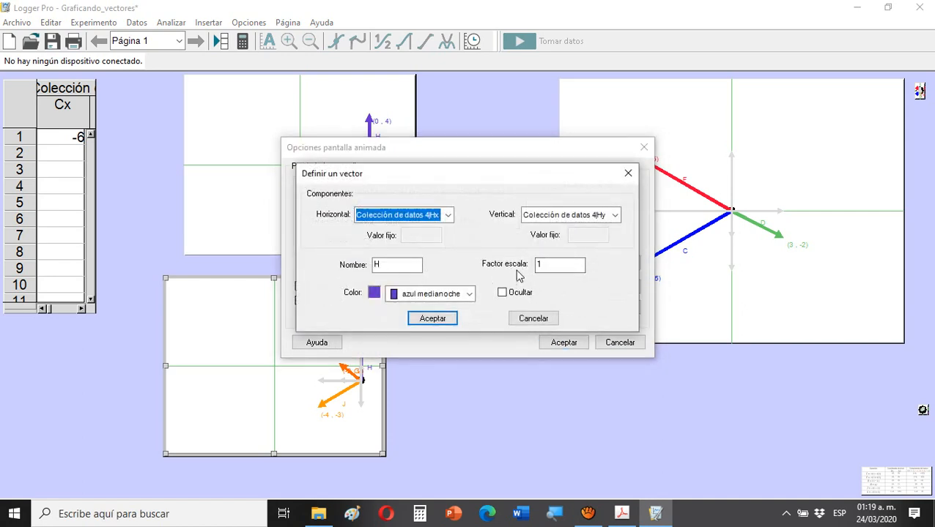
{"action": "left_click", "coordinate": [502, 293]}
{"action": "left_click", "coordinate": [441, 321]}
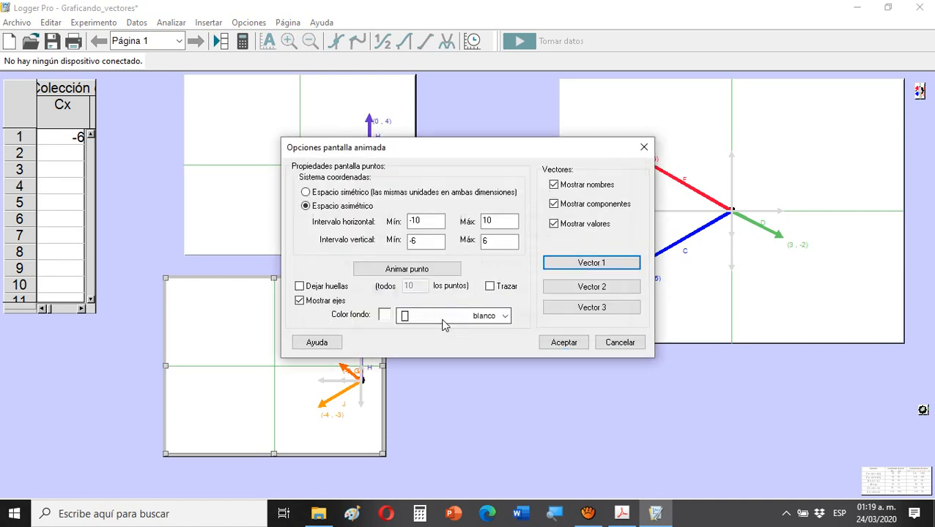
{"action": "left_click", "coordinate": [608, 307]}
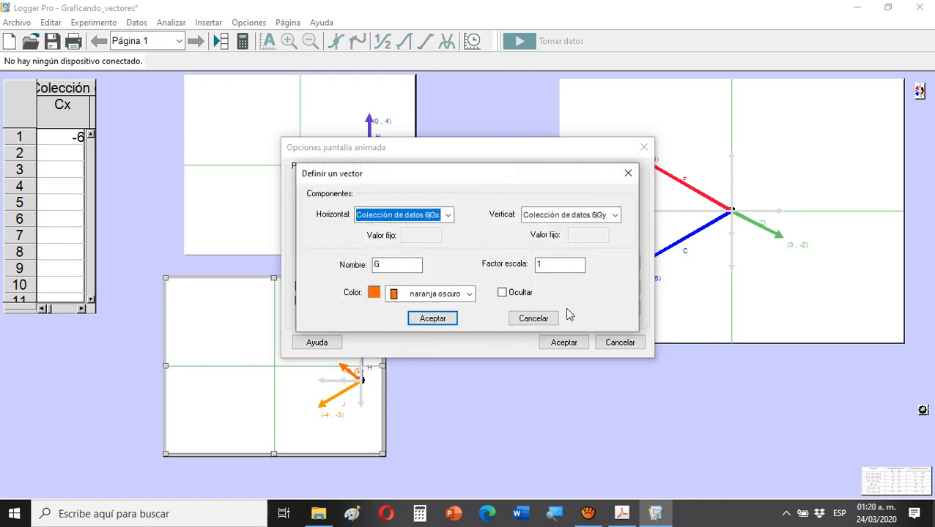
{"action": "left_click", "coordinate": [503, 293]}
{"action": "left_click", "coordinate": [434, 319]}
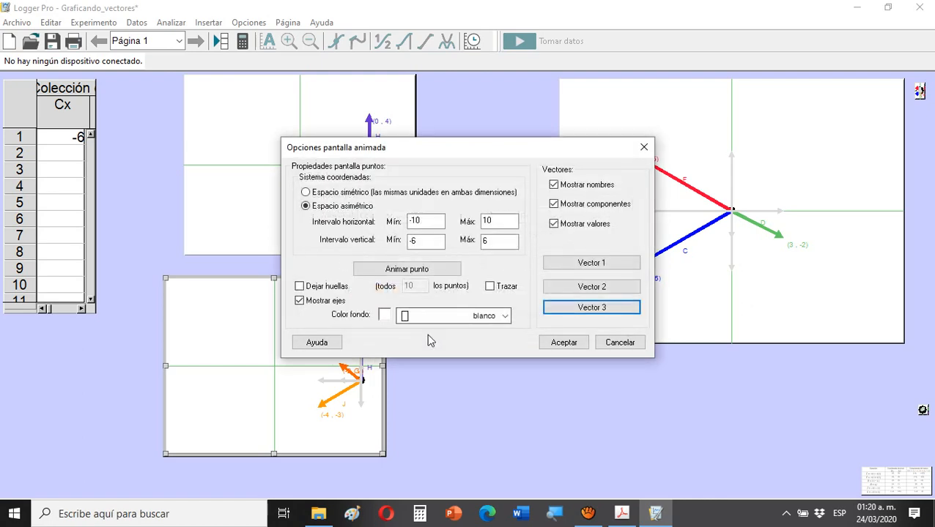
{"action": "left_click", "coordinate": [564, 342]}
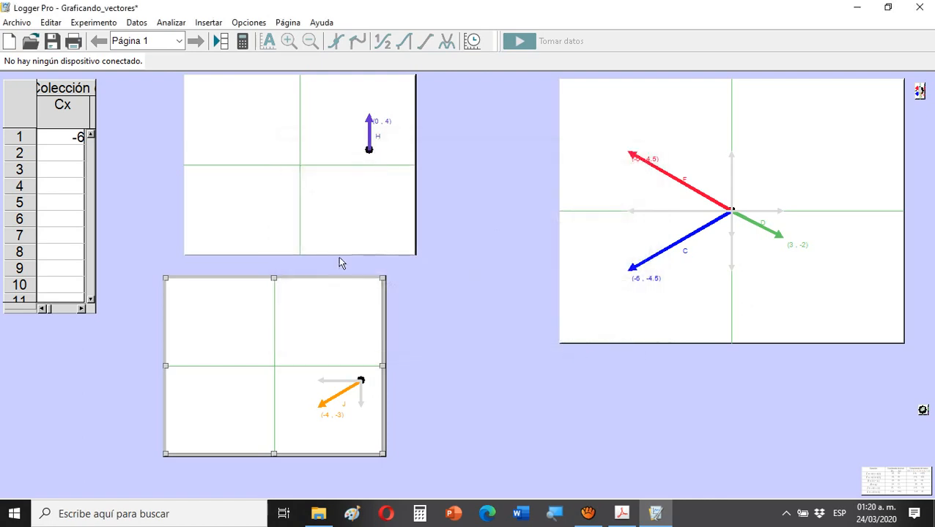
- Move the vector J display toward the data table and place a duplicate of the vector H display beside it
{"action": "left_click_drag", "start_coordinate": [309, 345], "coordinate": [348, 325]}
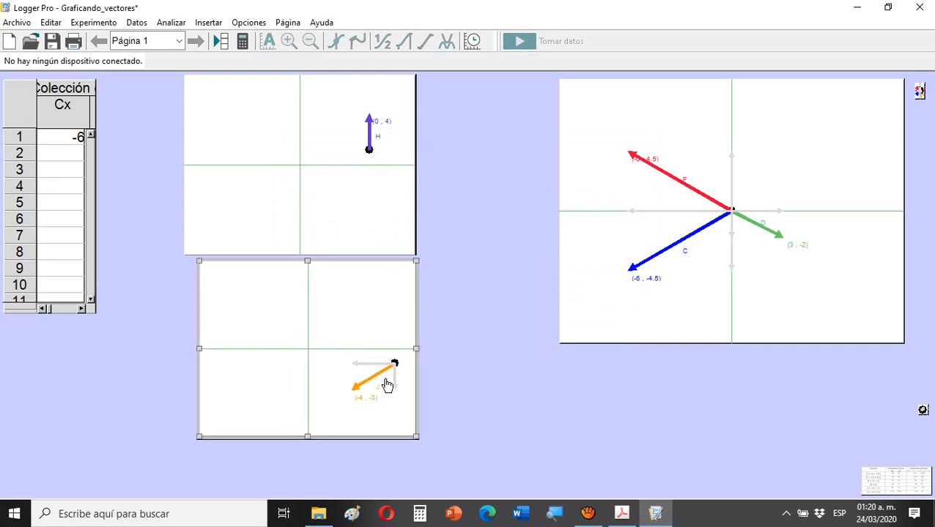
{"action": "left_click_drag", "start_coordinate": [384, 312], "coordinate": [295, 321]}
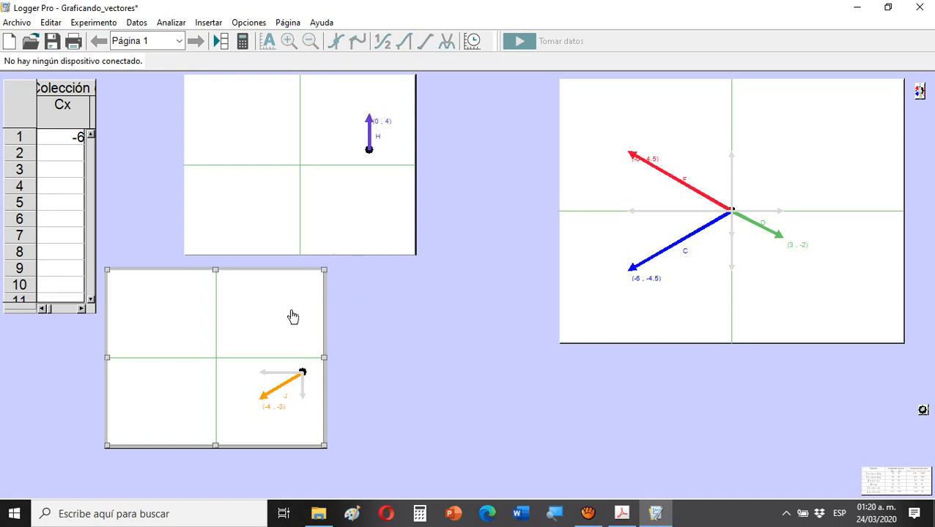
{"action": "right_click", "coordinate": [379, 206]}
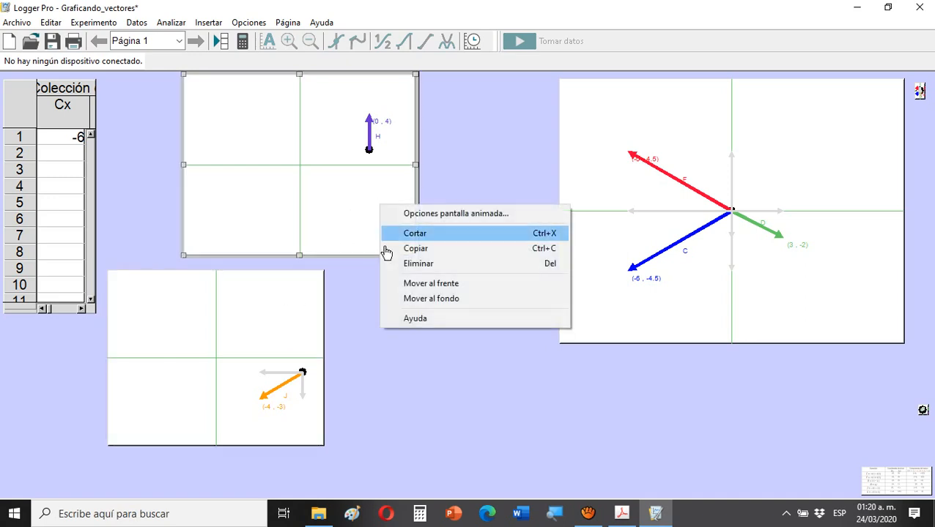
{"action": "left_click", "coordinate": [407, 249]}
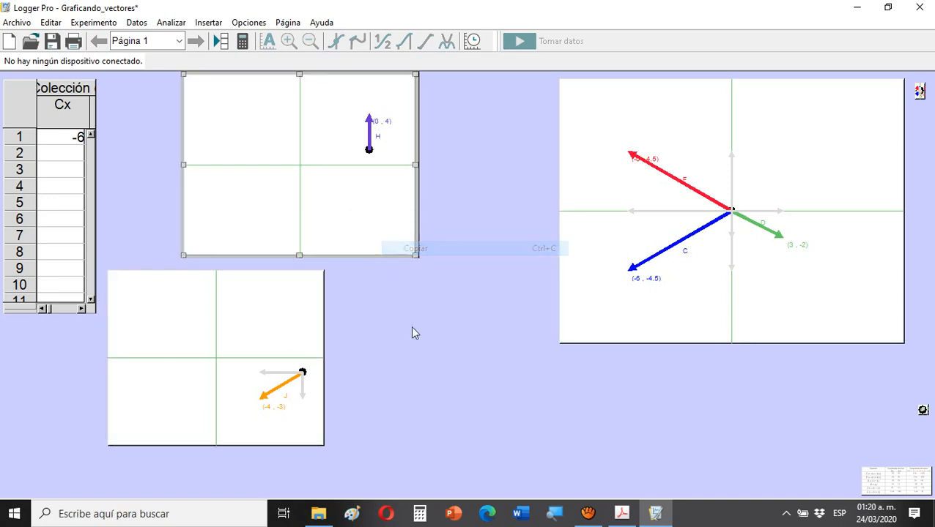
{"action": "right_click", "coordinate": [418, 374]}
{"action": "left_click", "coordinate": [464, 323]}
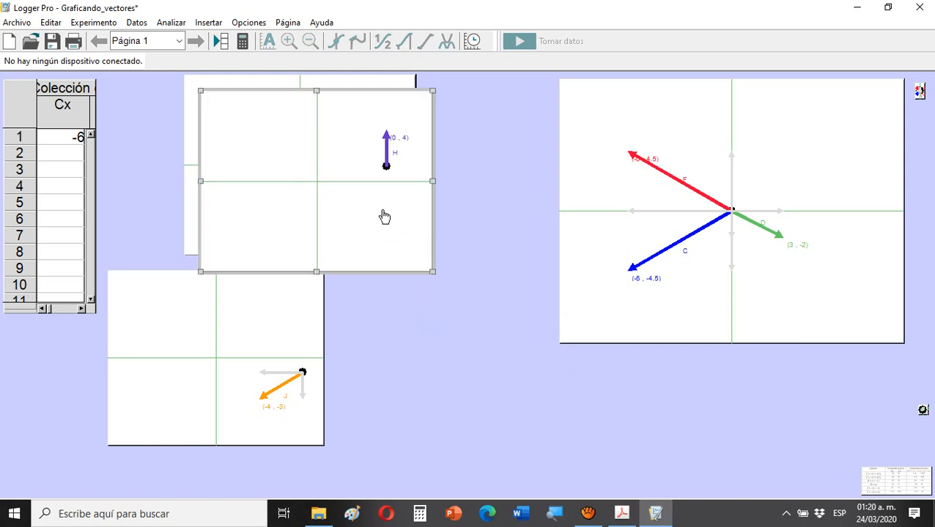
{"action": "left_click_drag", "start_coordinate": [359, 146], "coordinate": [488, 338]}
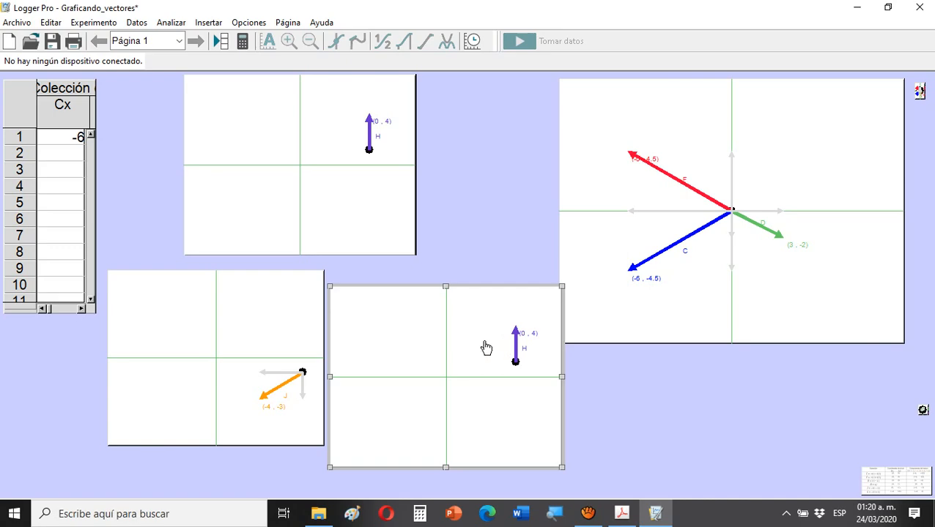
- In the duplicated display, hide vector H and make vector G visible
{"action": "double_click", "coordinate": [487, 348]}
{"action": "left_click", "coordinate": [578, 265]}
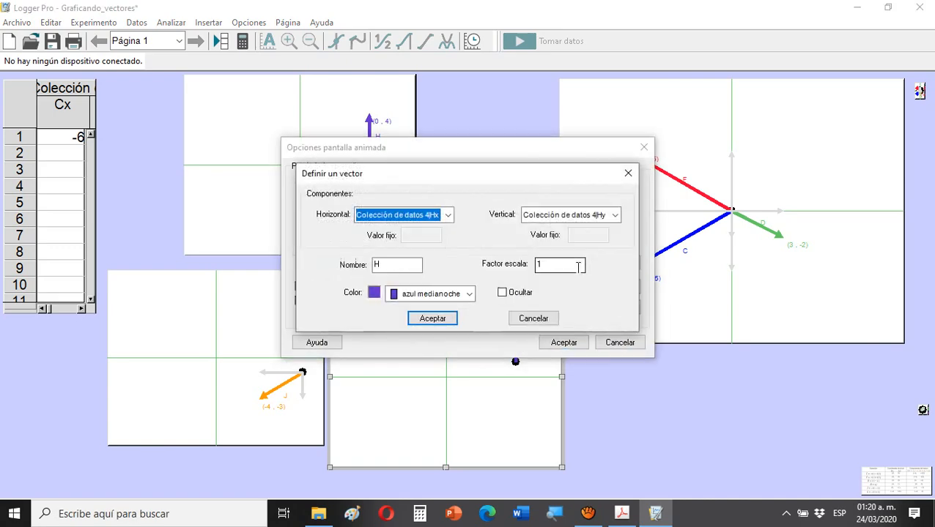
{"action": "left_click", "coordinate": [502, 292]}
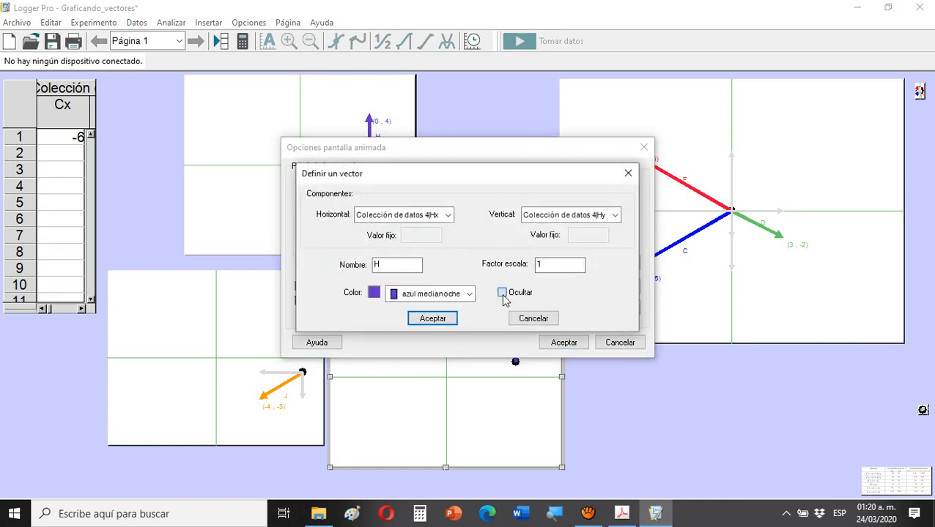
{"action": "left_click", "coordinate": [442, 320]}
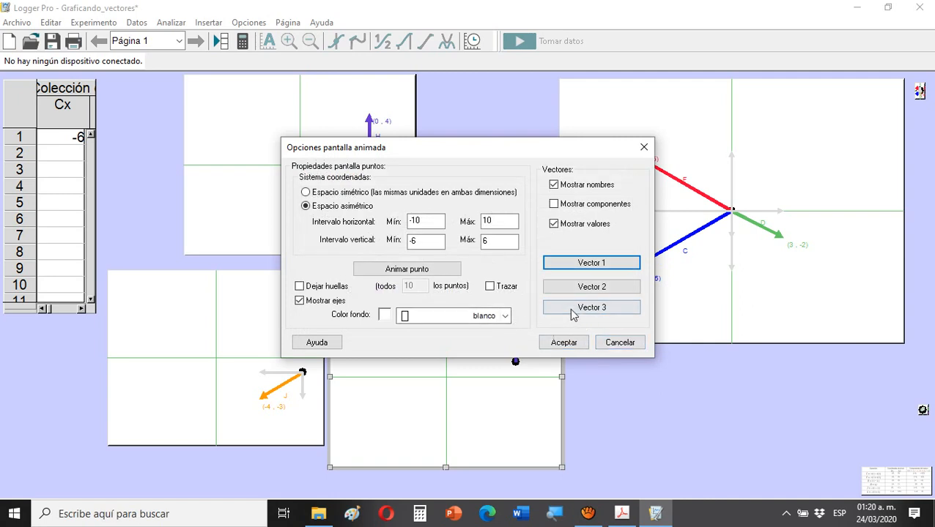
{"action": "left_click", "coordinate": [574, 308]}
{"action": "left_click", "coordinate": [510, 296]}
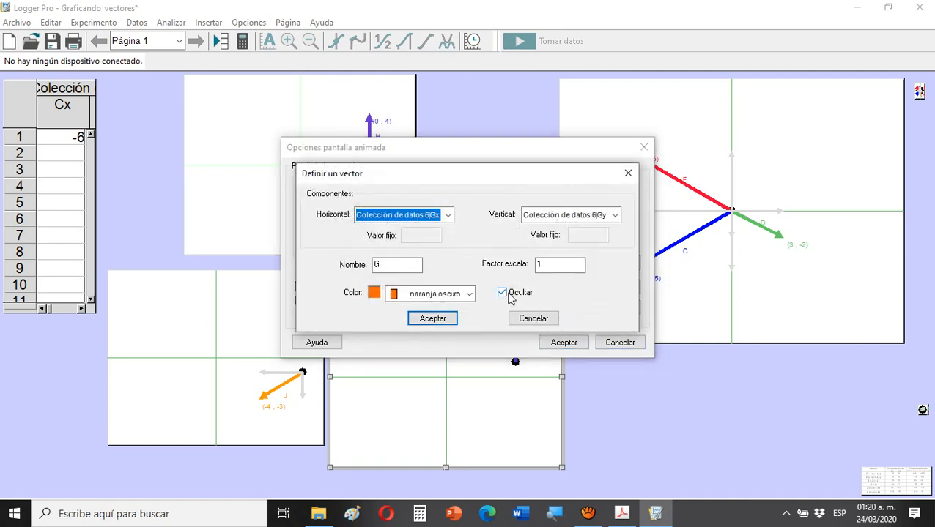
{"action": "left_click", "coordinate": [503, 293]}
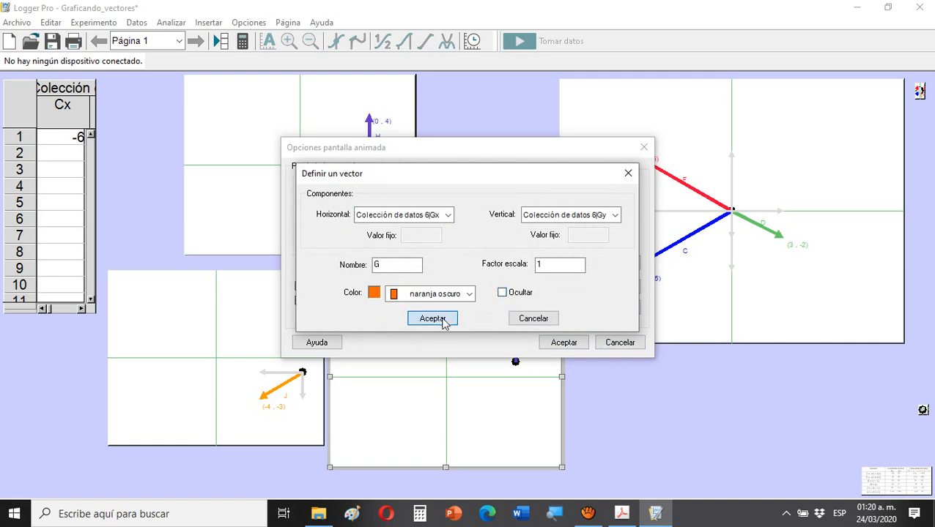
{"action": "left_click", "coordinate": [443, 320]}
{"action": "left_click", "coordinate": [560, 343]}
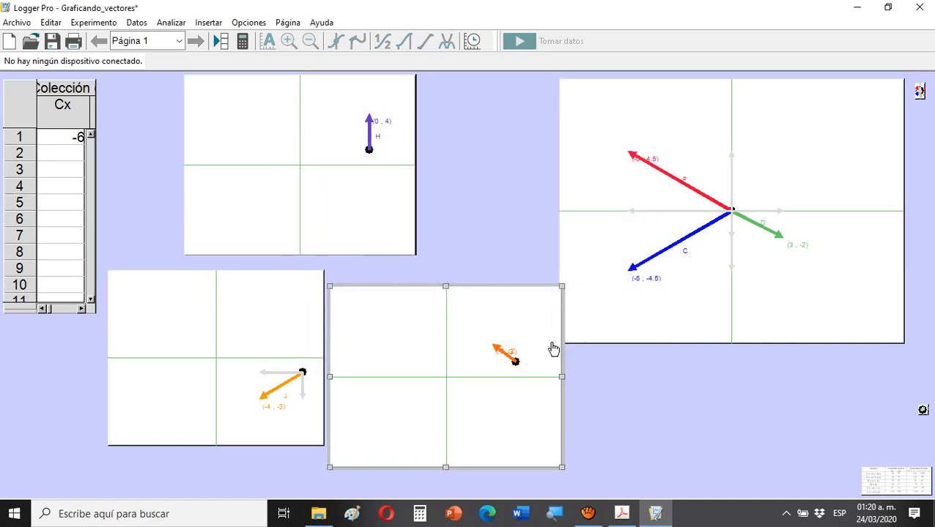
- Set the horizontal position of the vector G display's animated point to Gxi from data set 9
{"action": "double_click", "coordinate": [490, 365]}
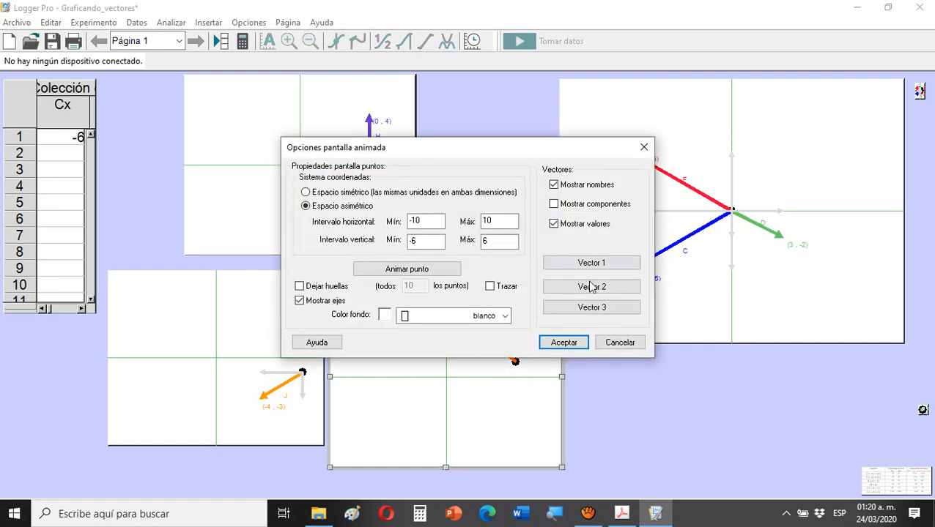
{"action": "left_click", "coordinate": [422, 271]}
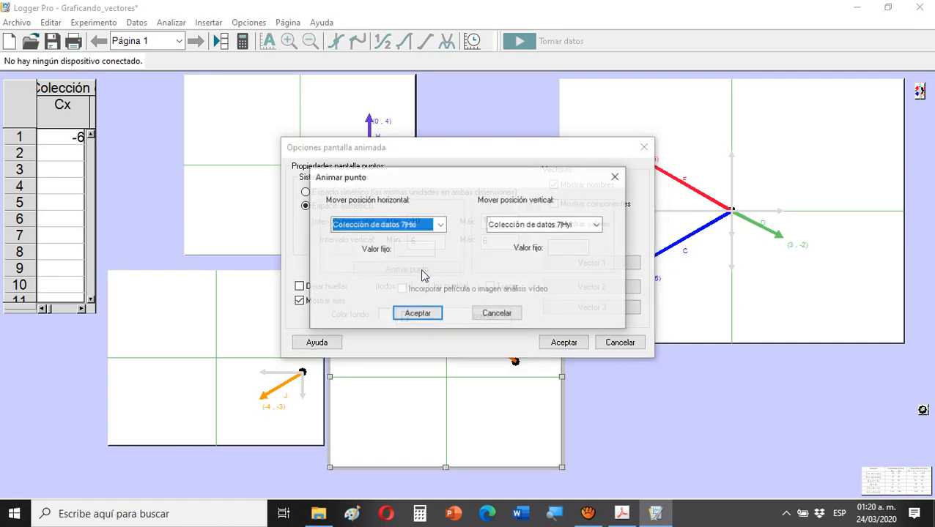
{"action": "left_click", "coordinate": [439, 225]}
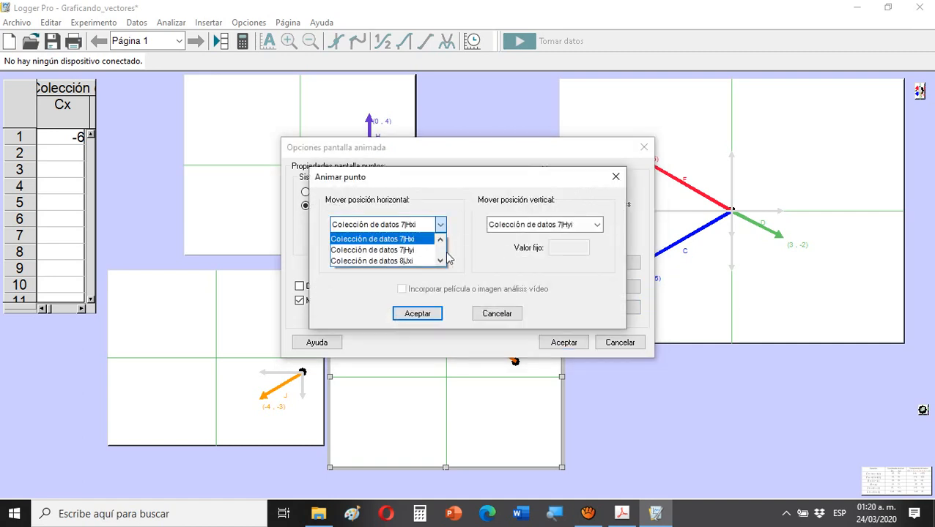
{"action": "left_click", "coordinate": [440, 262]}
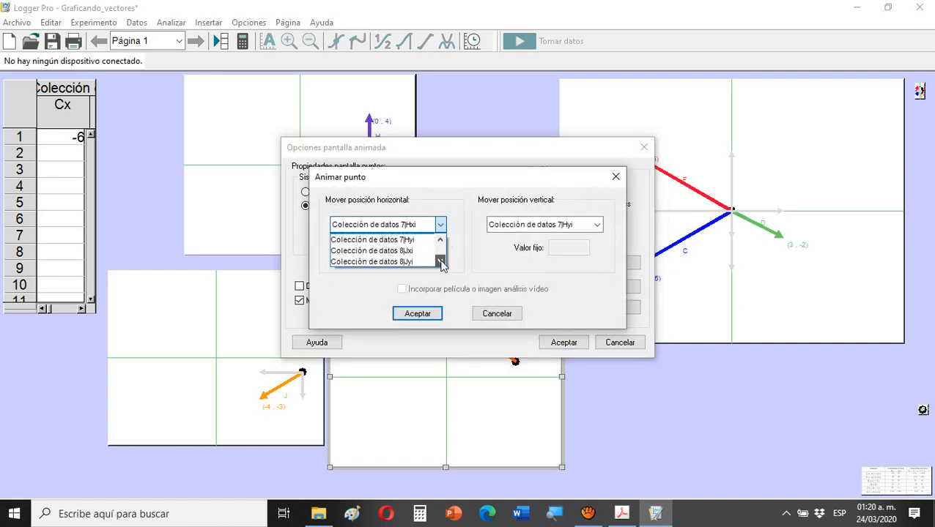
{"action": "left_click", "coordinate": [440, 261]}
{"action": "left_click", "coordinate": [440, 262]}
{"action": "left_click", "coordinate": [441, 261]}
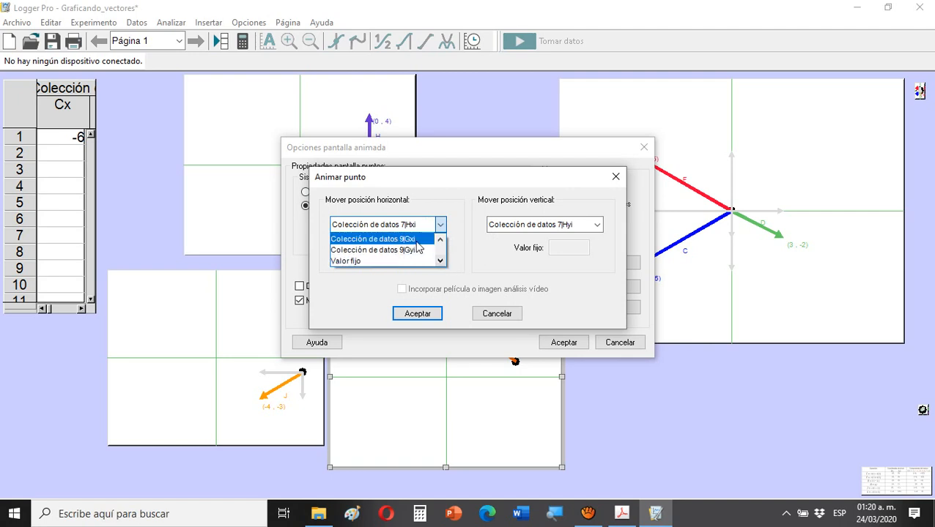
{"action": "left_click", "coordinate": [414, 239]}
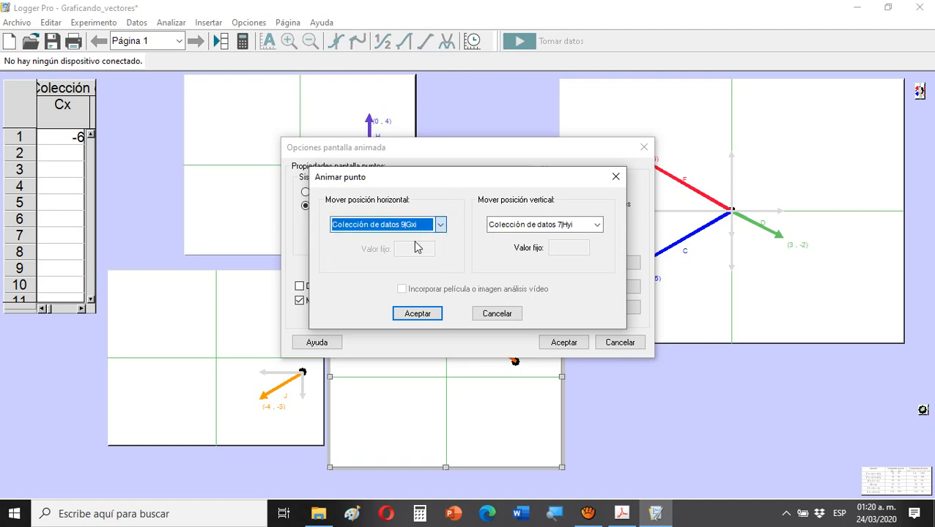
- Set the vertical position of the vector G display's animated point to Gyi from data set 9 and apply the display options
{"action": "left_click", "coordinate": [598, 226]}
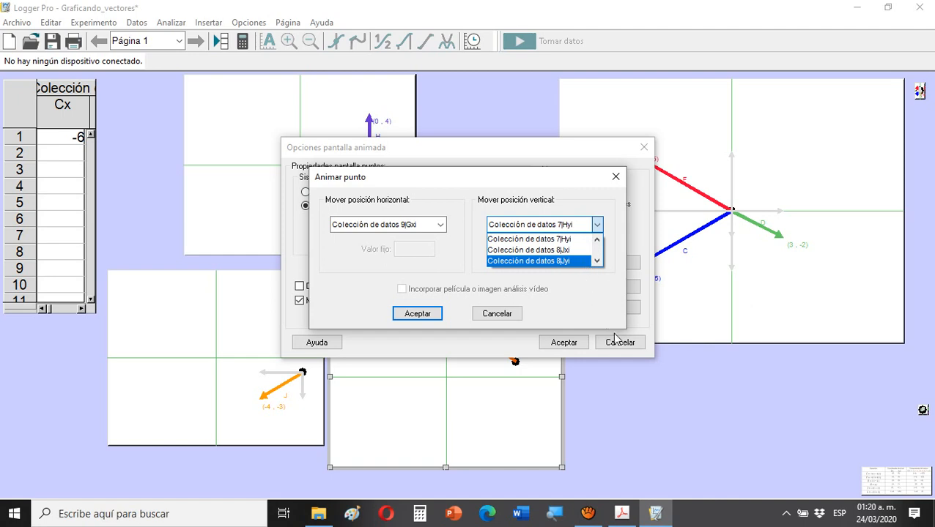
{"action": "left_click", "coordinate": [597, 261]}
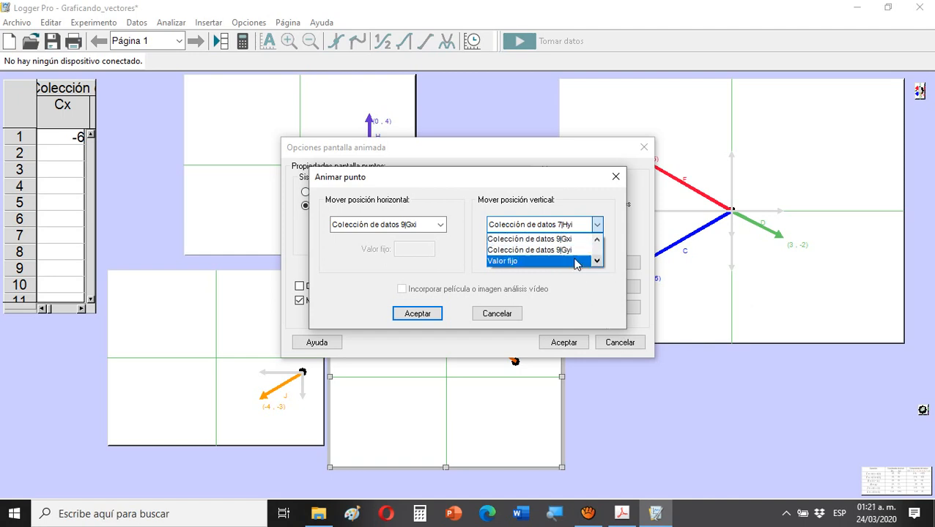
{"action": "left_click", "coordinate": [561, 250]}
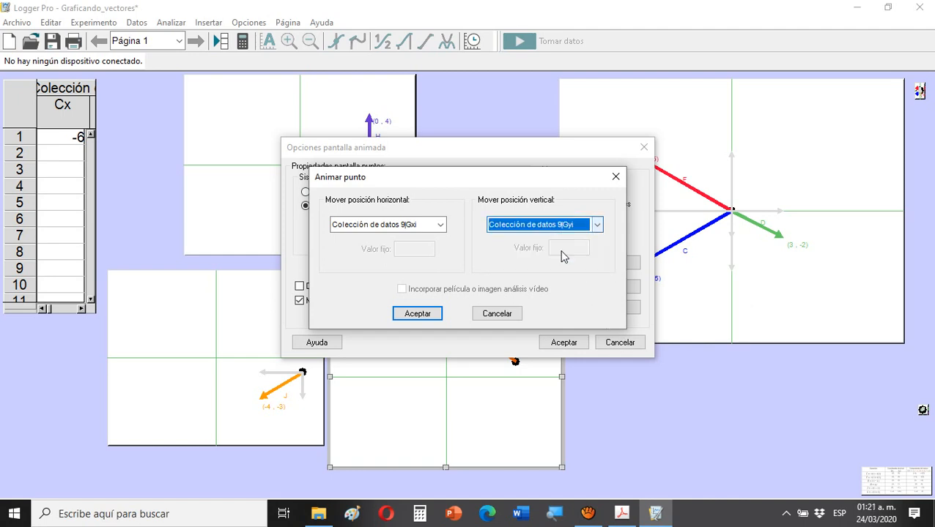
{"action": "left_click", "coordinate": [434, 320]}
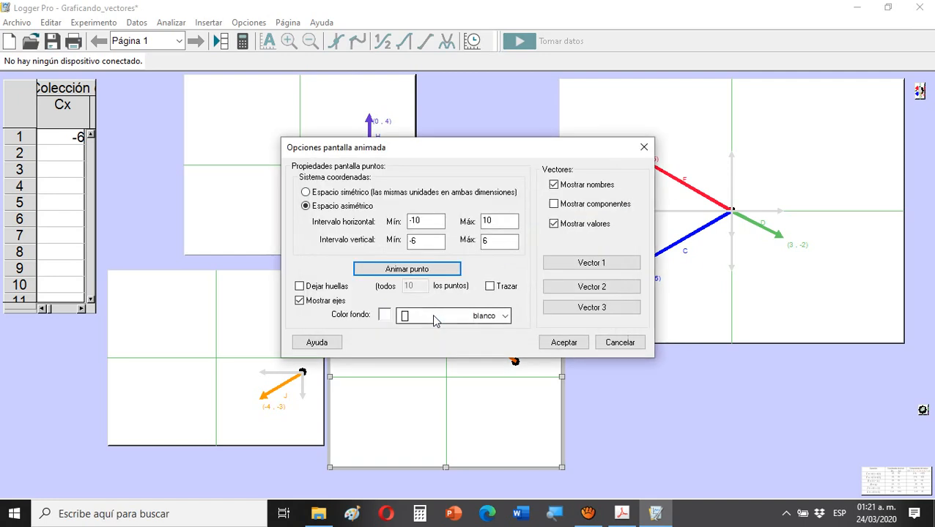
{"action": "left_click", "coordinate": [551, 348]}
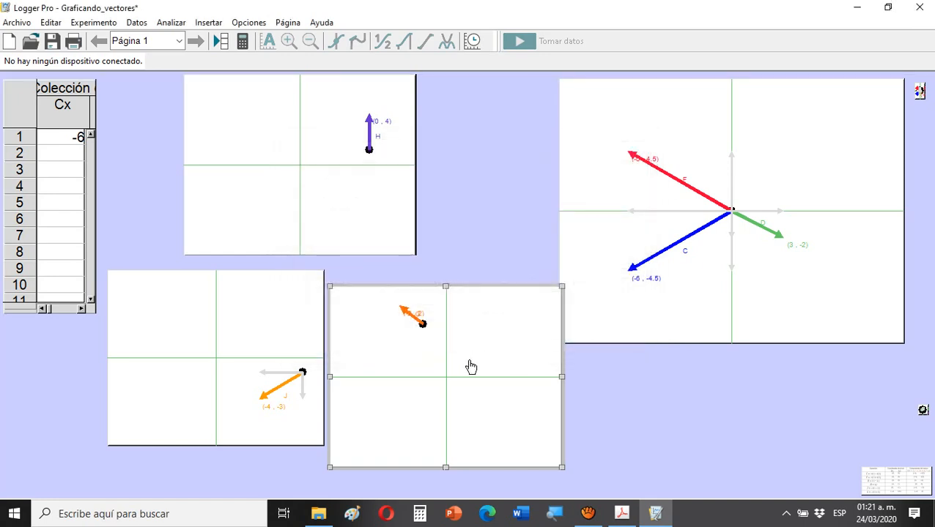
- Slightly shrink the vector G display and arrange it beside the vector J display with a gap between them, below the vector H display
{"action": "mouse_move", "coordinate": [286, 300]}
{"action": "left_mouse_down"}
{"action": "mouse_move", "coordinate": [277, 317]}
{"action": "mouse_move", "coordinate": [292, 314]}
{"action": "mouse_move", "coordinate": [289, 295]}
{"action": "left_mouse_up"}
{"action": "left_click", "coordinate": [424, 335]}
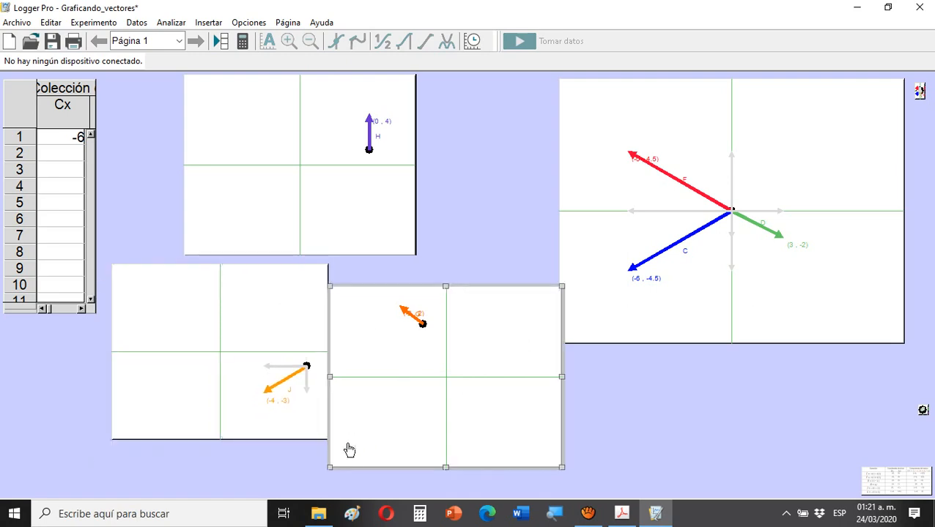
{"action": "left_click_drag", "start_coordinate": [331, 467], "coordinate": [351, 463]}
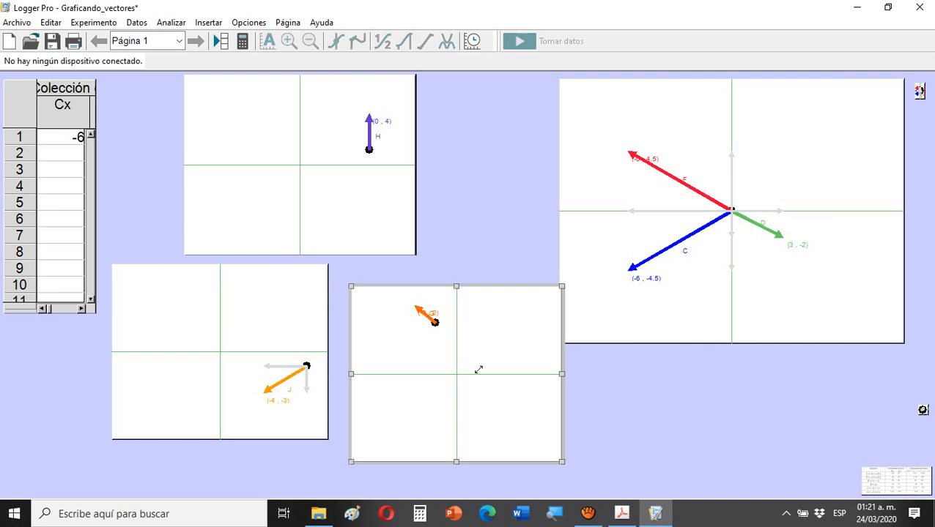
{"action": "left_click_drag", "start_coordinate": [506, 339], "coordinate": [495, 337]}
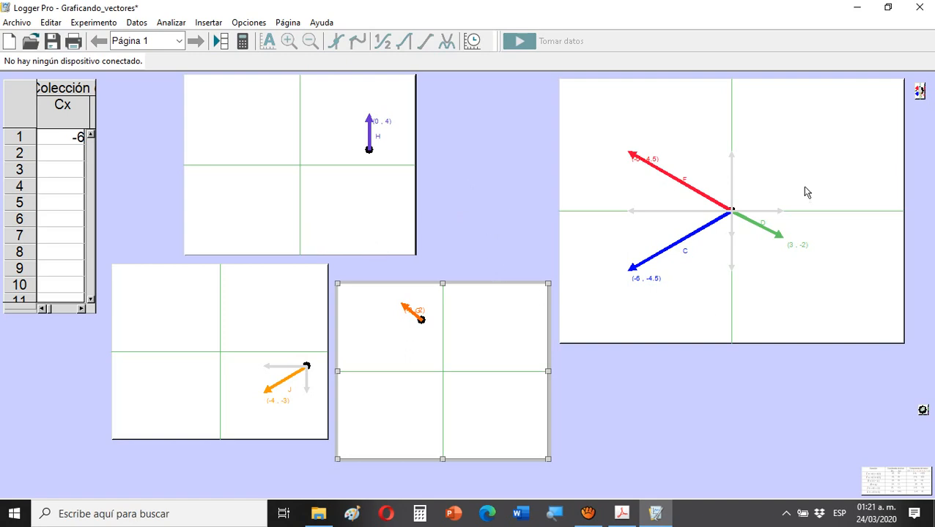
{"action": "left_click", "coordinate": [227, 309]}
{"action": "left_click_drag", "start_coordinate": [227, 309], "coordinate": [224, 311]}
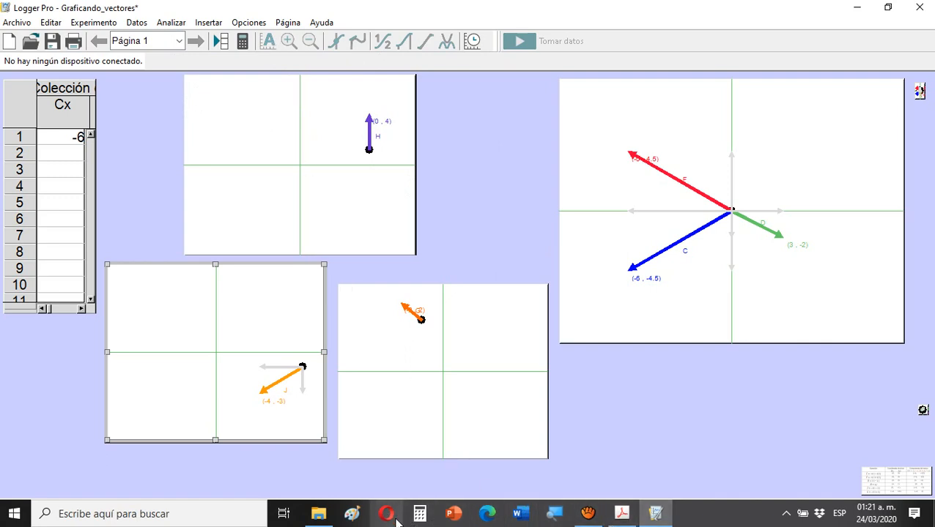
{"action": "left_click", "coordinate": [587, 515]}
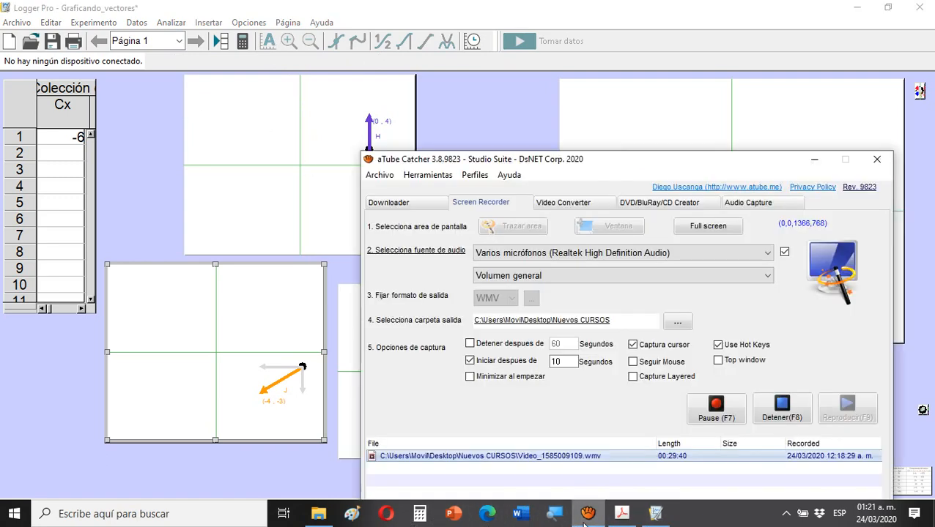